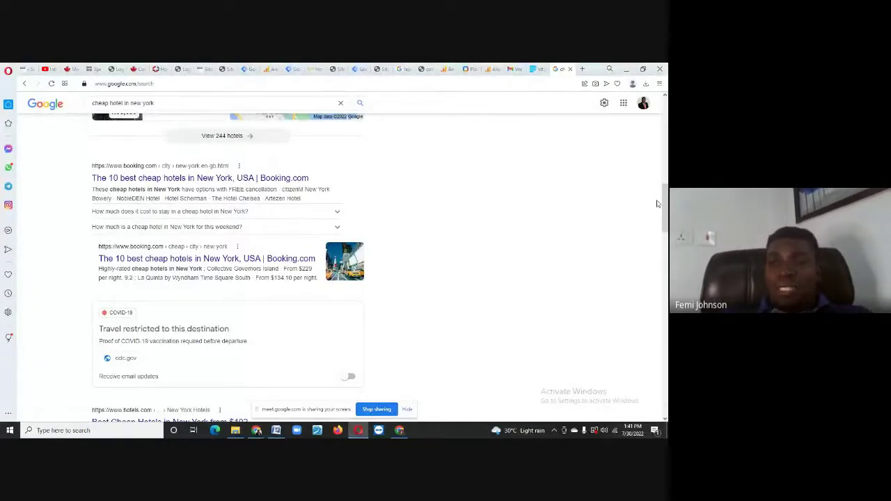
# - Replace the current search query and run a Google search for "google ads manager"
pyautogui.moveTo(664, 209); pyautogui.dragTo(666, 111)
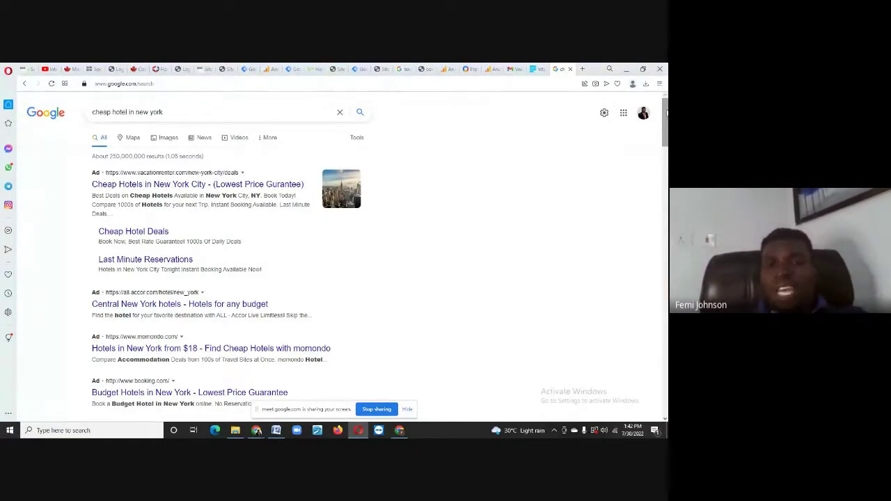
pyautogui.click(174, 111)
pyautogui.press('BackSpace')
pyautogui.press('BackSpace')
pyautogui.press('BackSpace')
pyautogui.press('BackSpace')
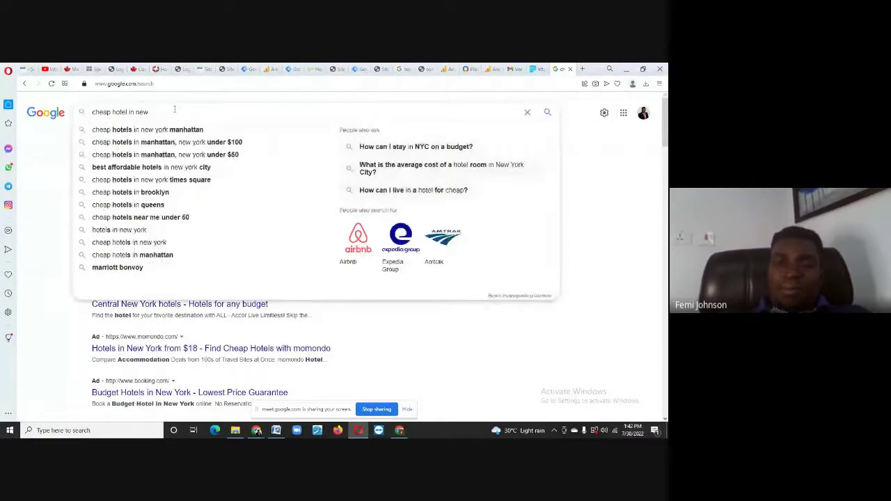
pyautogui.press('BackSpace')
pyautogui.press('BackSpace')
pyautogui.press('BackSpace')
pyautogui.press('BackSpace')
pyautogui.press('BackSpace')
pyautogui.press('BackSpace')
pyautogui.press('BackSpace')
pyautogui.press('BackSpace')
pyautogui.press('BackSpace')
pyautogui.press('BackSpace')
pyautogui.press('BackSpace')
pyautogui.press('BackSpace')
pyautogui.press('BackSpace')
pyautogui.press('BackSpace')
pyautogui.press('BackSpace')
pyautogui.press('BackSpace')
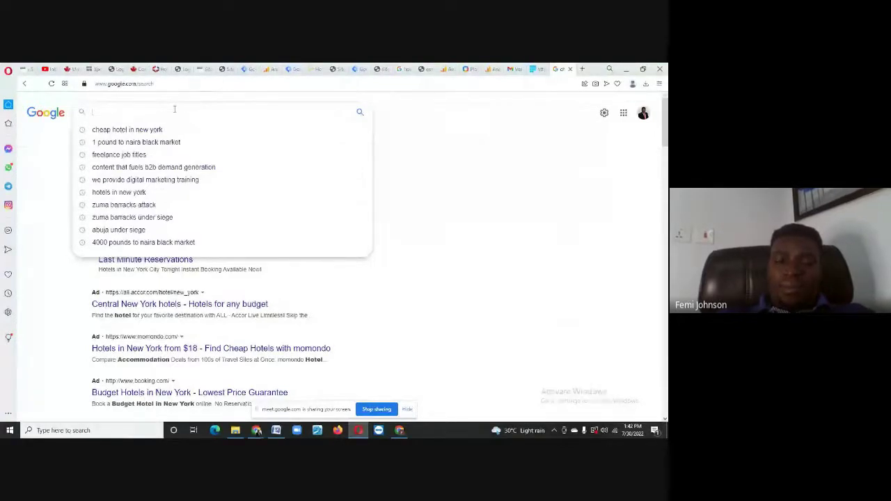
pyautogui.write('Google')
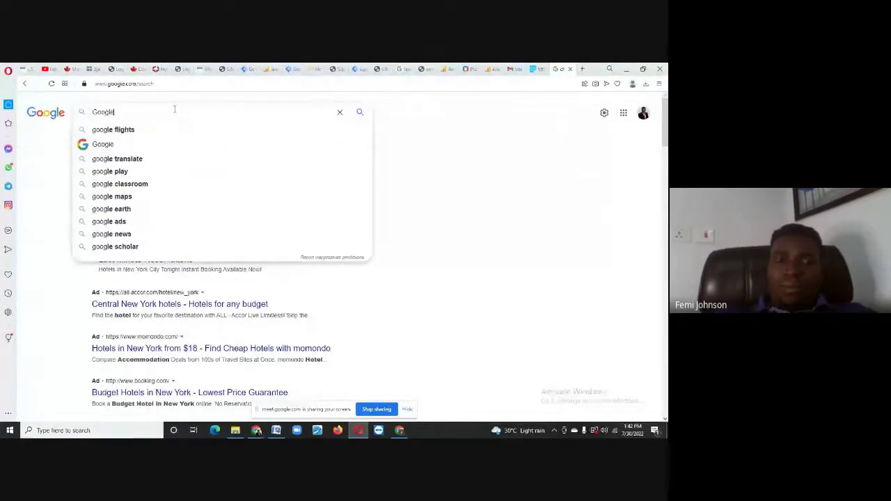
pyautogui.write(' ad')
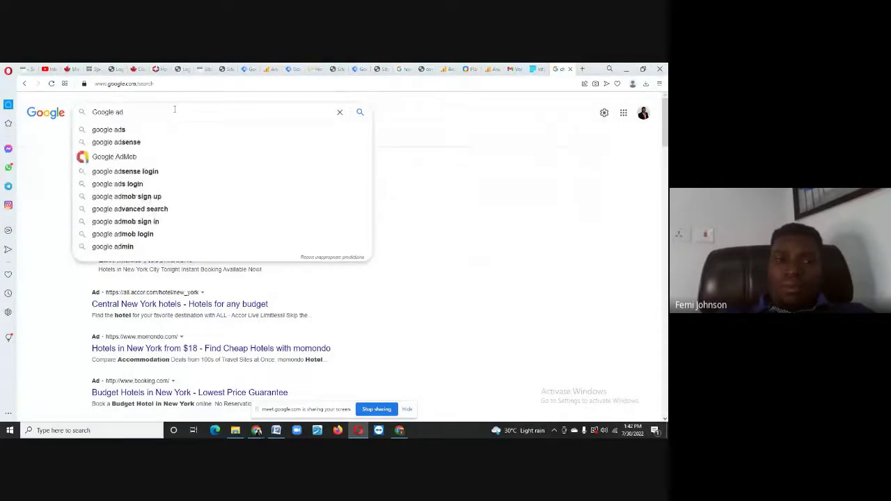
pyautogui.write('s')
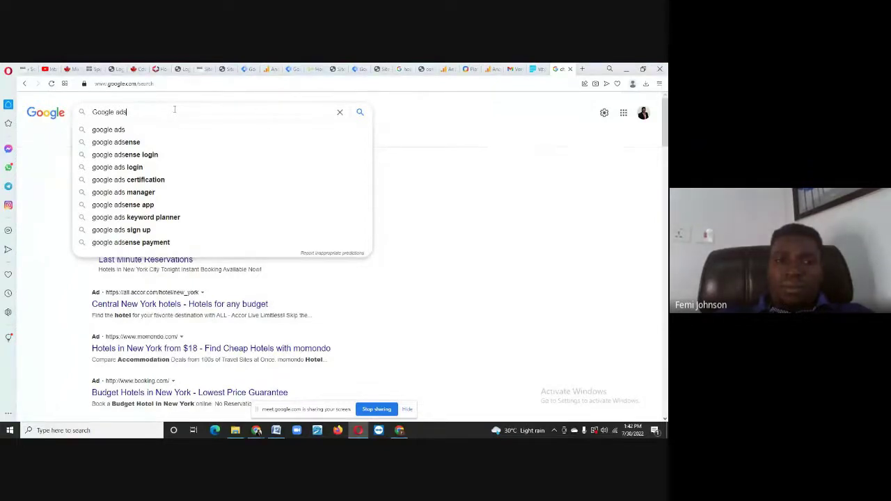
pyautogui.click(133, 192)
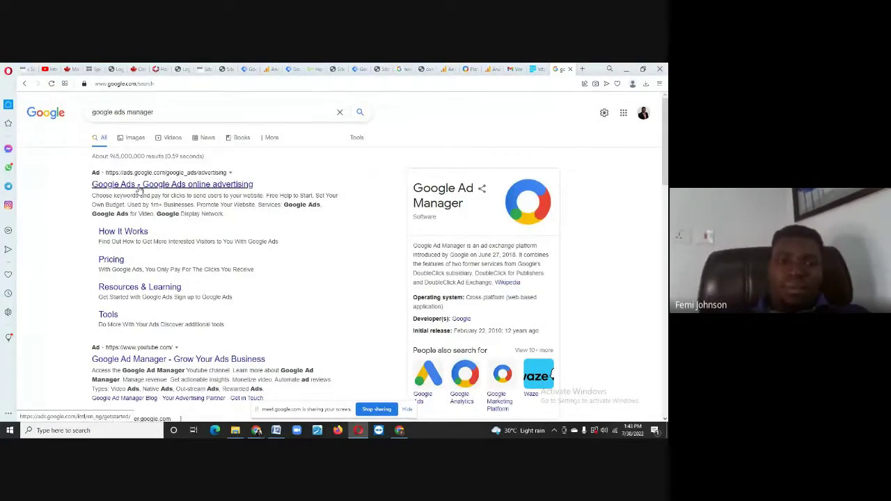
# - Open the "Google Ads - Google Ads online advertising" result in a new tab and switch to it
pyautogui.rightClick(140, 188)
pyautogui.click(145, 194)
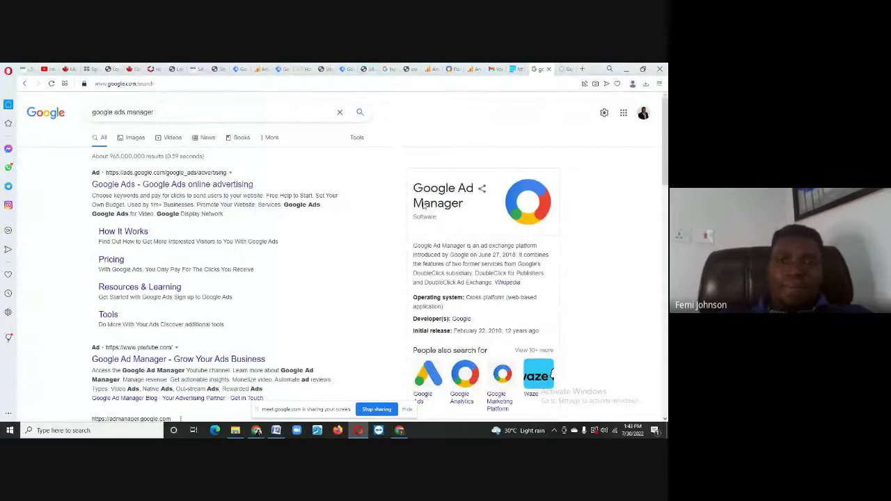
pyautogui.click(567, 70)
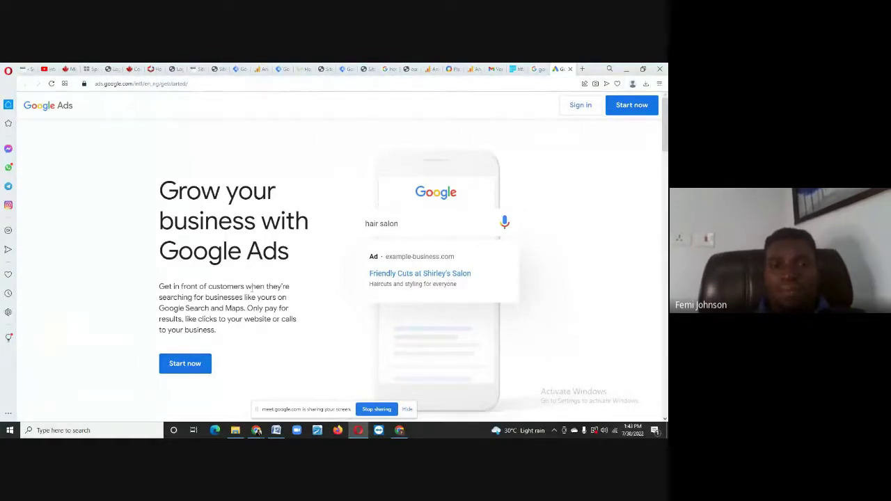
# - Start Google Ads with the existing canceled account and dismiss the Explore workspaces tip
pyautogui.click(178, 366)
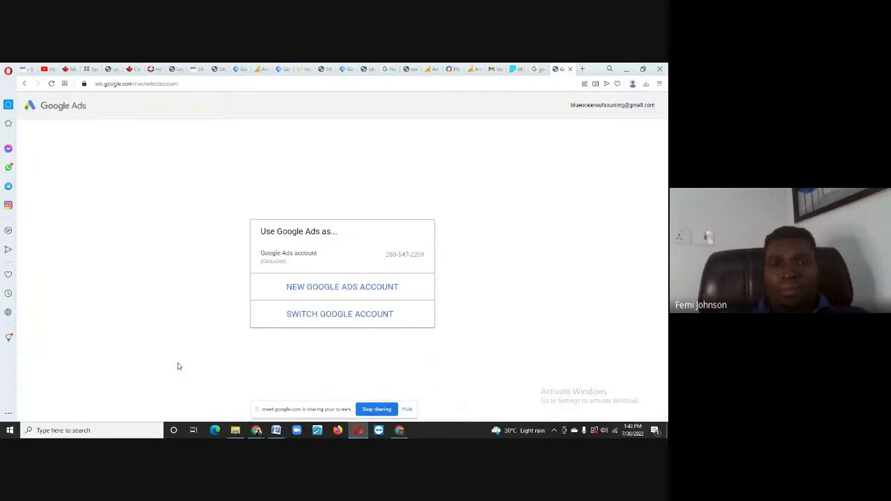
pyautogui.click(315, 264)
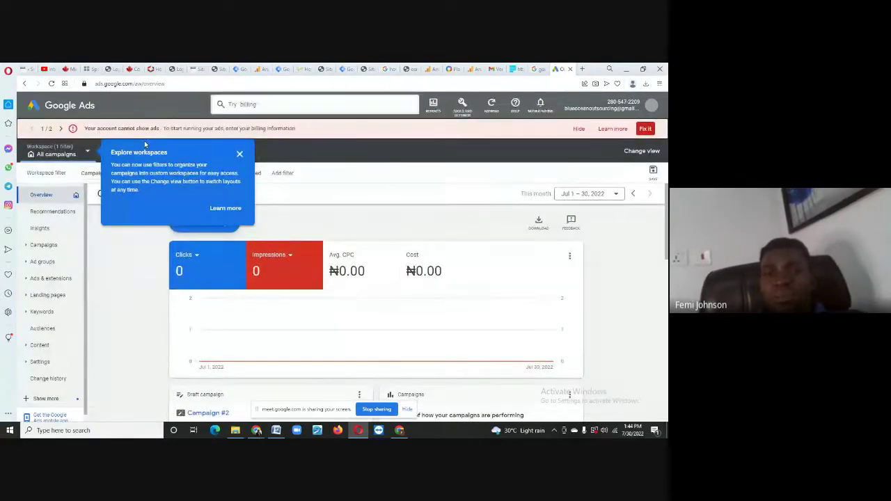
pyautogui.click(239, 156)
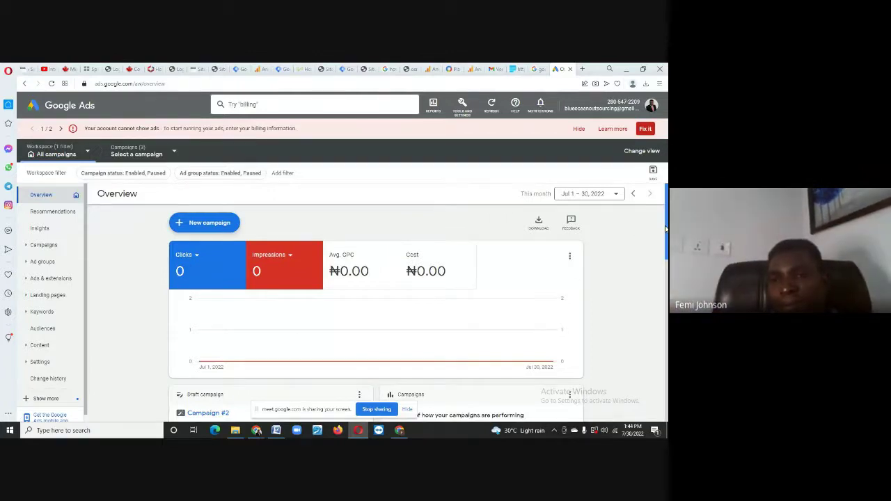
# - Look over the account overview's campaign summaries and start a new campaign
pyautogui.moveTo(667, 228); pyautogui.dragTo(665, 275)
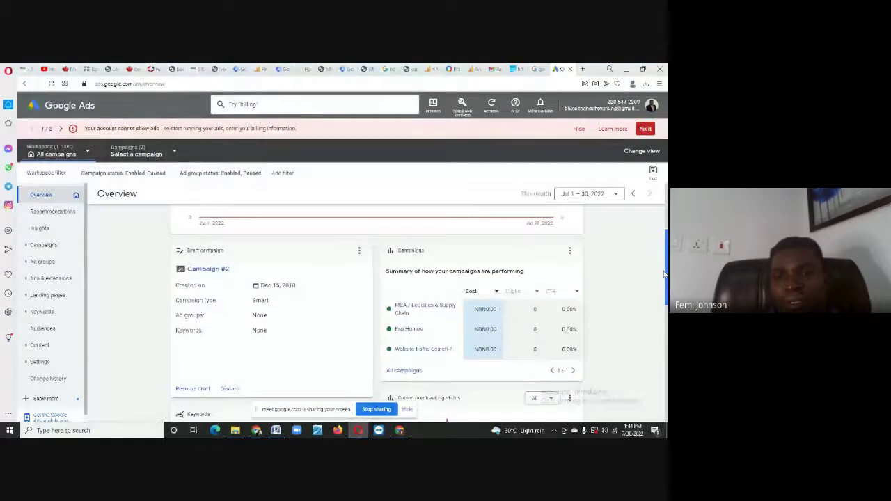
pyautogui.scroll(3, 525, 273)
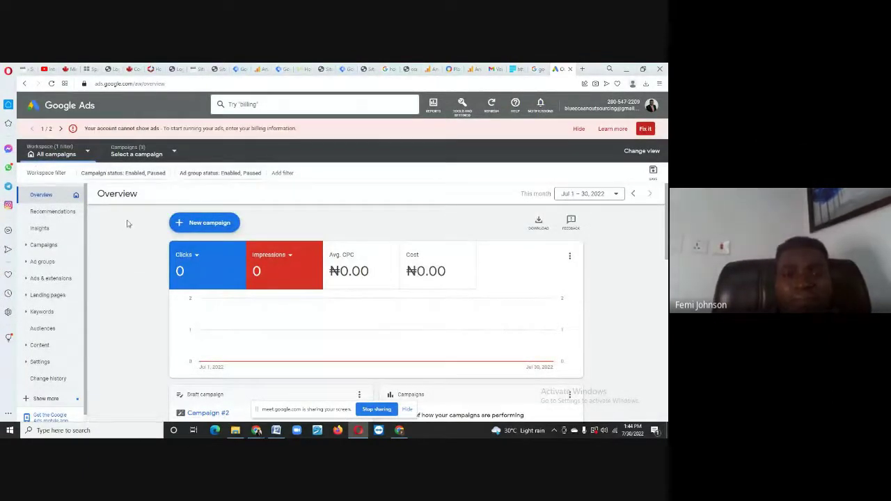
pyautogui.click(199, 228)
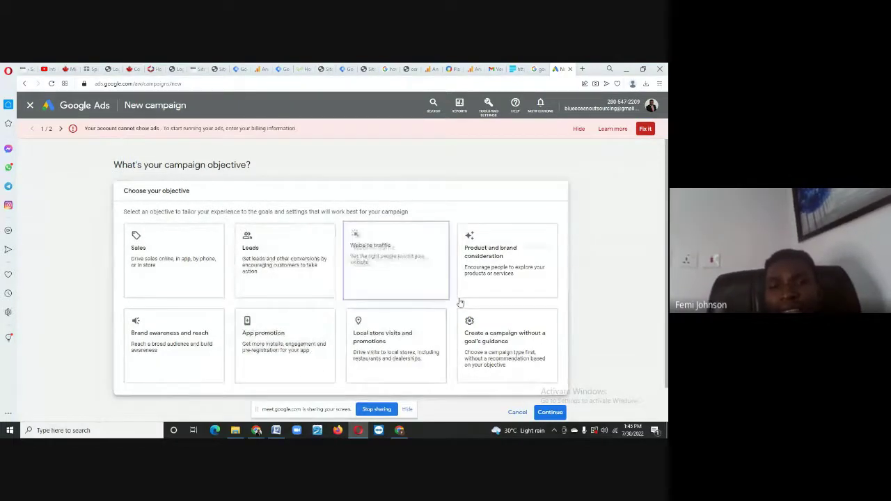
# - Go through the available campaign objectives, from Sales and Leads to creating a campaign without a goal's guidance
pyautogui.click(174, 267)
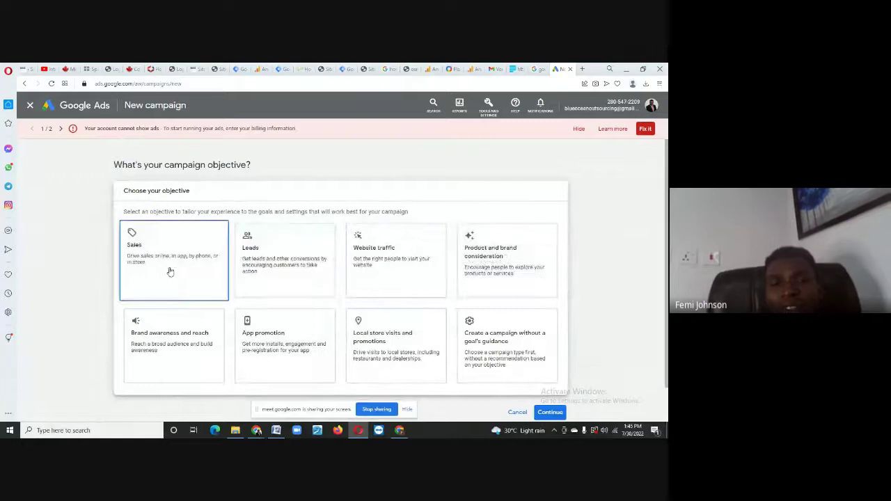
pyautogui.click(254, 259)
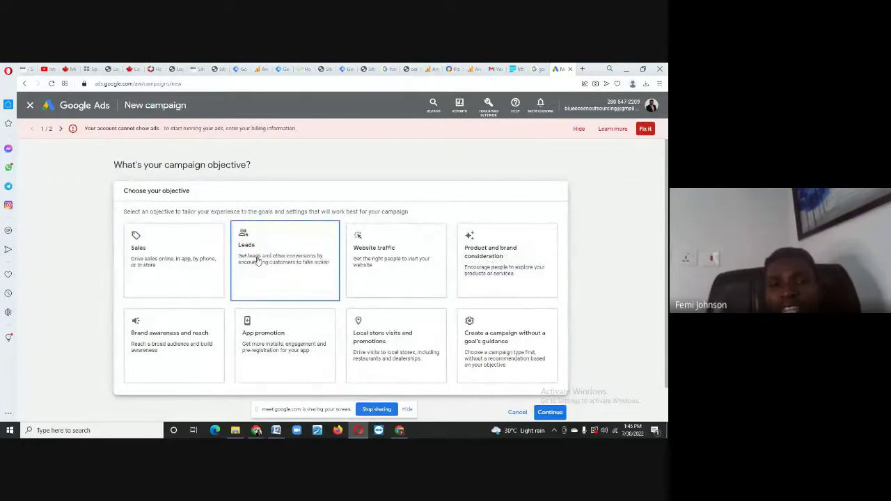
pyautogui.click(383, 257)
pyautogui.click(471, 259)
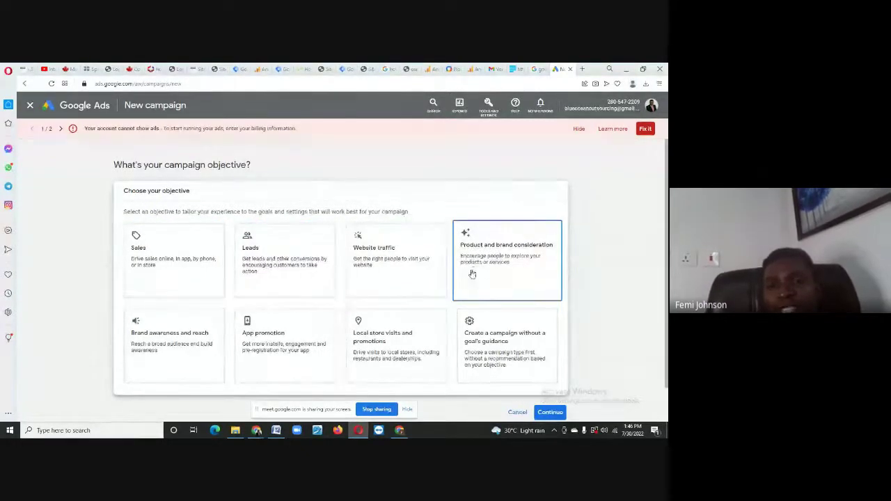
pyautogui.click(290, 334)
pyautogui.click(145, 354)
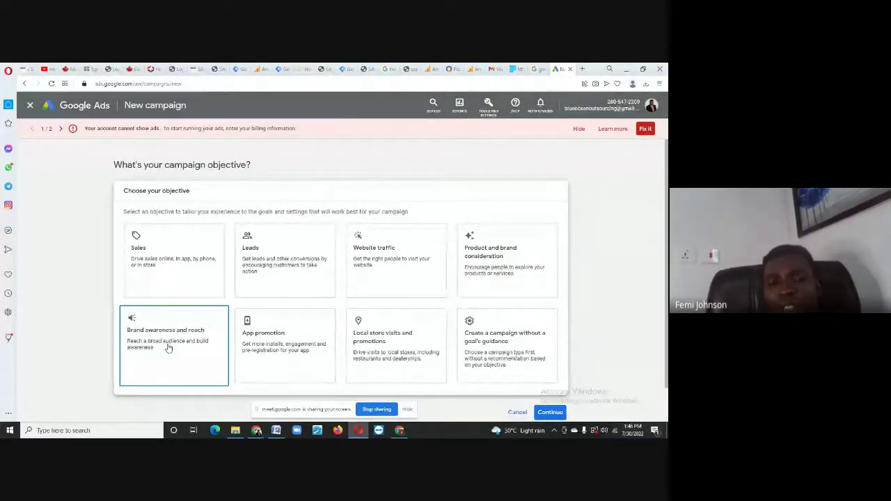
pyautogui.click(259, 343)
pyautogui.click(370, 349)
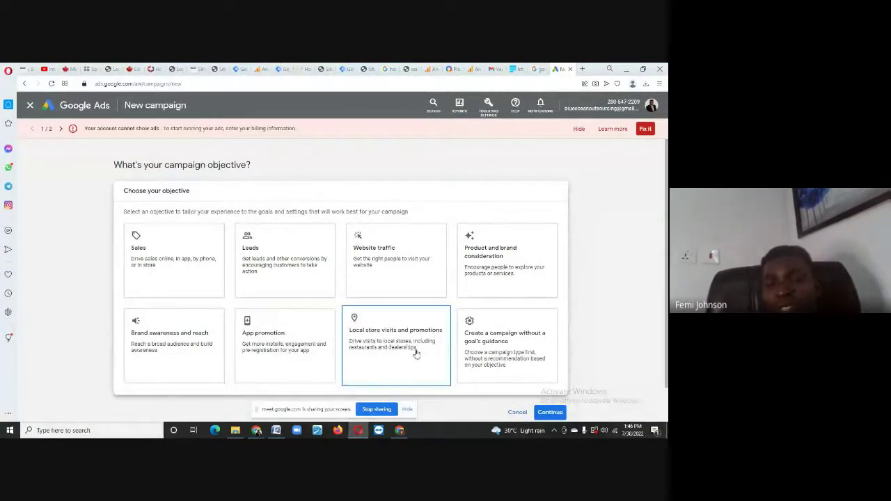
pyautogui.click(475, 352)
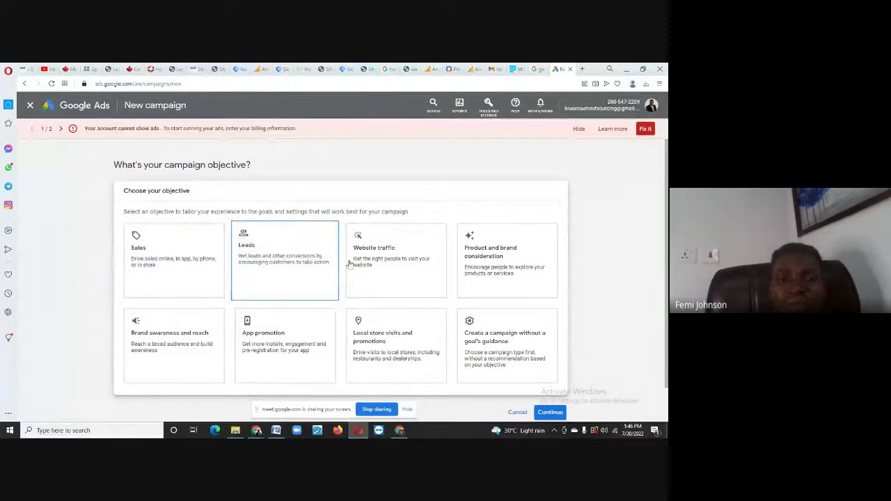
# - Choose Website traffic as the campaign objective and exit the conversion goals guide
pyautogui.click(385, 259)
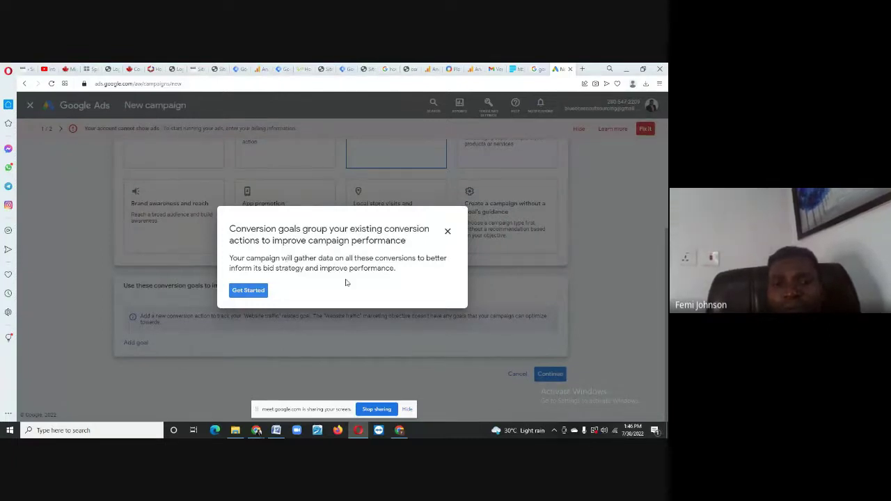
pyautogui.click(448, 232)
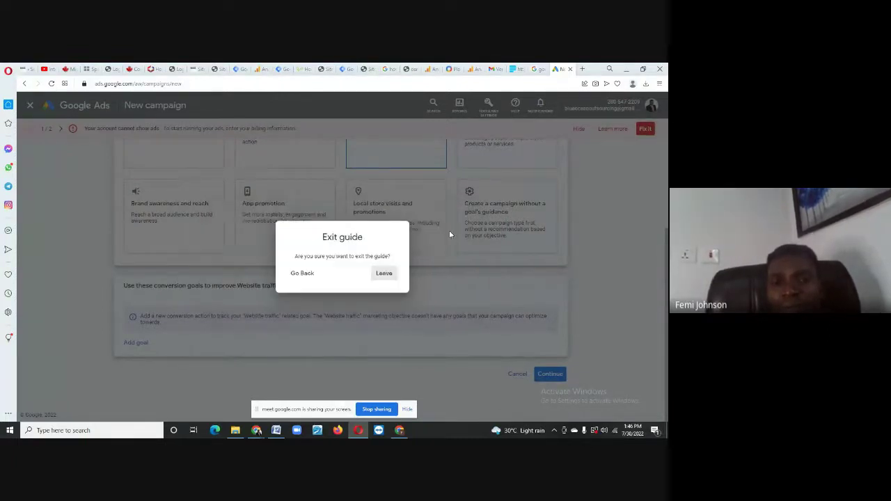
pyautogui.click(382, 275)
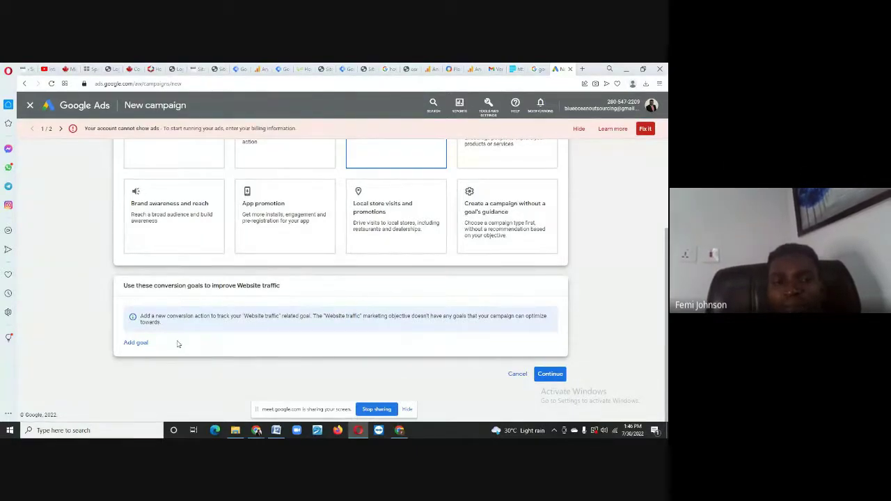
# - Check the additional conversion goals on offer, then continue to the campaign type selection without adding any
pyautogui.click(139, 343)
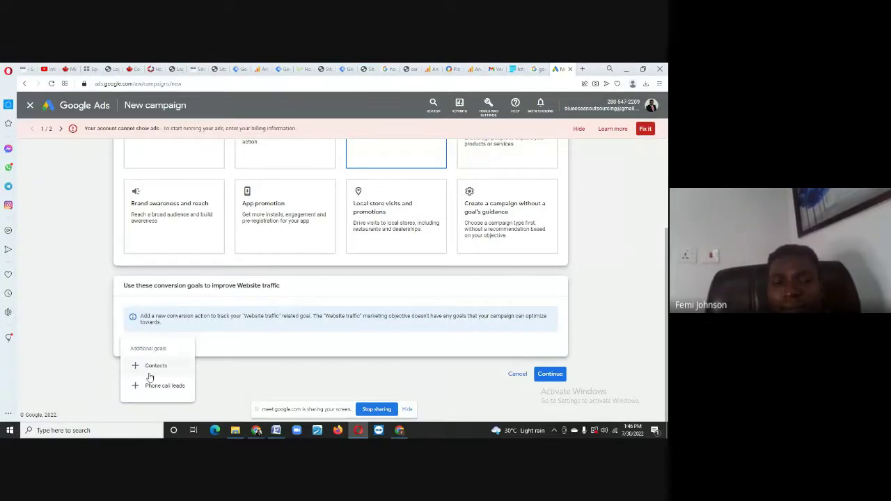
pyautogui.click(231, 341)
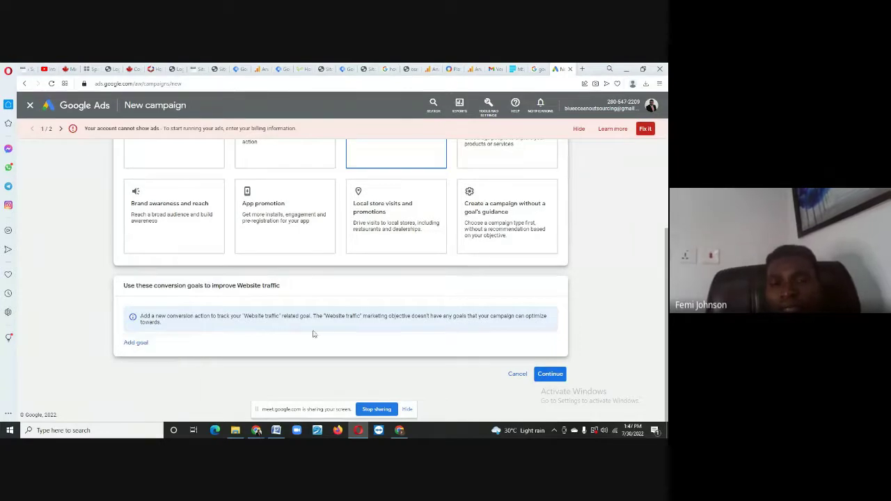
pyautogui.click(551, 374)
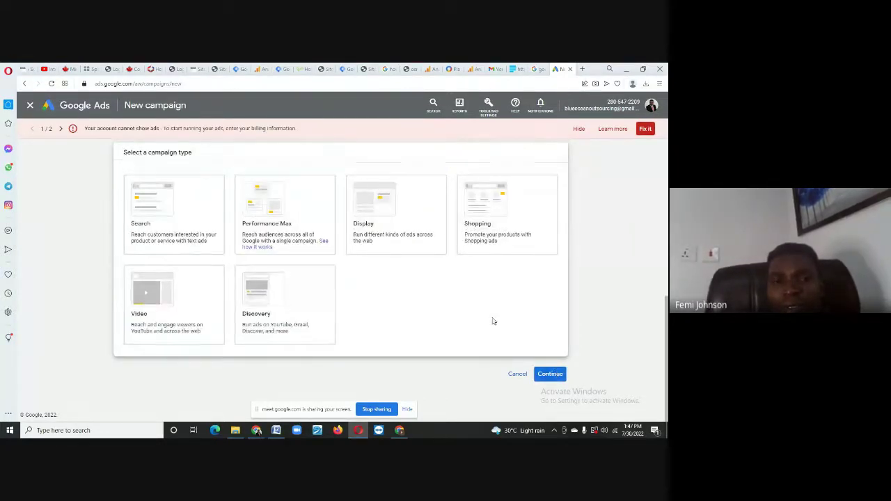
# - Compare the campaign types on offer, including Search, Performance Max, Display and Shopping
pyautogui.click(298, 277)
pyautogui.click(249, 245)
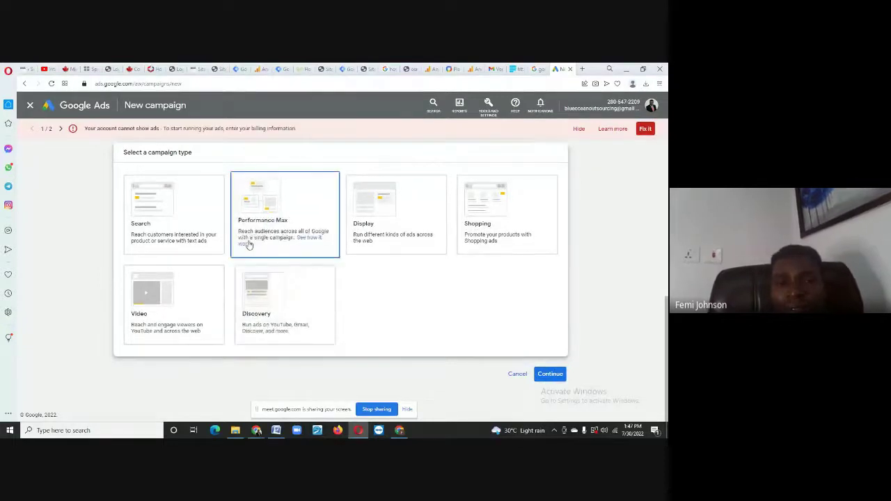
pyautogui.click(194, 243)
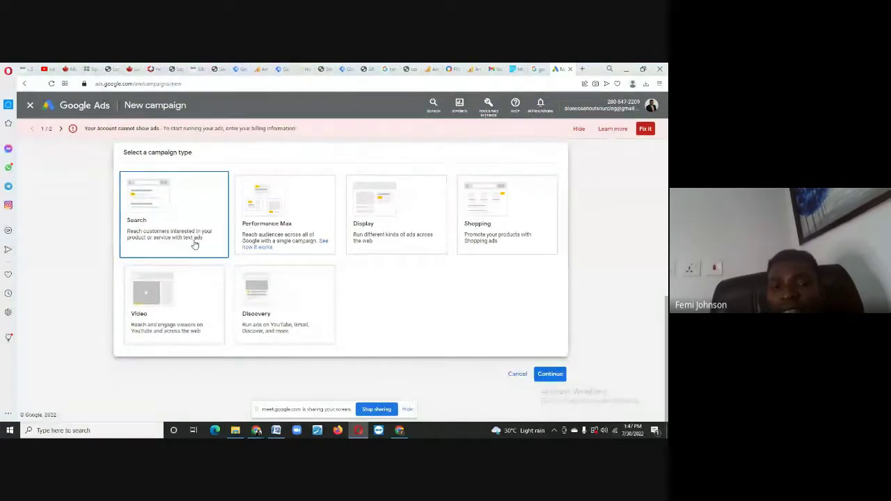
pyautogui.click(262, 238)
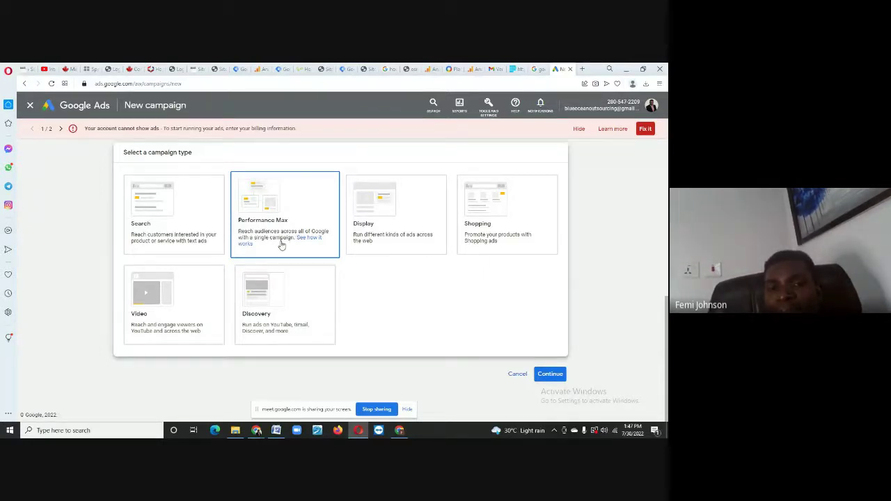
pyautogui.click(365, 225)
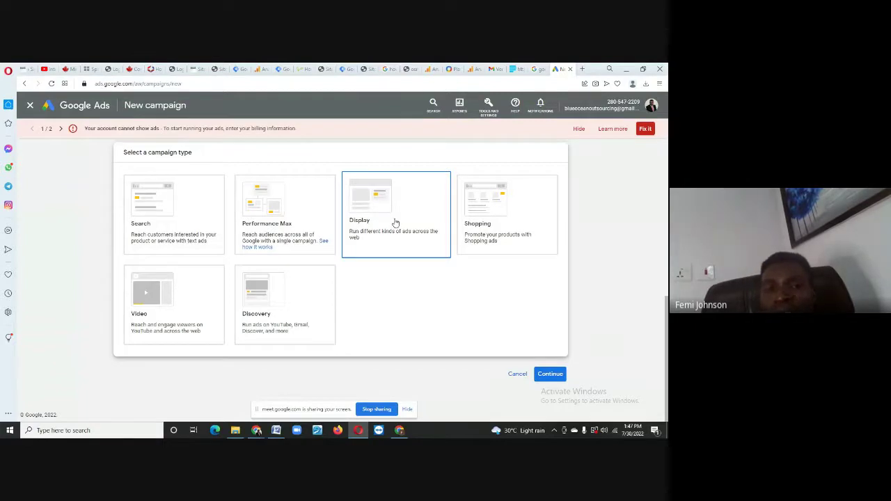
pyautogui.click(477, 233)
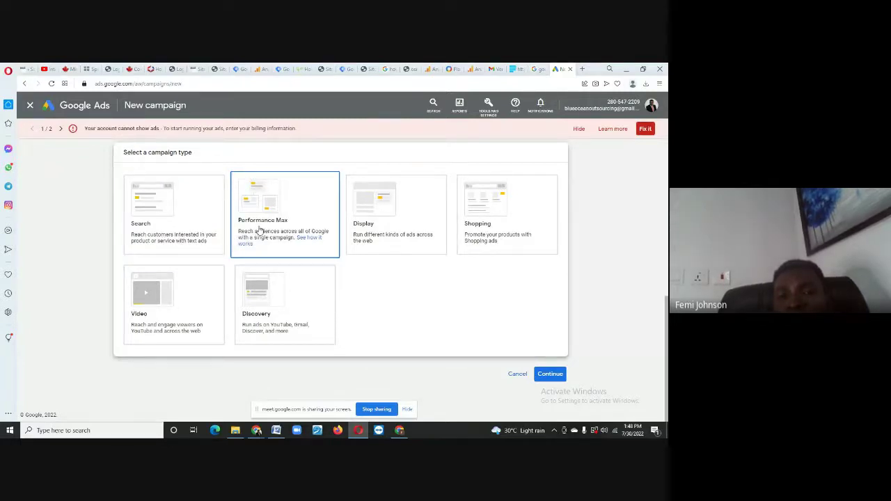
# - Select the Display campaign type with the Standard Display campaign subtype
pyautogui.click(370, 214)
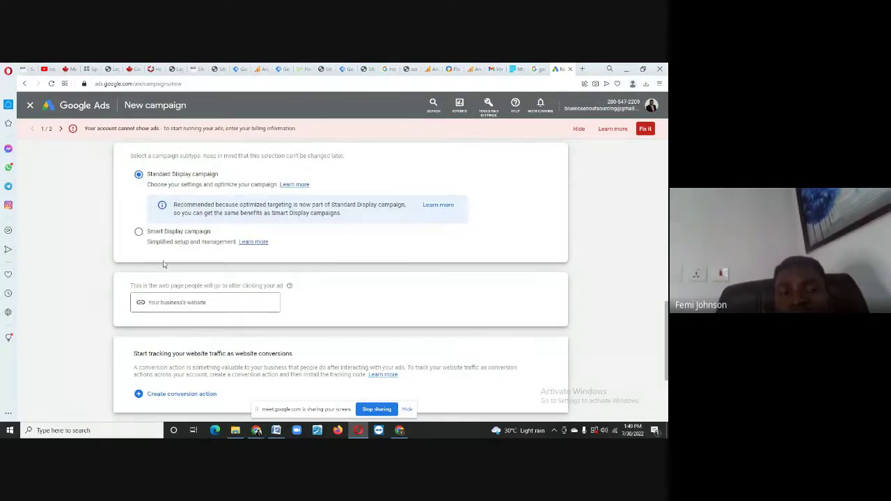
pyautogui.click(139, 234)
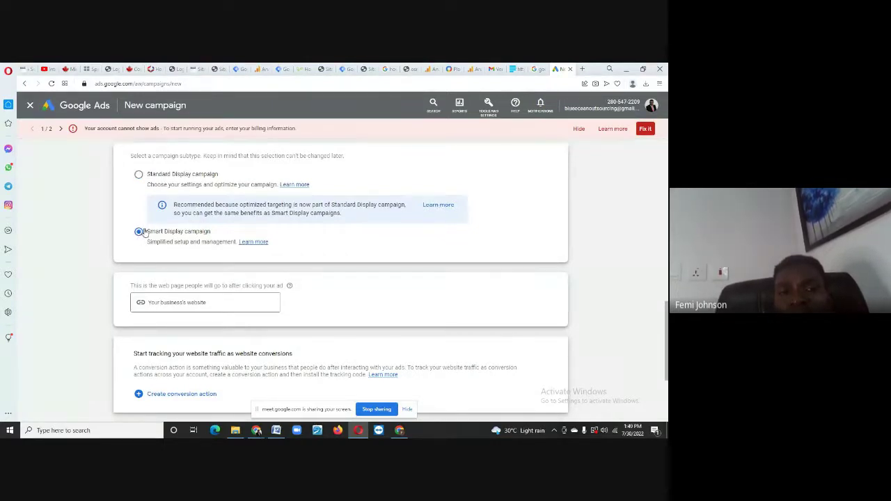
pyautogui.click(139, 176)
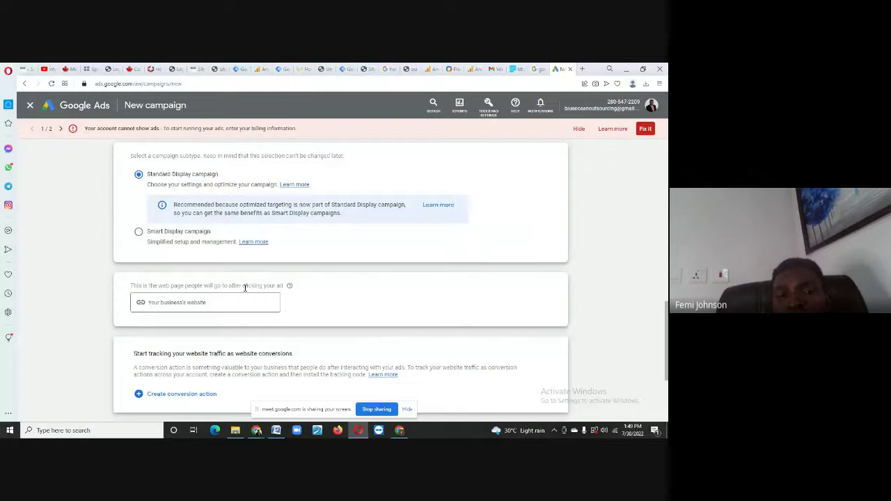
# - Visit the SourceIN site from its WordPress dashboard and copy the site's address, sourcein.business
pyautogui.click(158, 305)
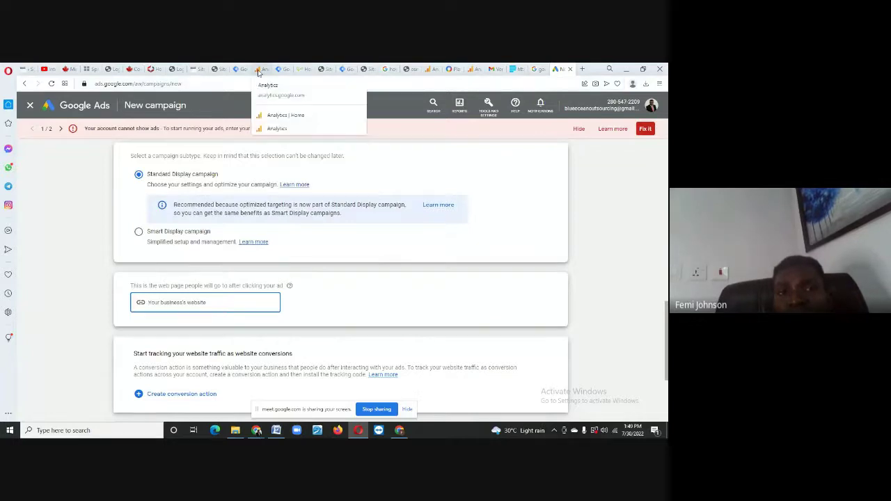
pyautogui.click(197, 71)
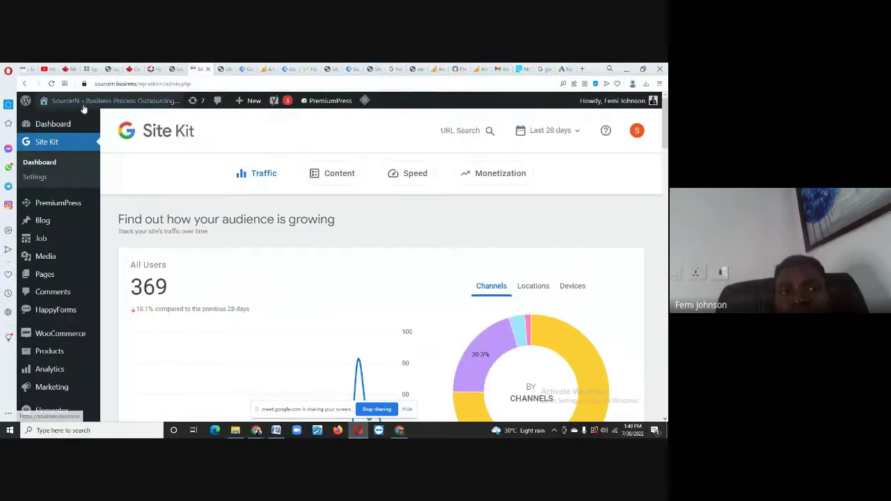
pyautogui.moveTo(86, 103)
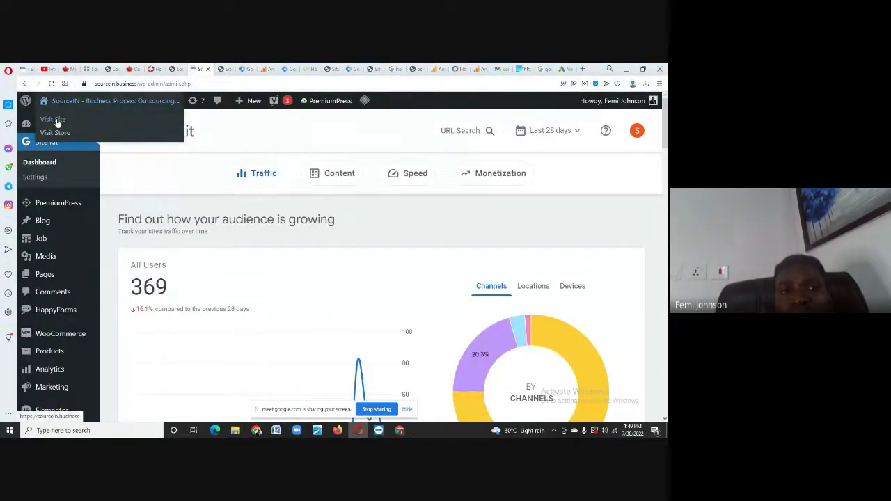
pyautogui.click(57, 121)
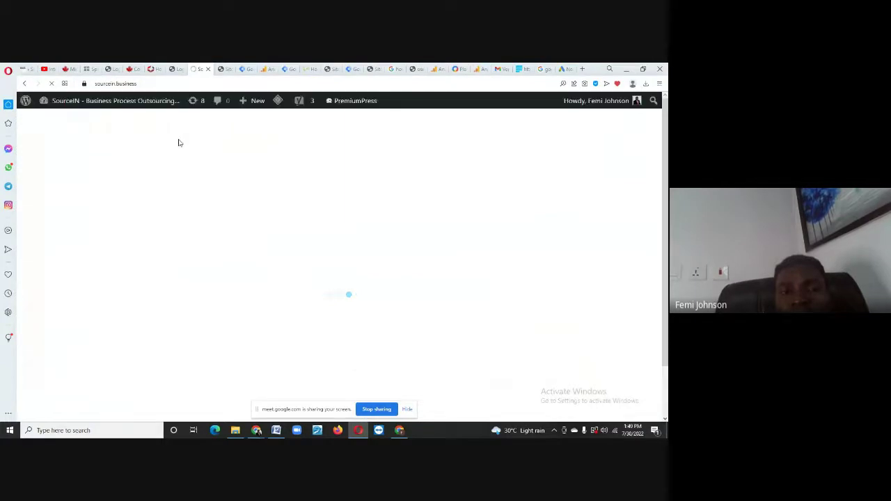
pyautogui.click(116, 83)
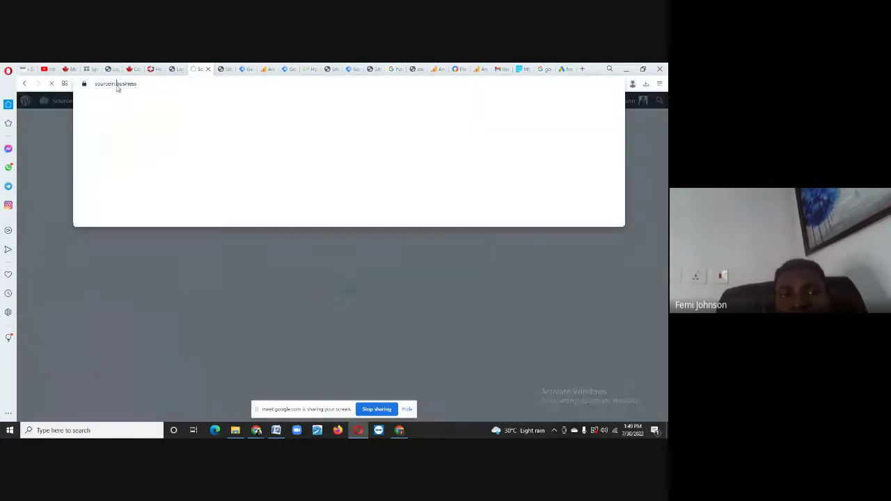
pyautogui.rightClick(117, 84)
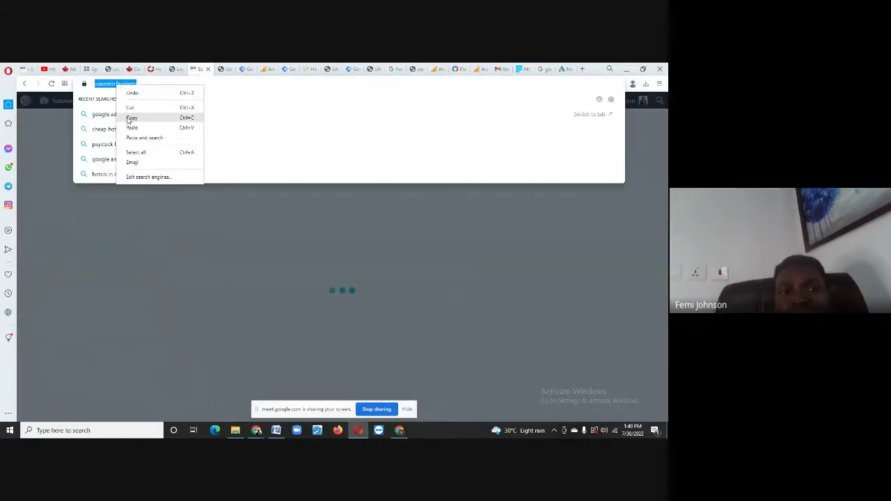
pyautogui.click(131, 118)
pyautogui.press('Escape')
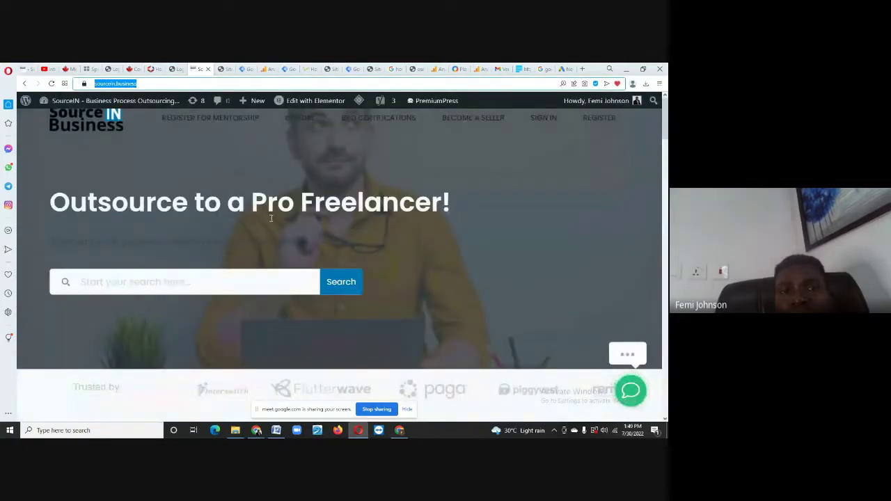
pyautogui.click(563, 69)
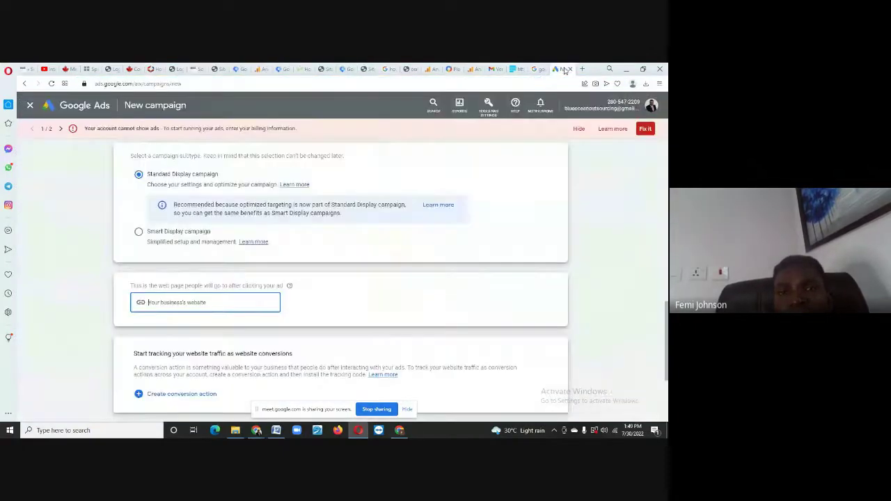
pyautogui.rightClick(152, 303)
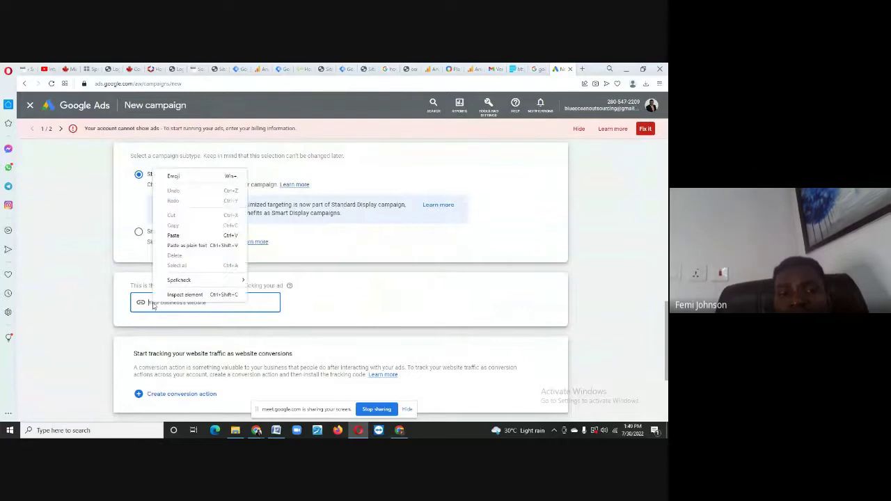
pyautogui.click(172, 235)
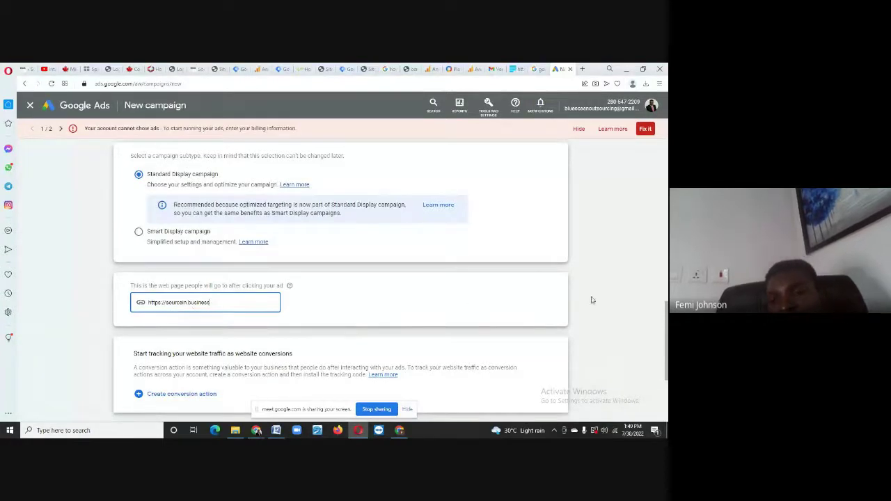
pyautogui.moveTo(666, 335); pyautogui.dragTo(666, 371)
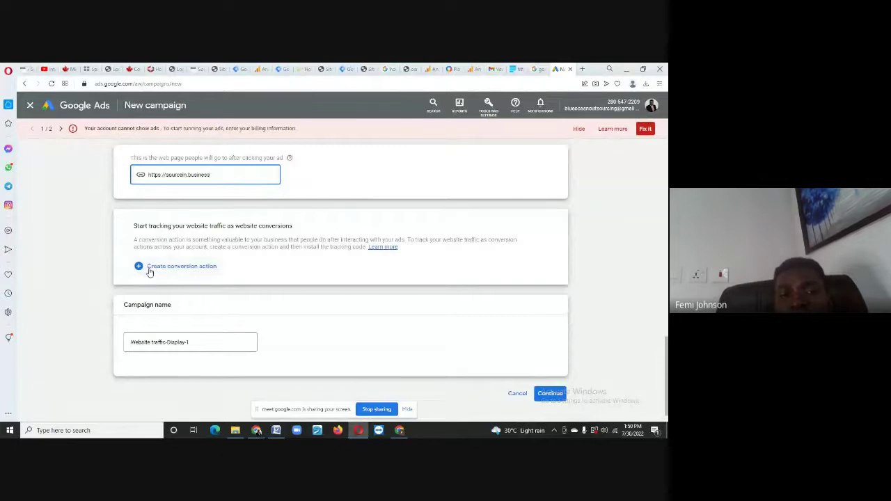
pyautogui.click(179, 267)
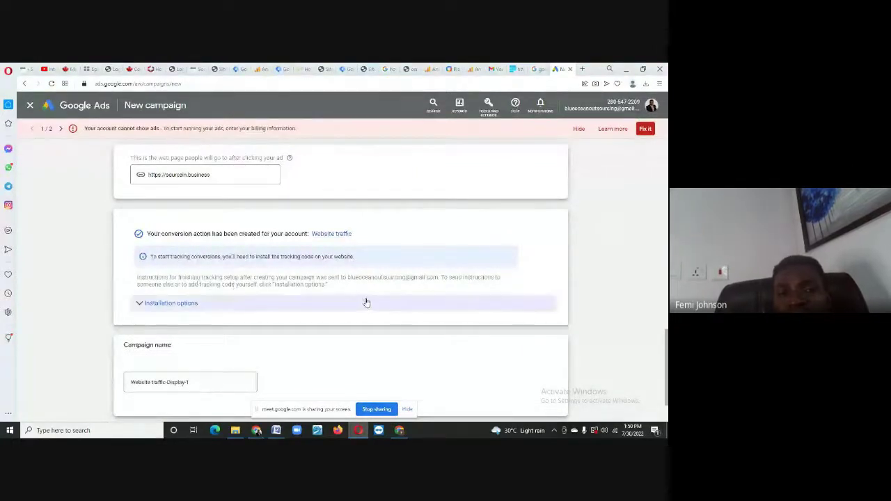
# - Replace the default campaign name with "Become a Freelancer"
pyautogui.moveTo(666, 345); pyautogui.dragTo(665, 363)
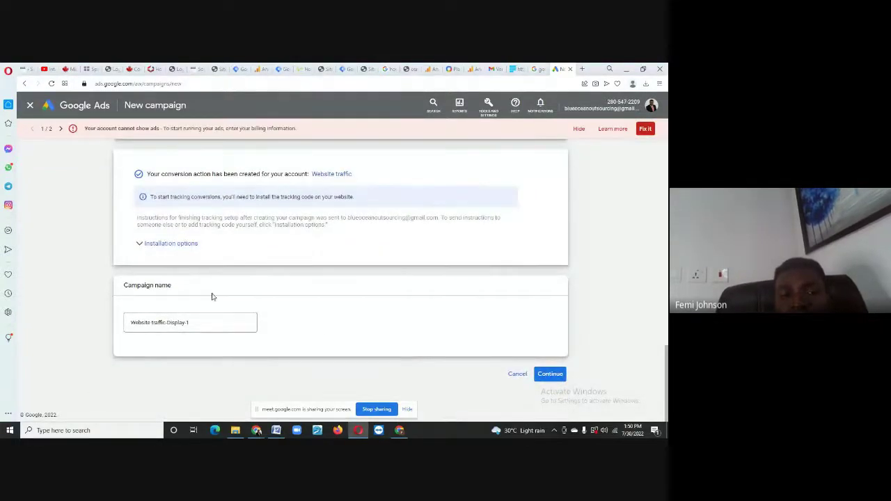
pyautogui.click(157, 322)
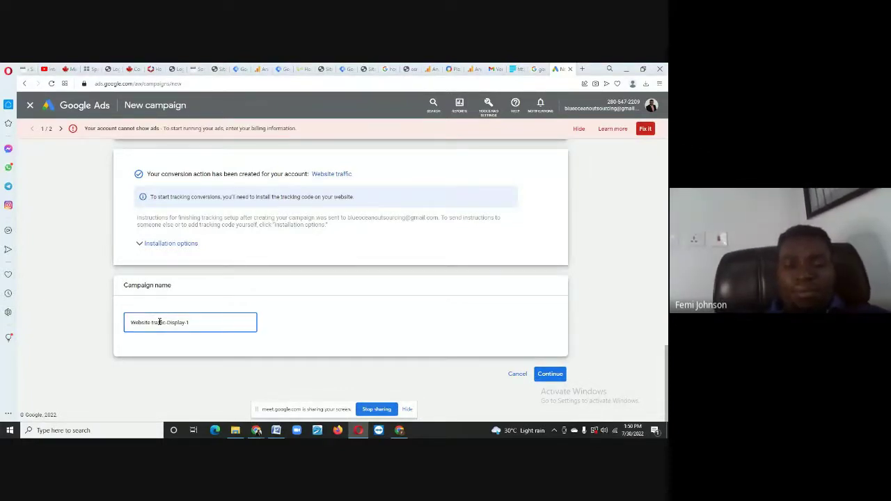
pyautogui.write('ff')
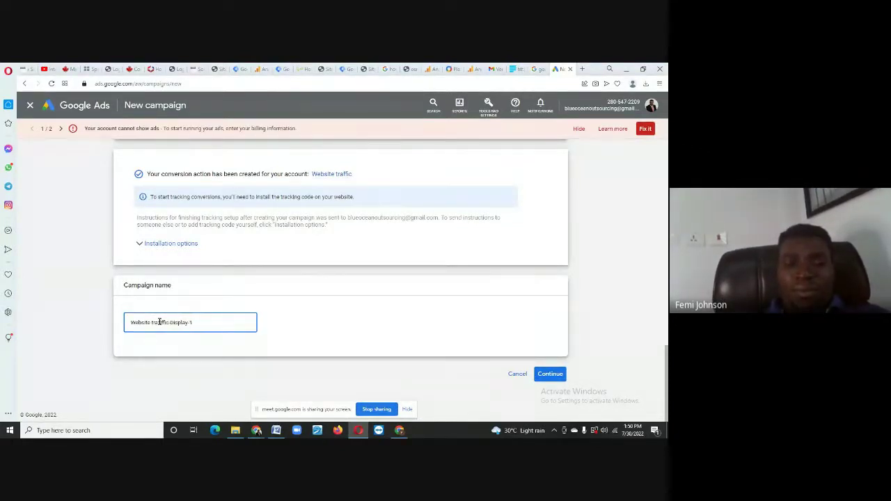
pyautogui.press('BackSpace')
pyautogui.press('BackSpace')
pyautogui.press('BackSpace')
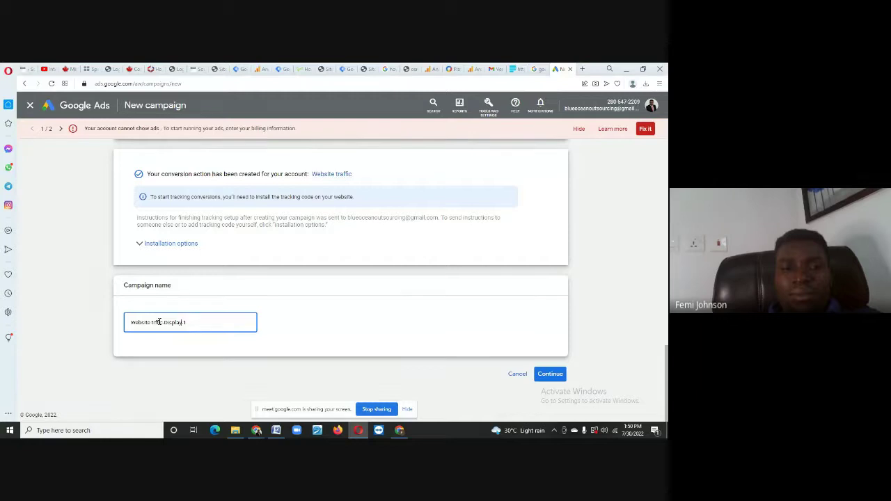
pyautogui.press('BackSpace')
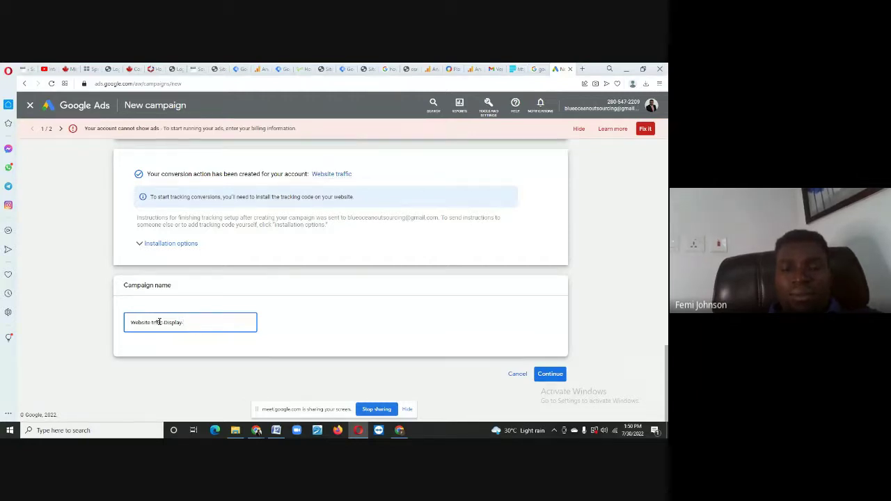
pyautogui.press('BackSpace')
pyautogui.press('BackSpace')
pyautogui.press('BackSpace')
pyautogui.press('BackSpace')
pyautogui.press('BackSpace')
pyautogui.press('BackSpace')
pyautogui.press('BackSpace')
pyautogui.press('BackSpace')
pyautogui.press('BackSpace')
pyautogui.press('BackSpace')
pyautogui.press('BackSpace')
pyautogui.press('BackSpace')
pyautogui.press('BackSpace')
pyautogui.press('BackSpace')
pyautogui.press('BackSpace')
pyautogui.press('BackSpace')
pyautogui.press('BackSpace')
pyautogui.press('BackSpace')
pyautogui.press('BackSpace')
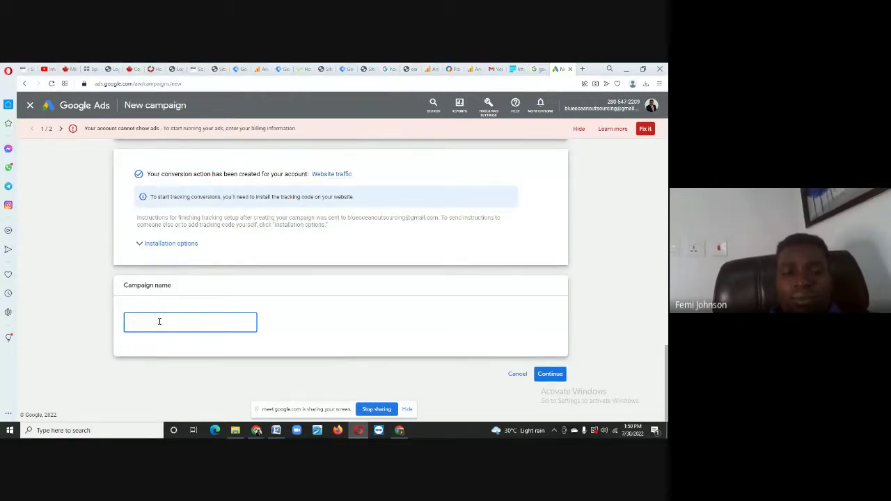
pyautogui.write('Become')
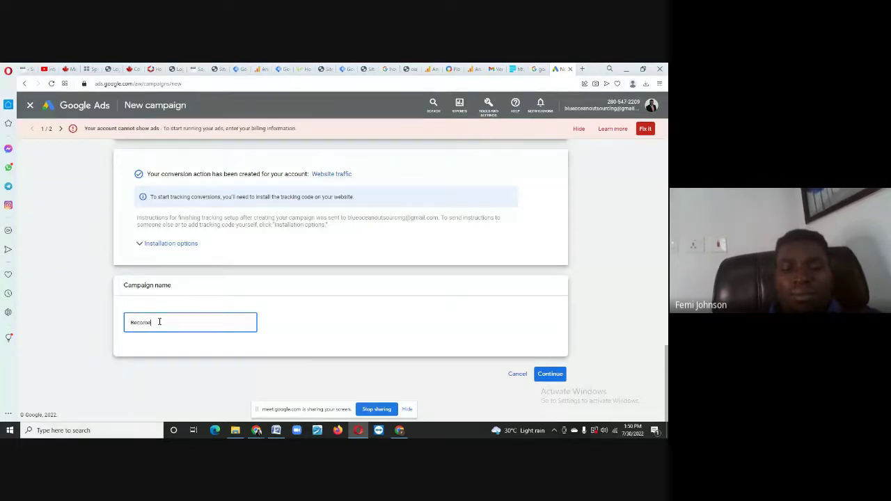
pyautogui.write(' a Fre')
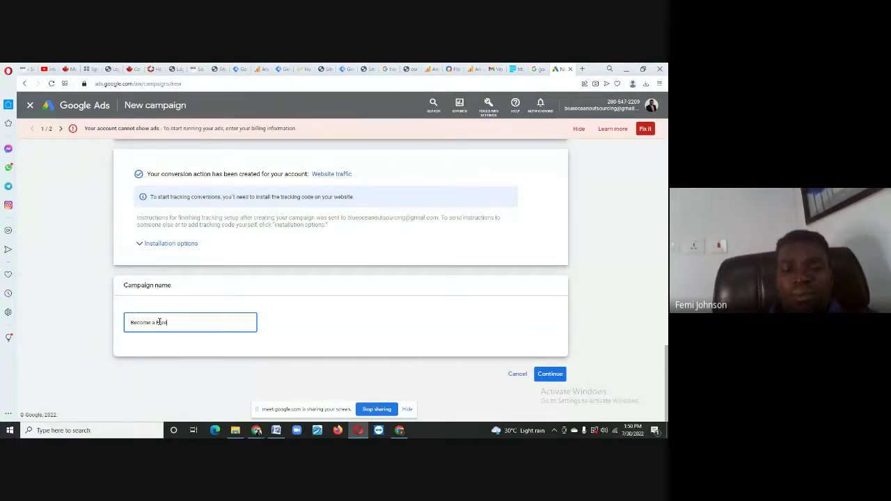
pyautogui.write('elancer')
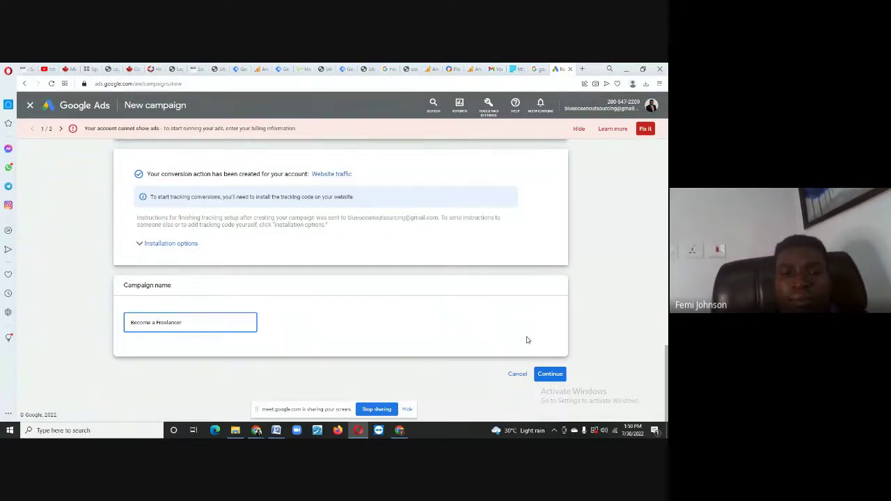
# - Continue to the campaign settings and exit the campaign creation guide
pyautogui.click(553, 374)
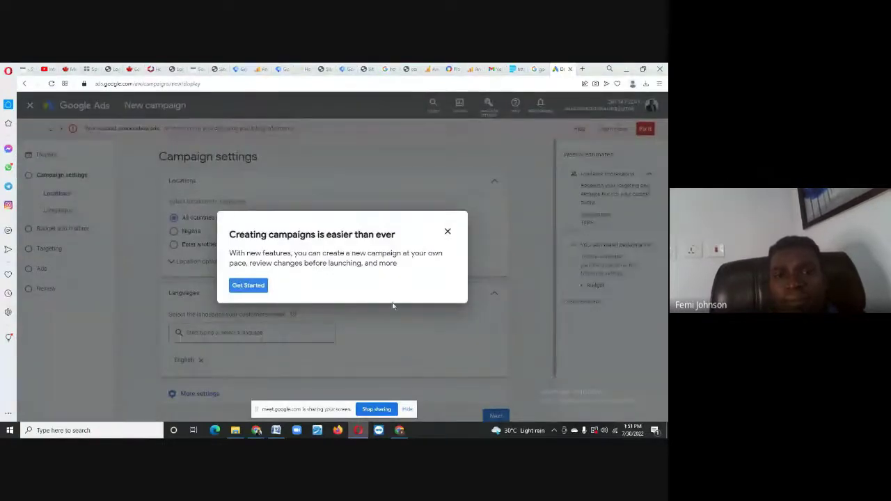
pyautogui.click(448, 231)
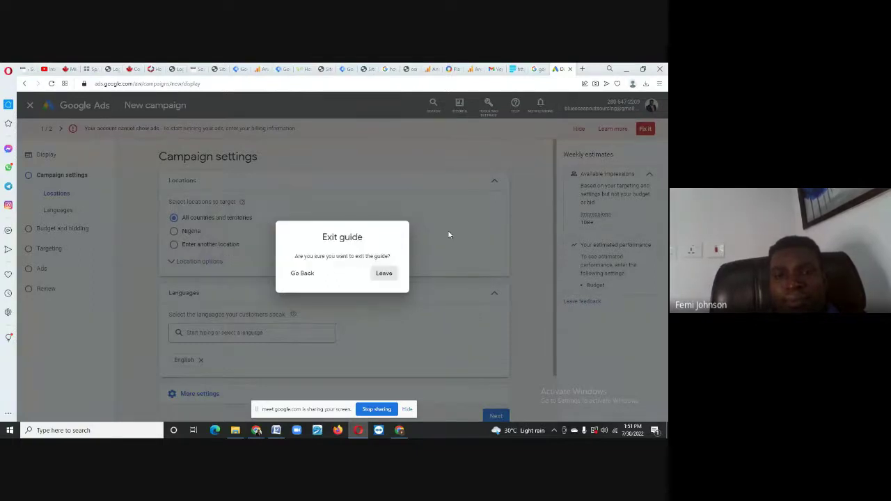
pyautogui.click(374, 274)
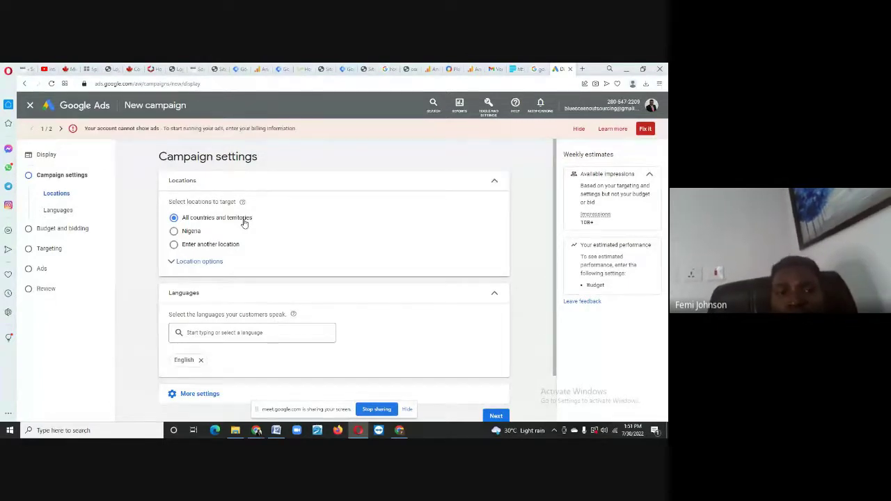
# - Set Nigeria as the campaign's target location and expand the location options
pyautogui.click(174, 231)
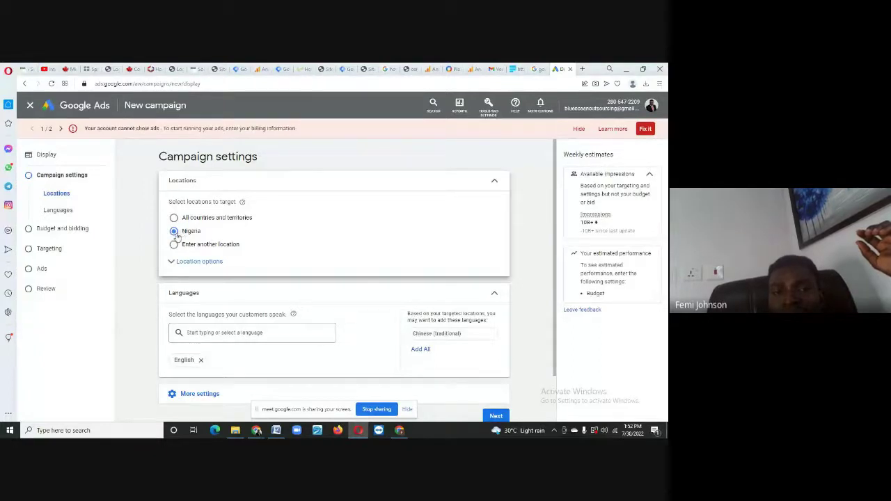
pyautogui.click(174, 245)
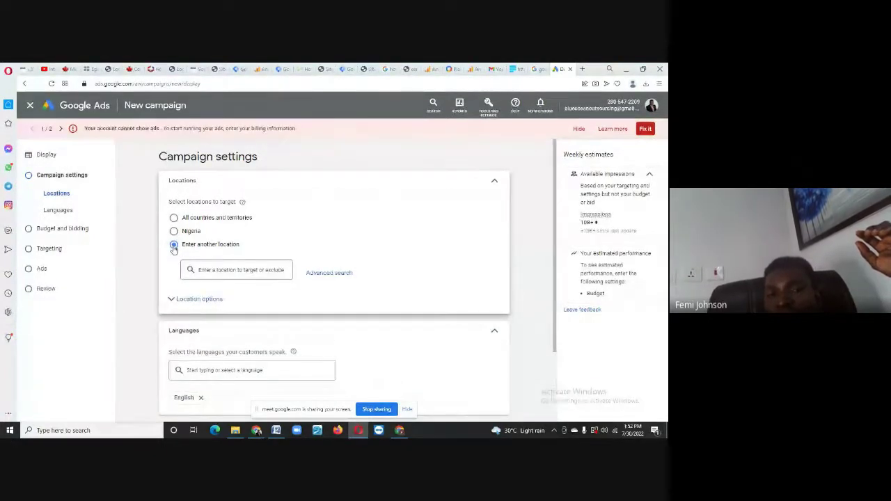
pyautogui.click(174, 232)
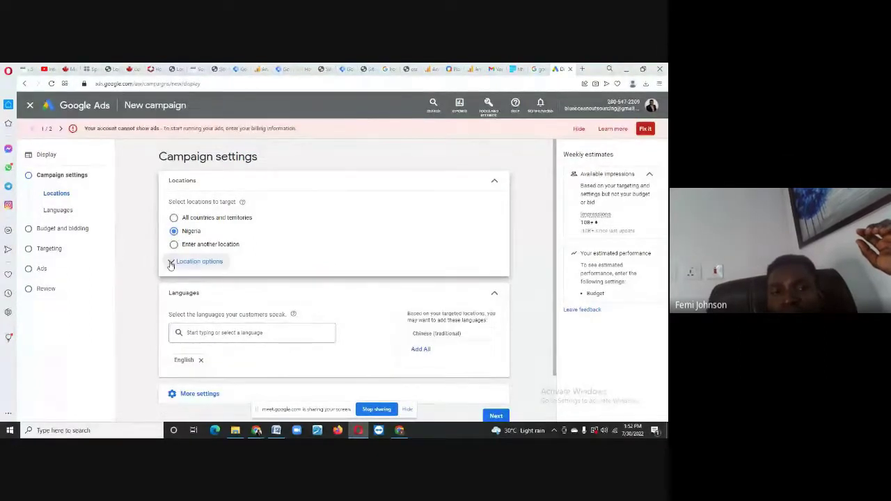
pyautogui.click(174, 262)
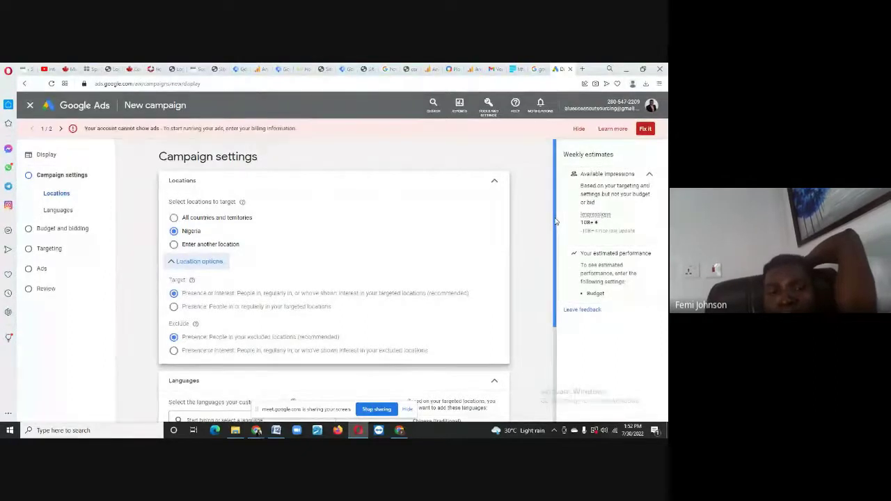
# - Check the list of customer languages, keeping English as the only selected language
pyautogui.moveTo(556, 221); pyautogui.dragTo(552, 306)
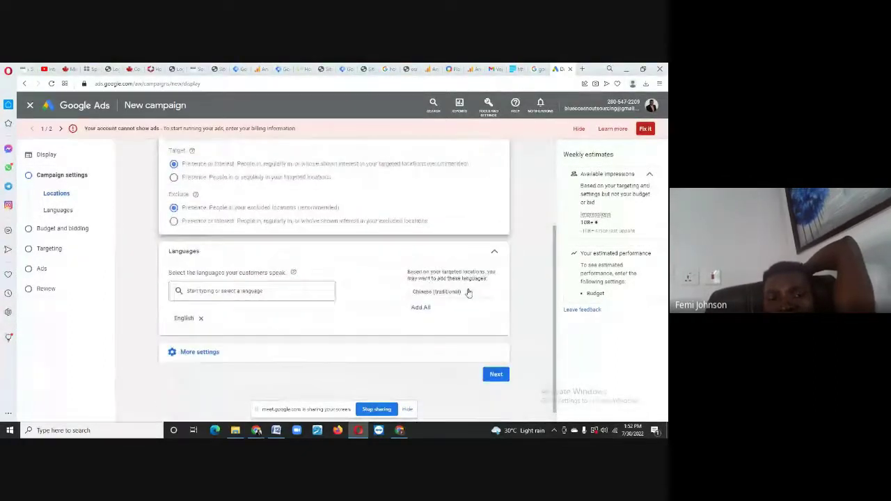
pyautogui.click(225, 290)
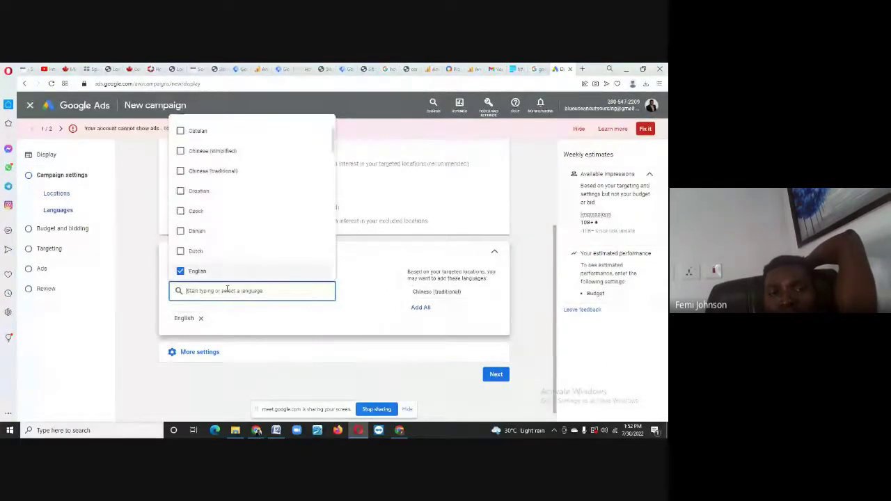
pyautogui.click(214, 273)
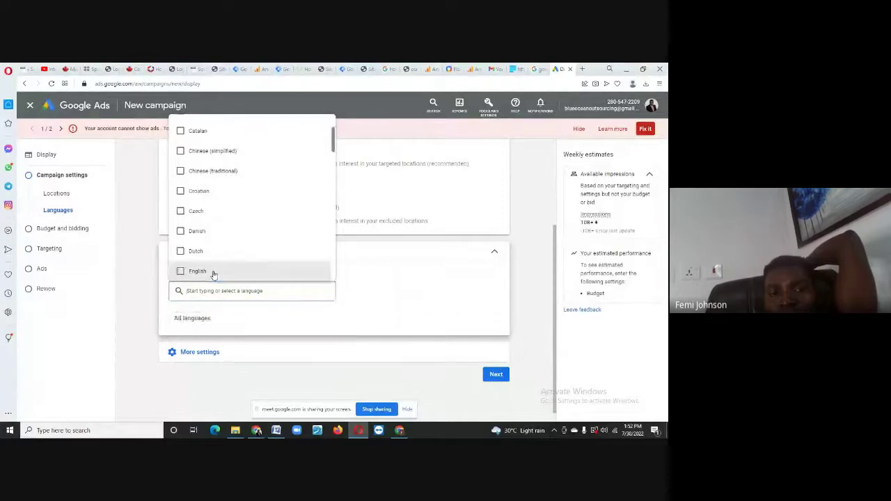
pyautogui.click(214, 273)
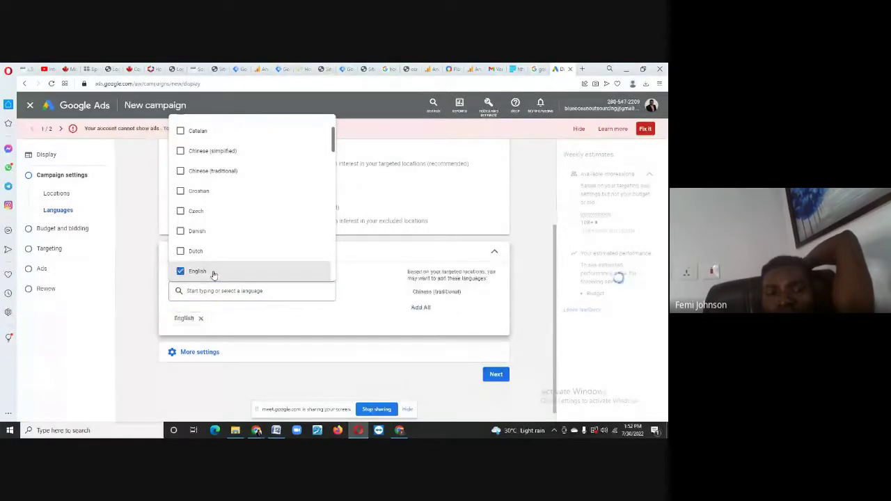
pyautogui.click(157, 285)
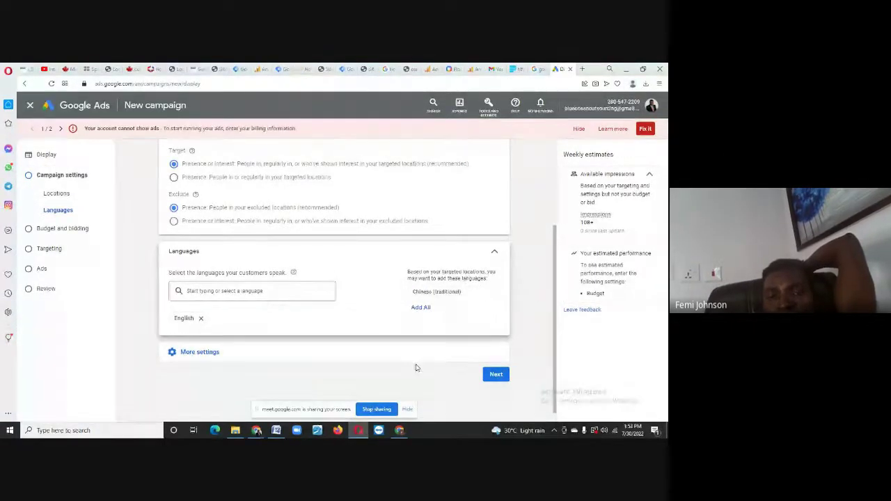
# - Continue to Budget and bidding and set the campaign's average daily budget to NGN 5000
pyautogui.click(495, 376)
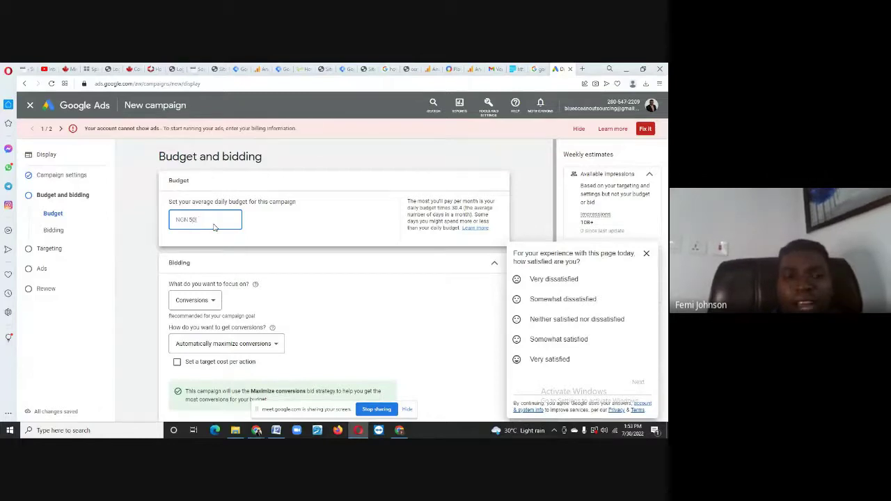
pyautogui.write('00')
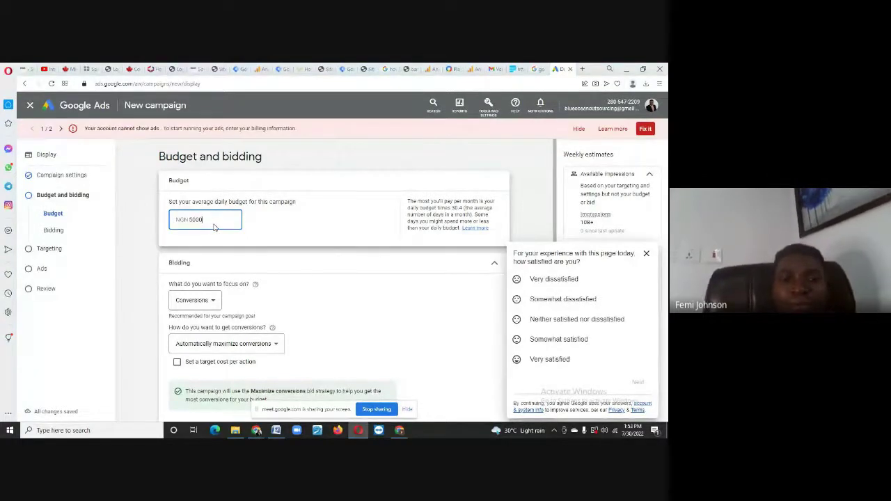
# - Dismiss the satisfaction survey and set bidding to focus on Conversions, obtained by automatically maximizing conversions
pyautogui.click(223, 247)
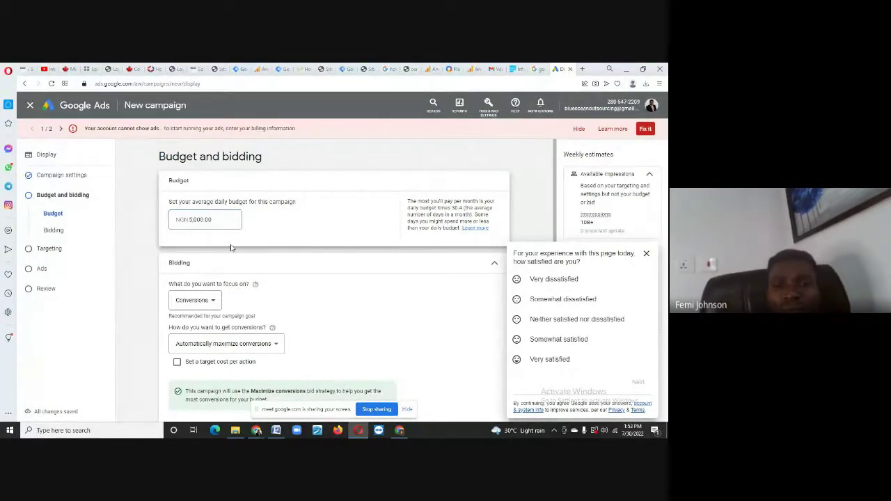
pyautogui.click(646, 254)
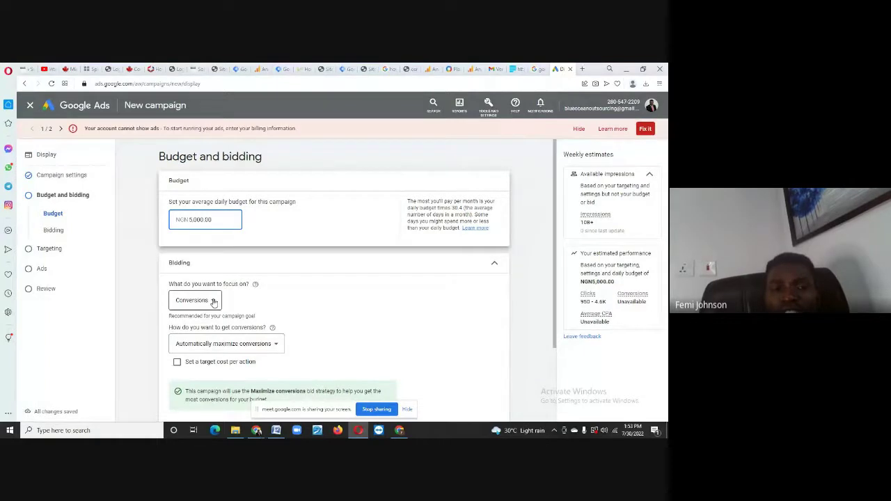
pyautogui.click(214, 301)
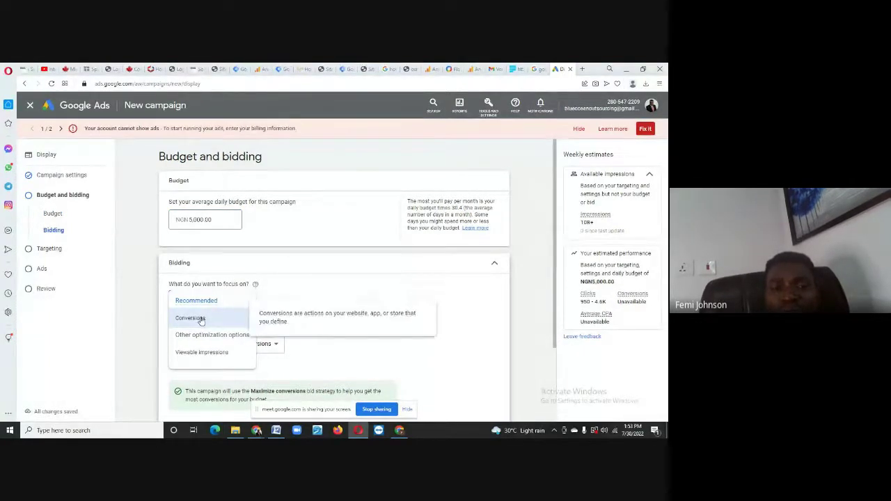
pyautogui.click(201, 319)
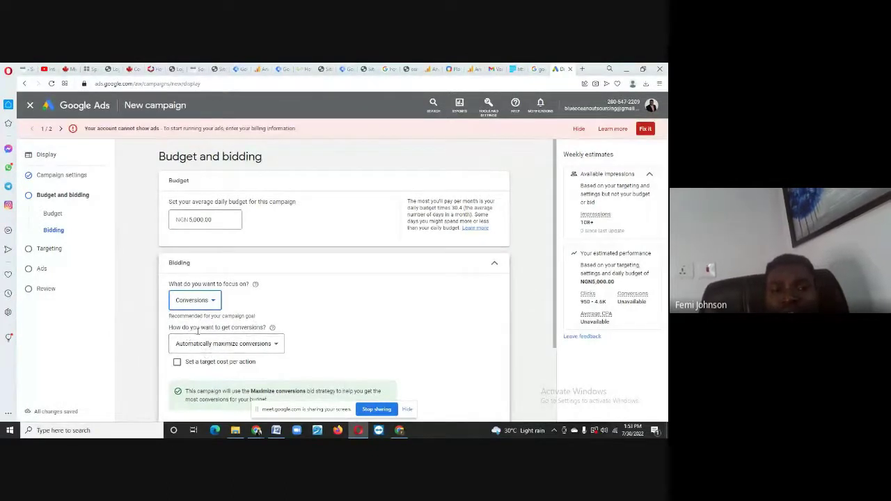
pyautogui.click(277, 347)
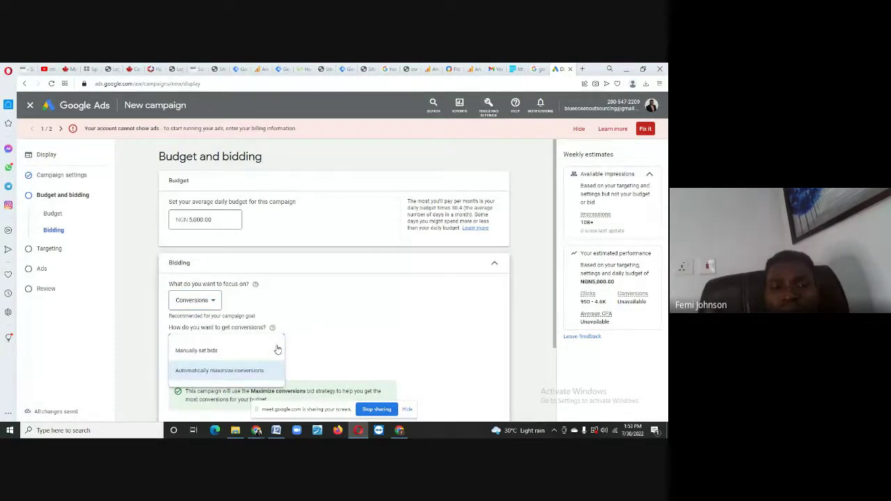
pyautogui.click(227, 371)
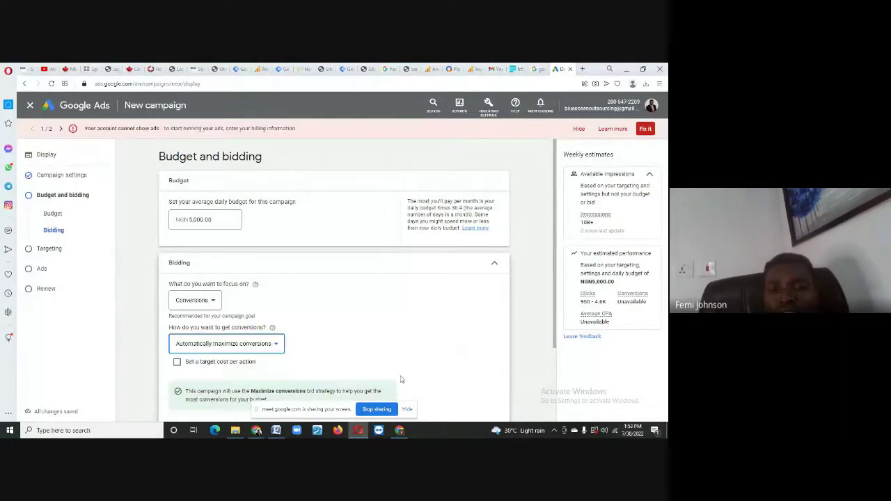
# - Enable a target cost per action for the bidding and set the target CPA to NGN 5.00
pyautogui.scroll(-2, 555, 290)
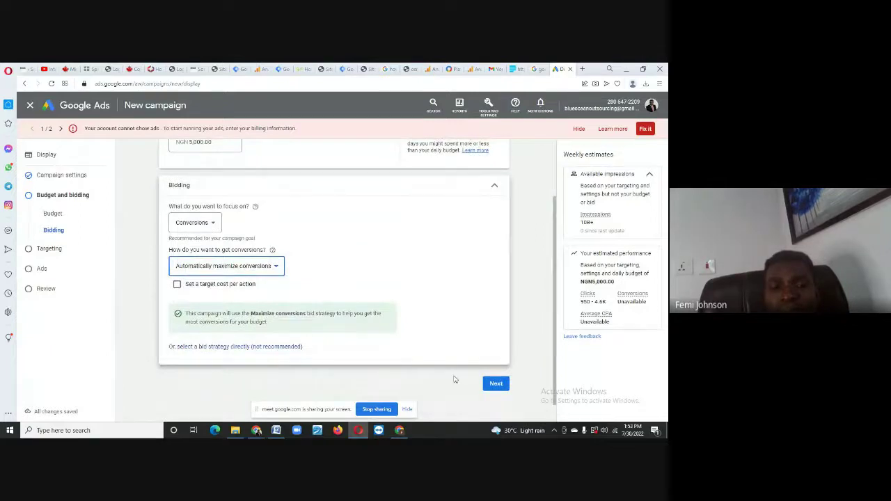
pyautogui.click(177, 286)
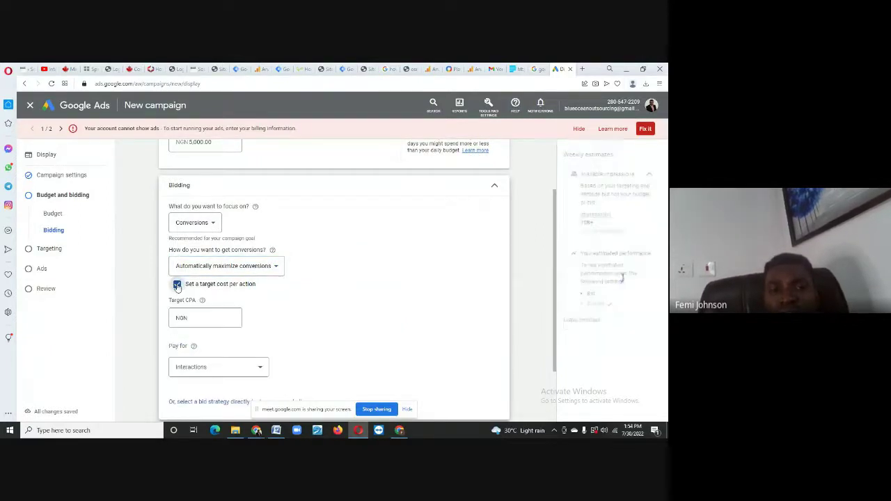
pyautogui.click(195, 315)
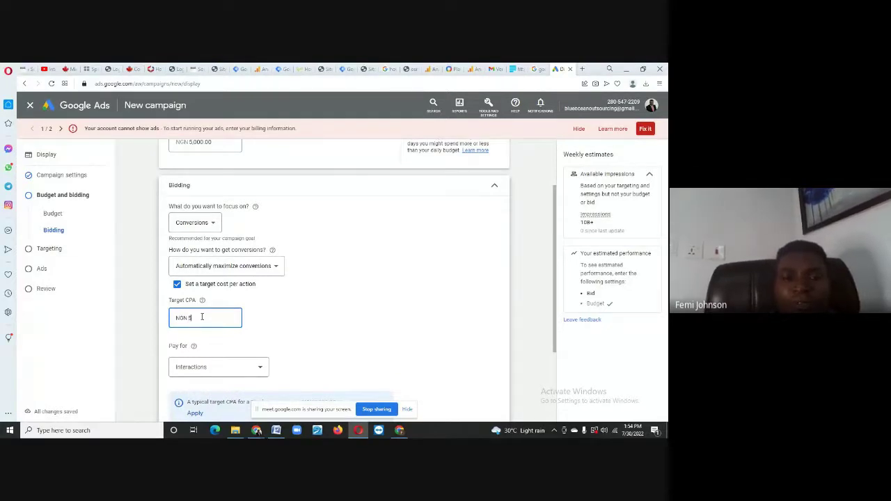
pyautogui.write('5.0')
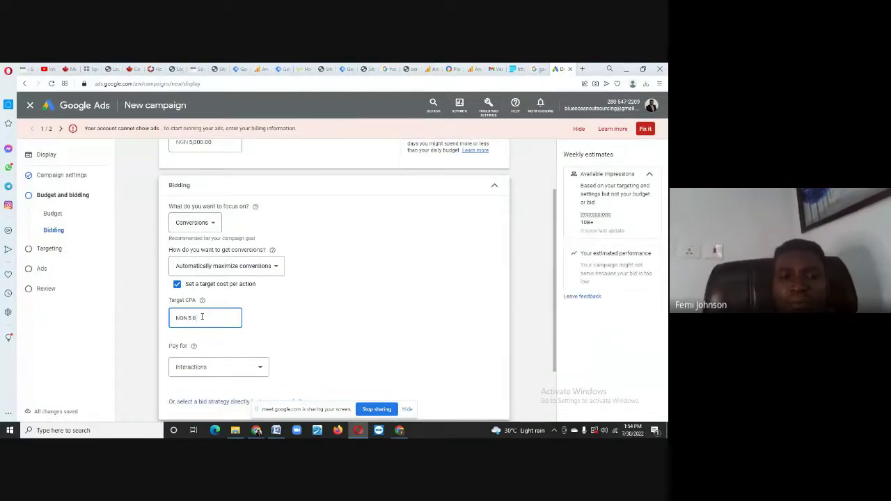
pyautogui.write('0')
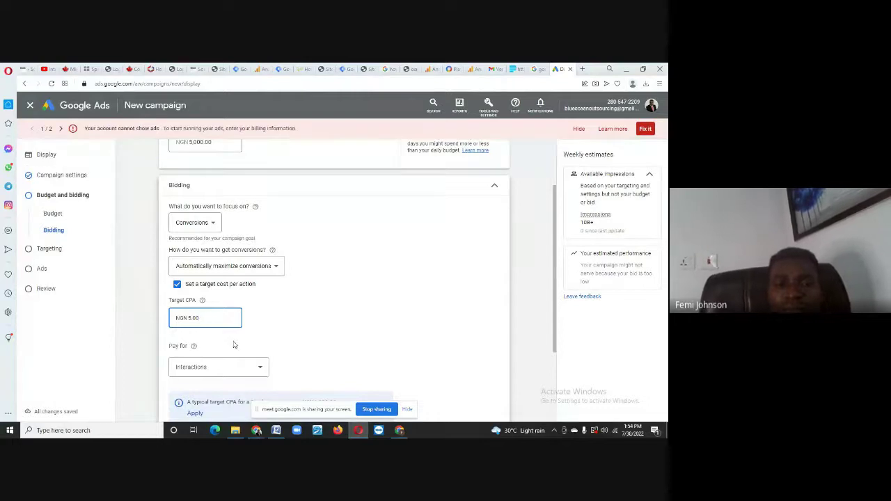
pyautogui.click(266, 348)
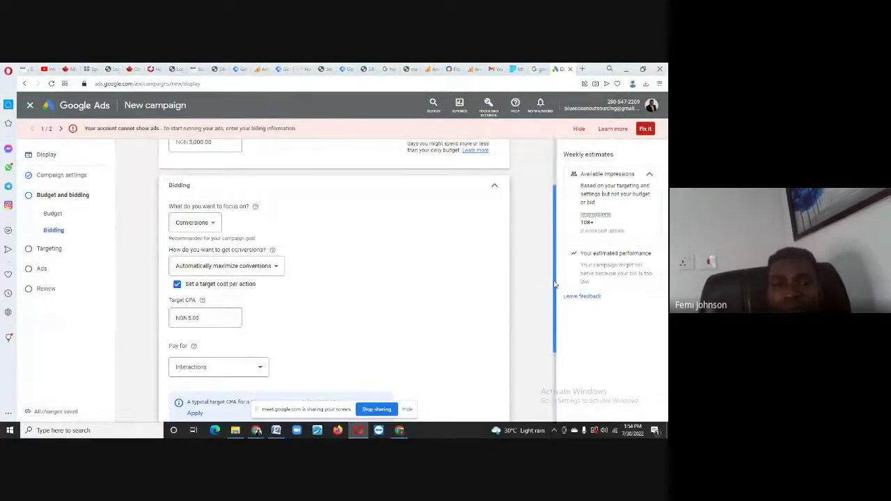
# - Keep Interactions as the Pay for option and continue to the campaign's Targeting settings
pyautogui.moveTo(555, 284); pyautogui.dragTo(571, 332)
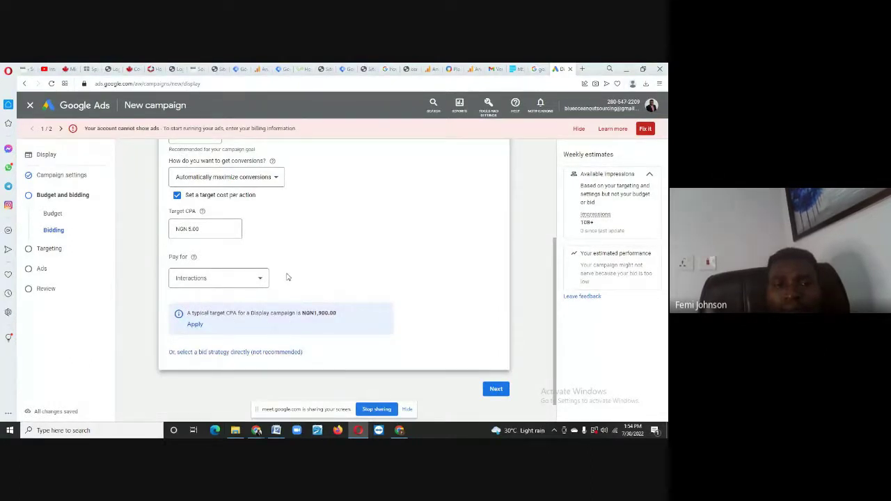
pyautogui.click(262, 281)
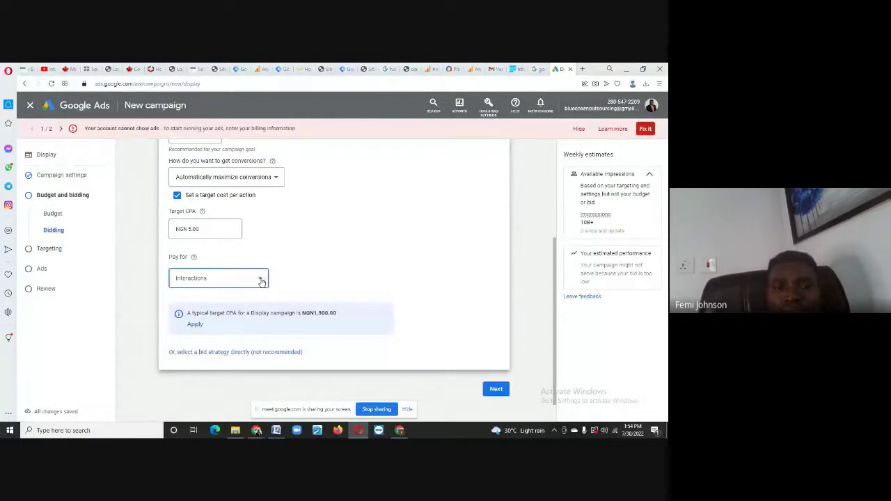
pyautogui.click(246, 307)
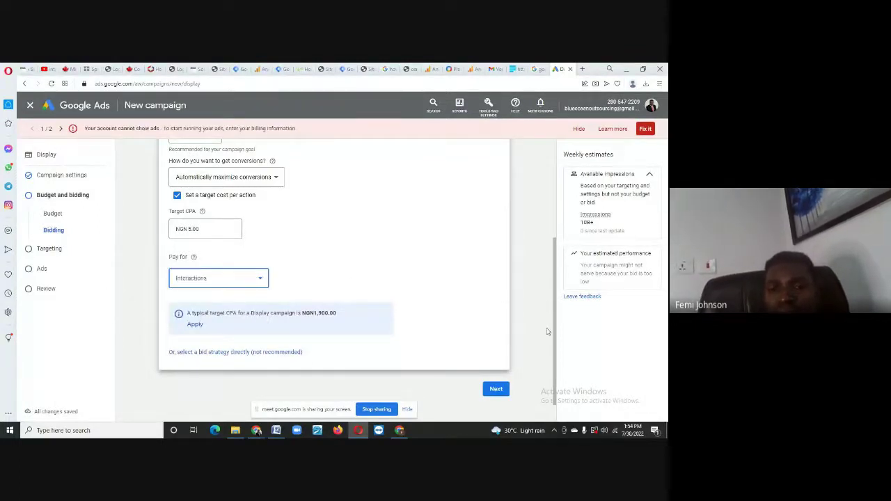
pyautogui.click(496, 390)
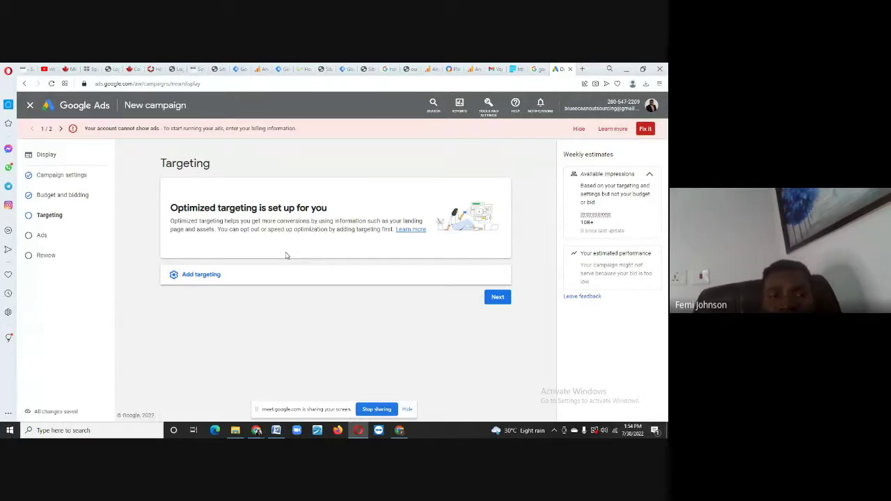
# - Add audience segment targeting and browse the affinity segments under What their interests and habits are
pyautogui.click(206, 279)
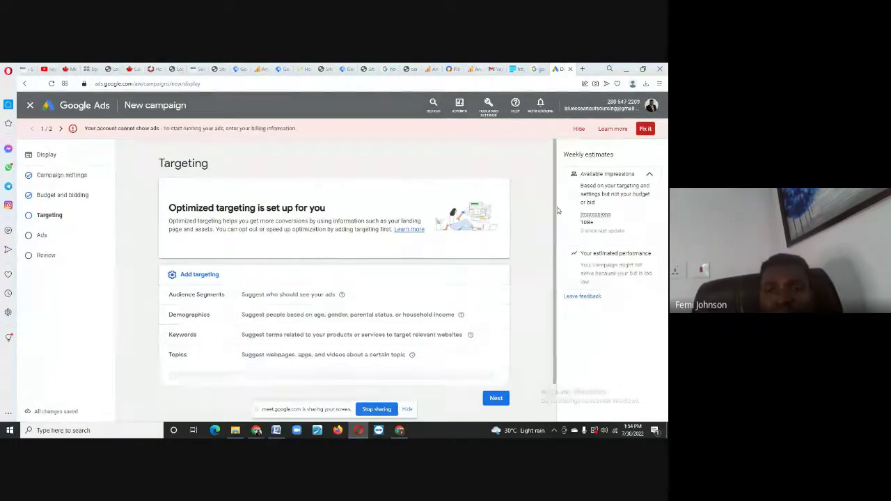
pyautogui.moveTo(556, 214); pyautogui.dragTo(560, 259)
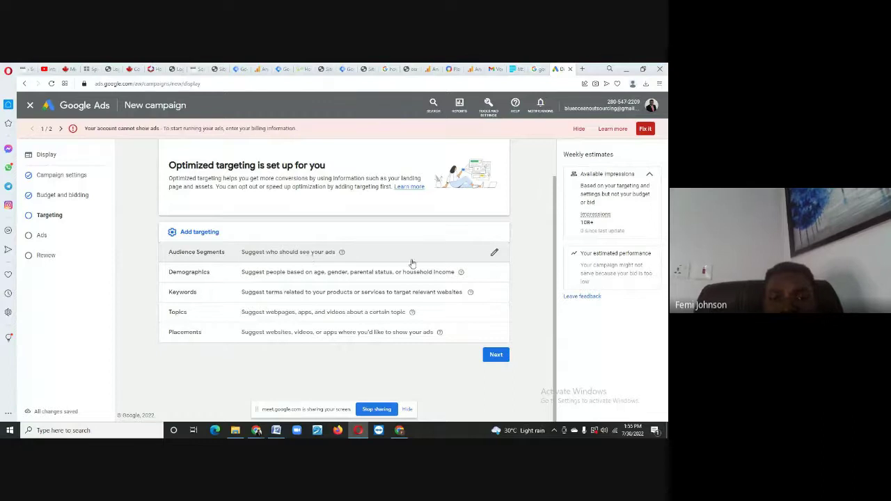
pyautogui.click(494, 255)
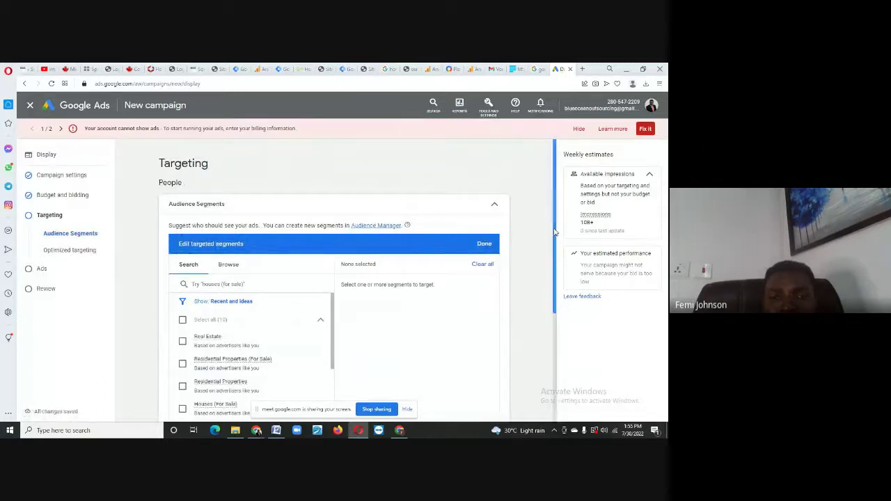
pyautogui.scroll(-1, 568, 264)
pyautogui.scroll(-2, 567, 263)
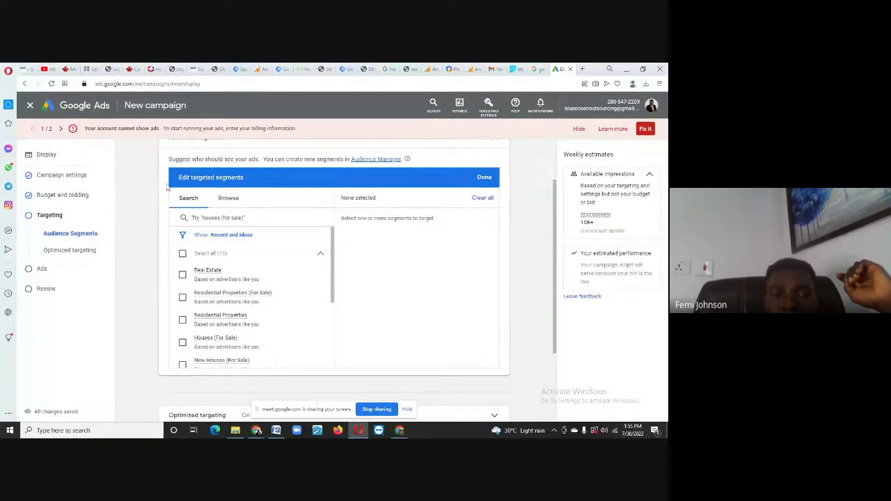
pyautogui.click(229, 199)
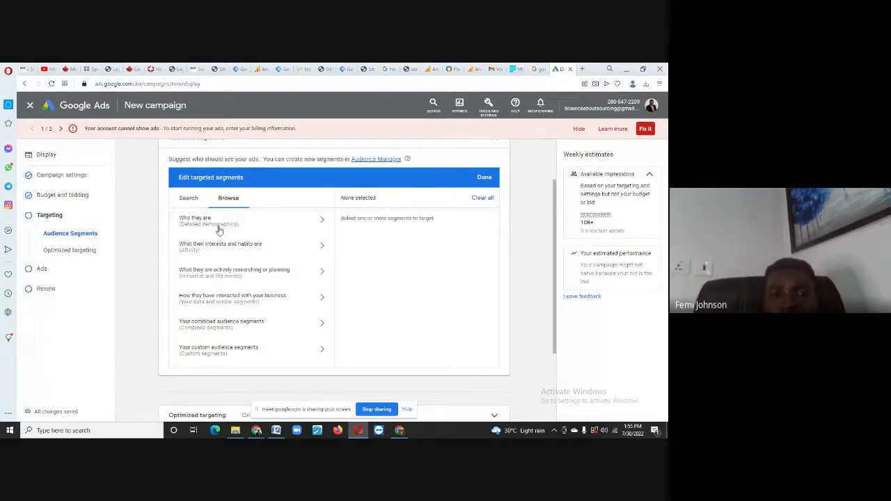
pyautogui.click(253, 245)
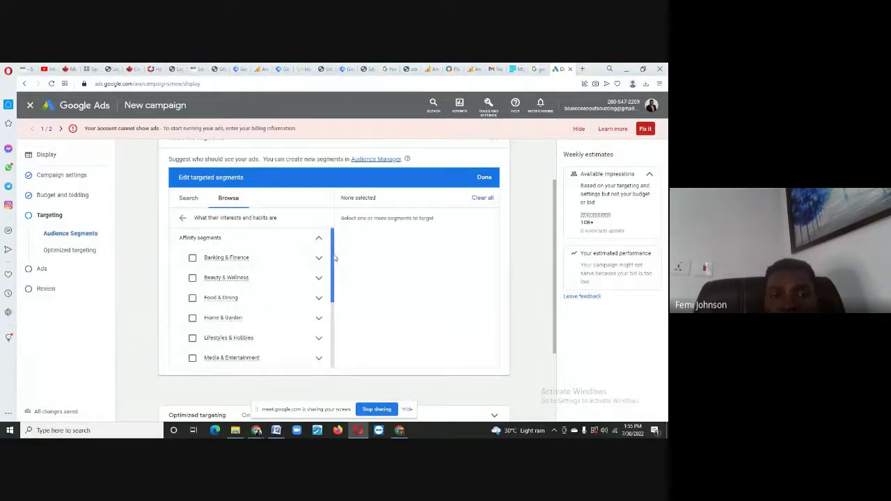
# - Target the affinity segments News & Politics, Media & Entertainment, Technology, and Lifestyles & Hobbies, and finish editing the targeted segments
pyautogui.moveTo(332, 258); pyautogui.dragTo(333, 307)
pyautogui.click(192, 281)
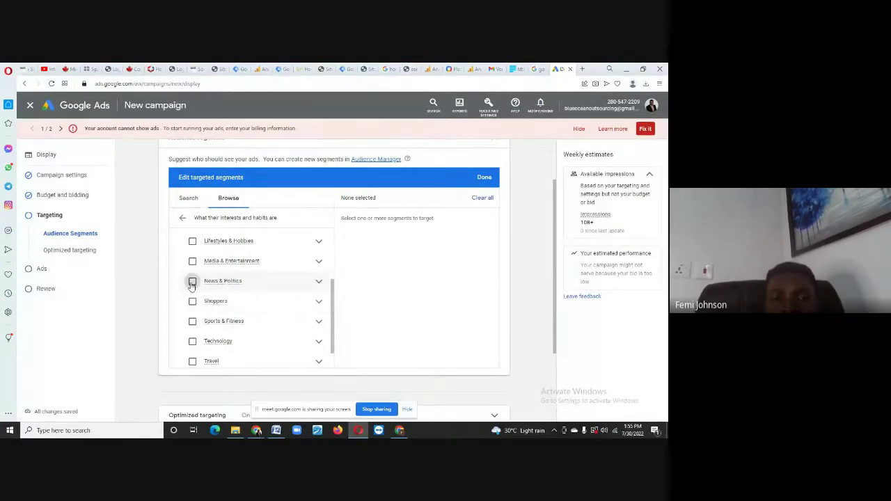
pyautogui.click(193, 261)
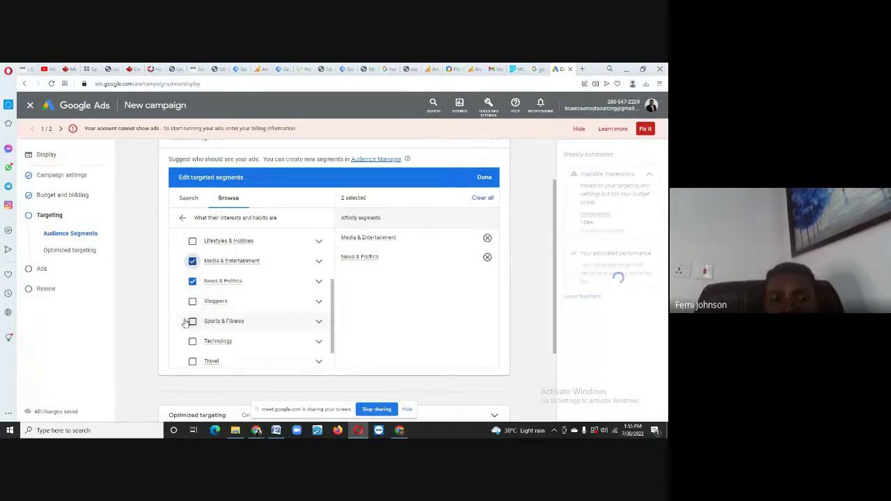
pyautogui.click(193, 341)
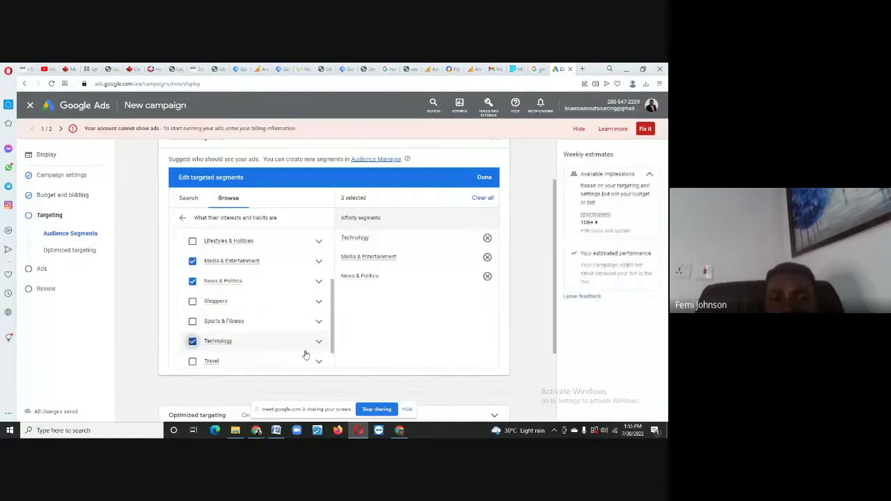
pyautogui.scroll(-1, 333, 328)
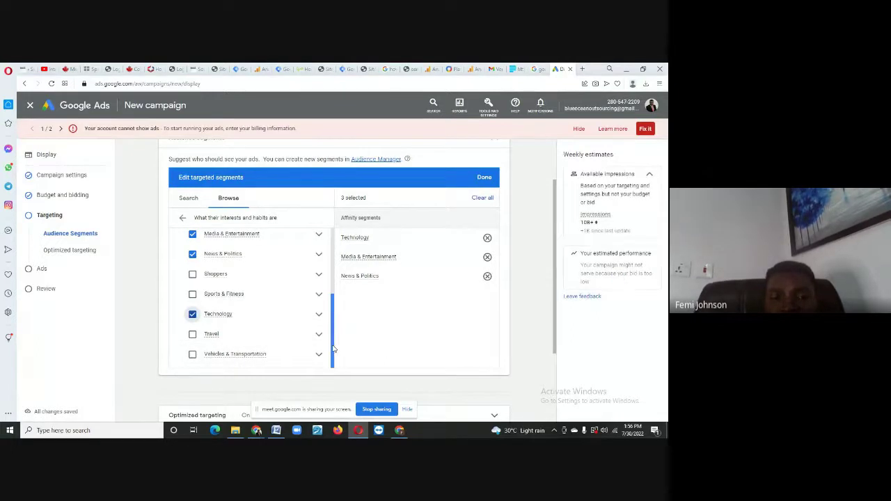
pyautogui.scroll(1, 332, 341)
pyautogui.scroll(3, 333, 340)
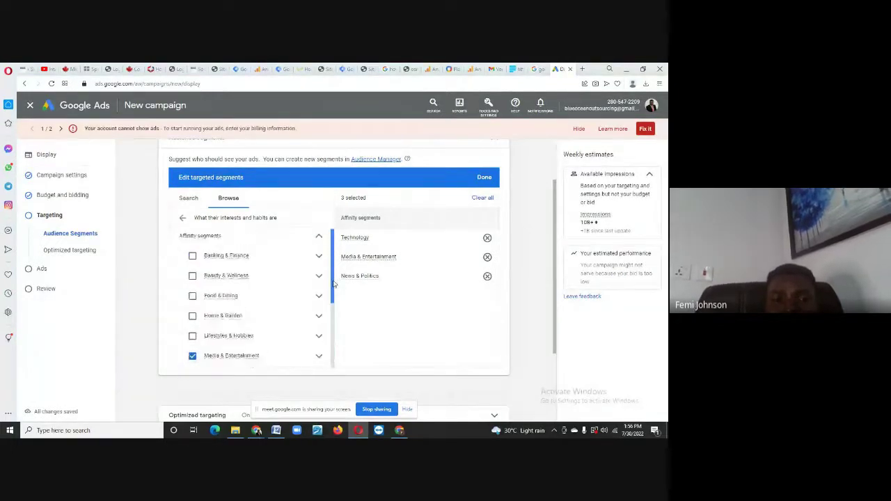
pyautogui.click(193, 338)
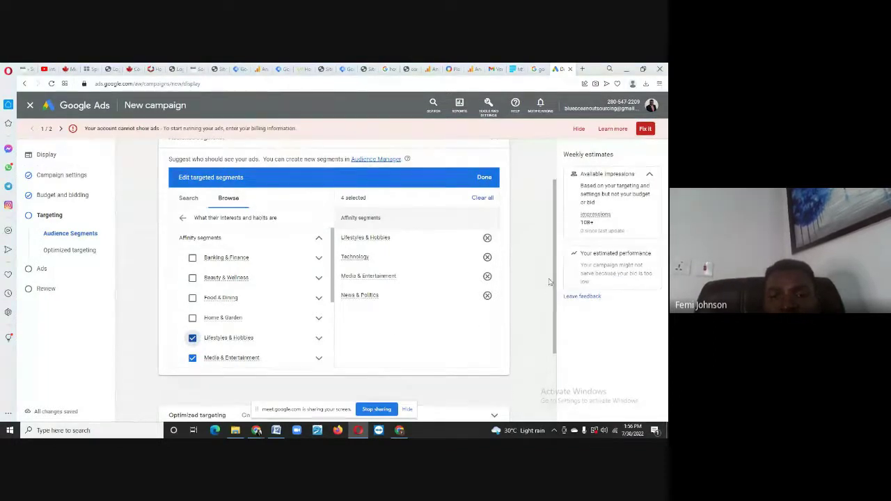
pyautogui.scroll(-1, 557, 327)
pyautogui.scroll(-1, 563, 330)
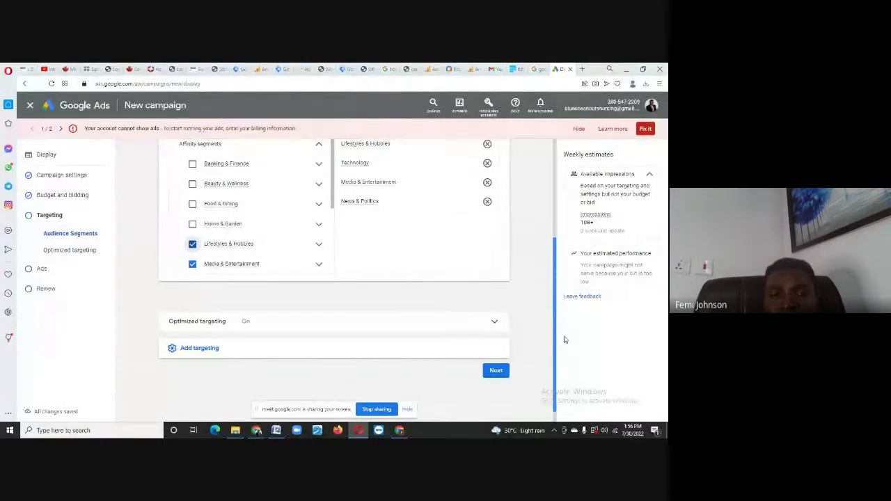
pyautogui.scroll(2, 560, 324)
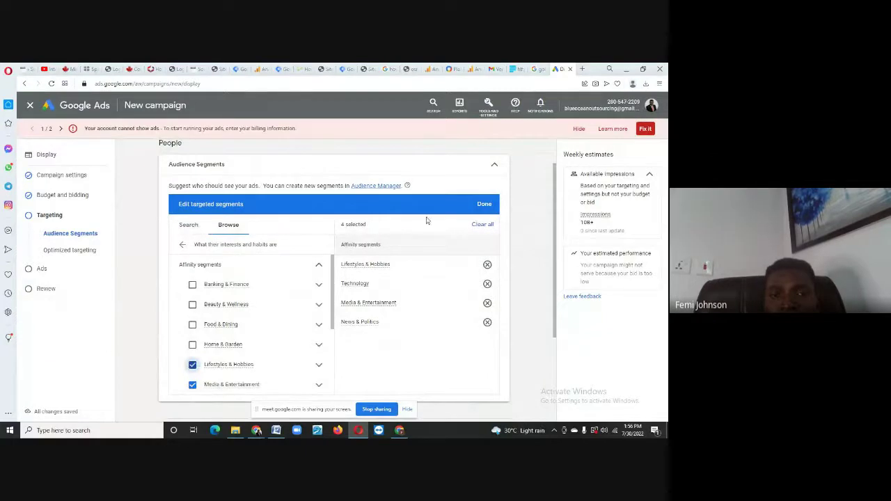
pyautogui.click(486, 204)
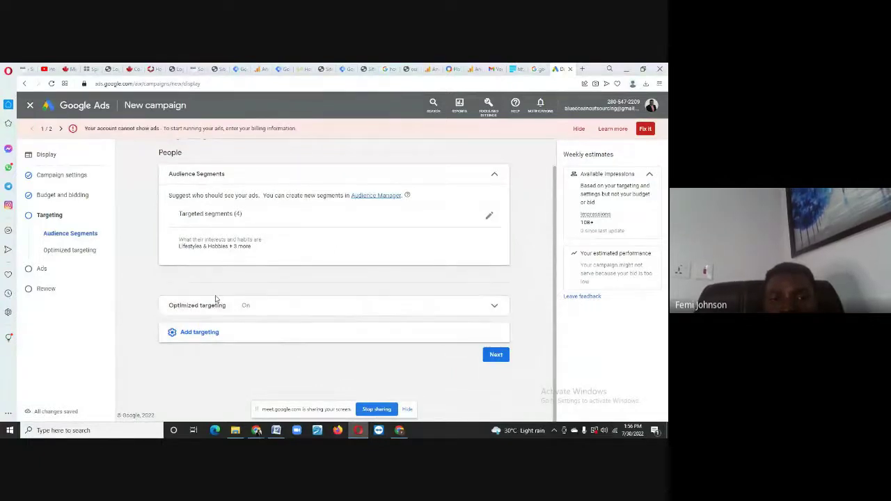
# - Add demographic targeting that excludes the Unknown gender and the ages 18 - 24, 65+ and Unknown, and finish editing the targeted demographics
pyautogui.click(193, 333)
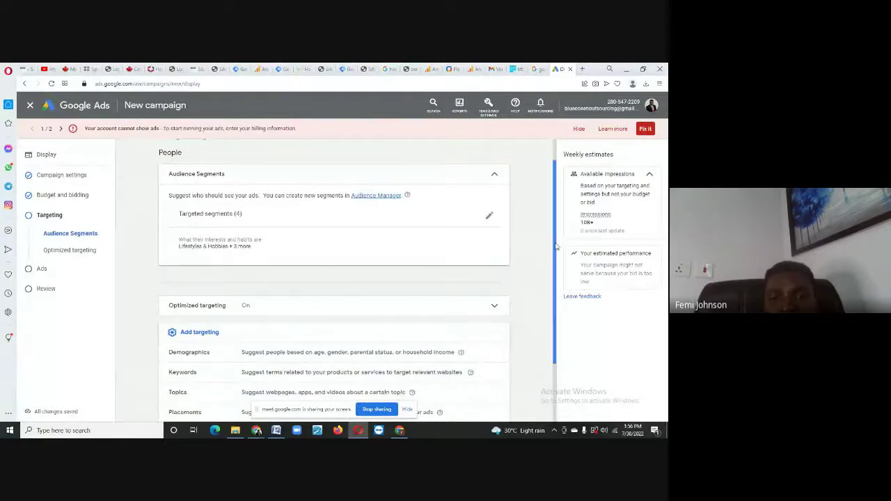
pyautogui.moveTo(557, 247); pyautogui.dragTo(556, 287)
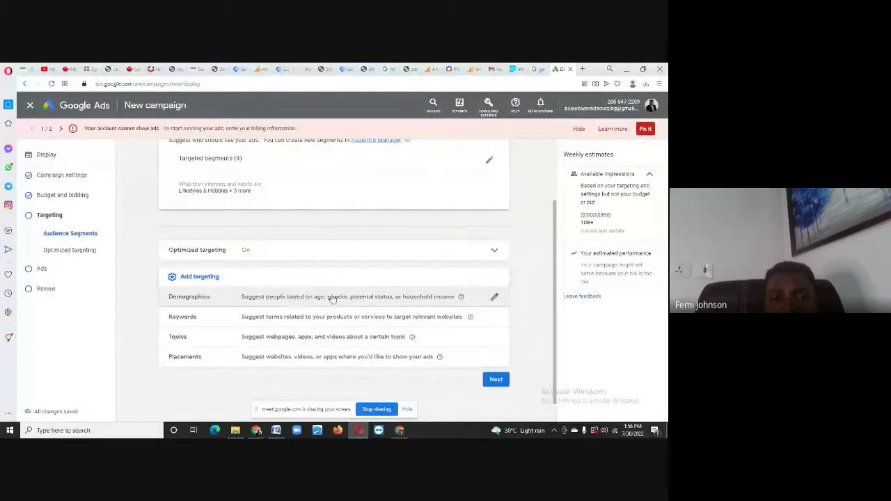
pyautogui.click(495, 299)
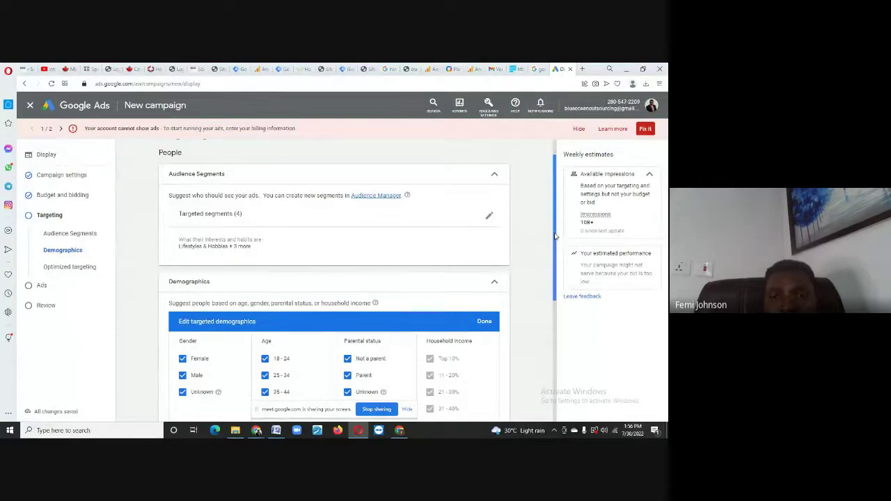
pyautogui.moveTo(555, 240); pyautogui.dragTo(563, 291)
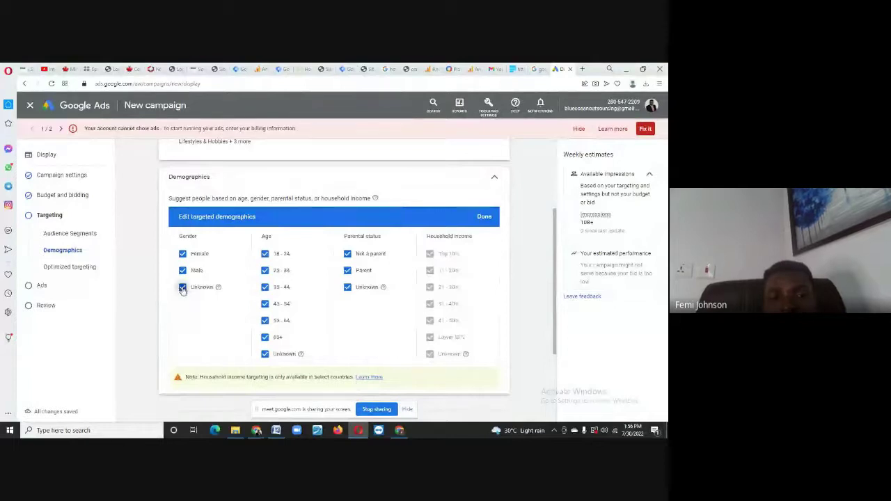
pyautogui.click(183, 288)
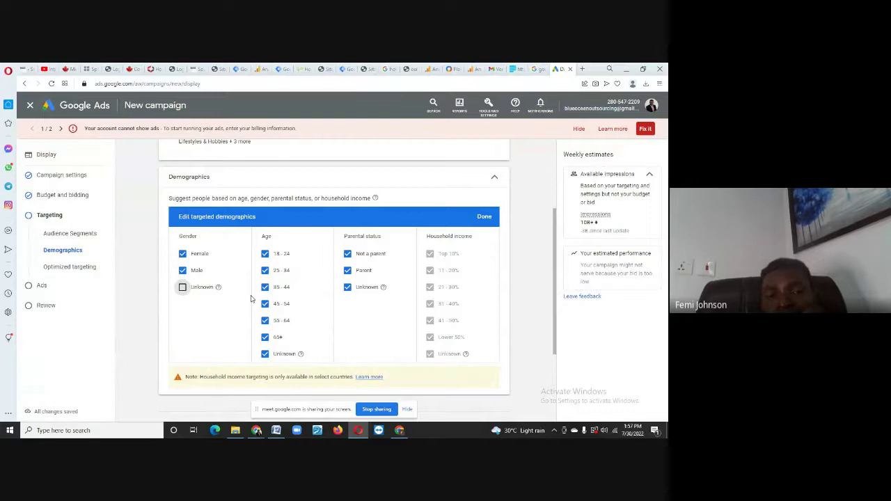
pyautogui.click(265, 255)
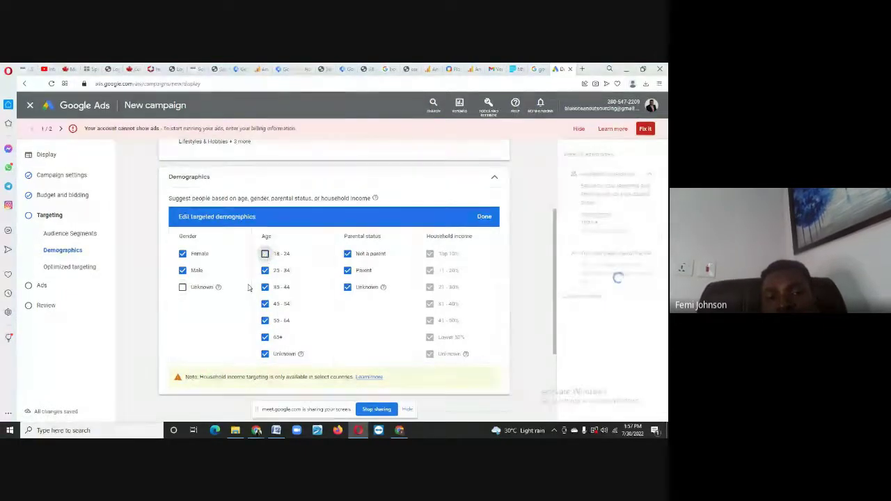
pyautogui.click(265, 339)
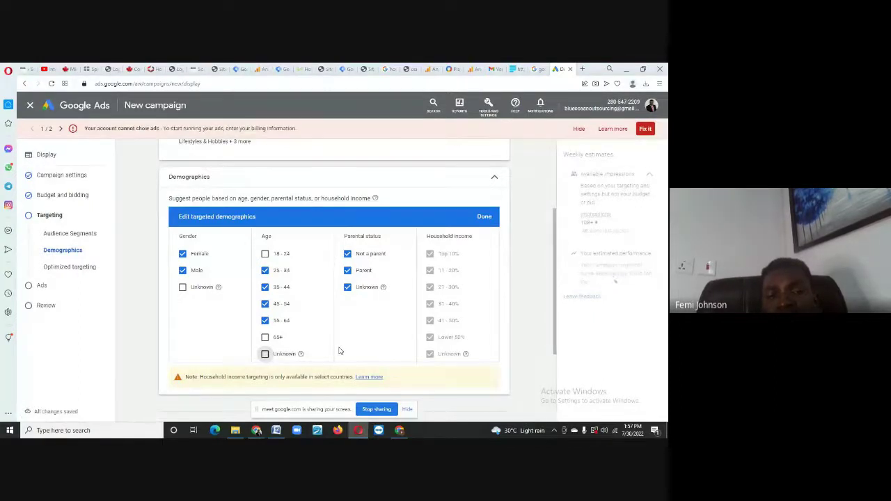
pyautogui.click(484, 217)
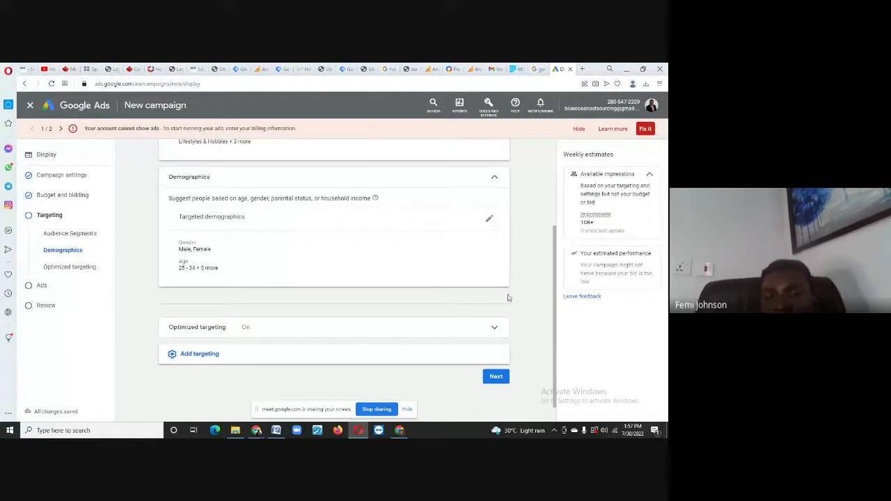
# - Add keyword targeting to the campaign and bring up the targeted keywords editor with its keyword ideas
pyautogui.click(200, 354)
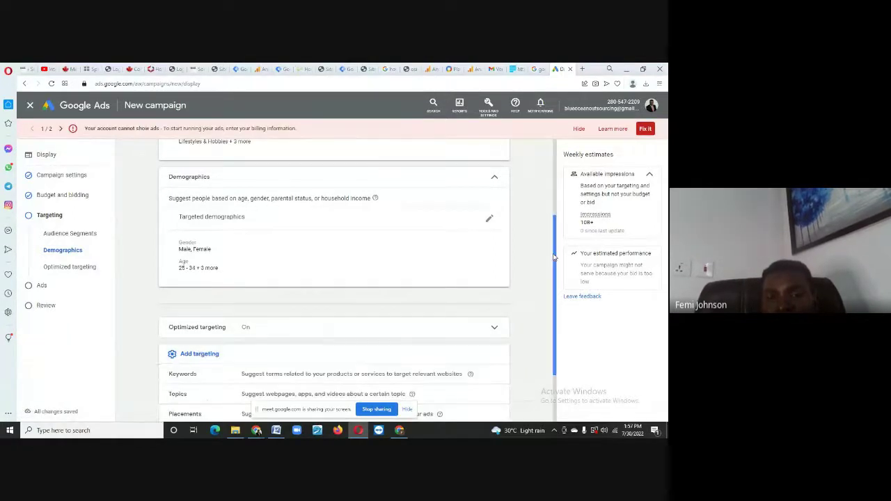
pyautogui.scroll(-1, 564, 287)
pyautogui.scroll(-1, 564, 287)
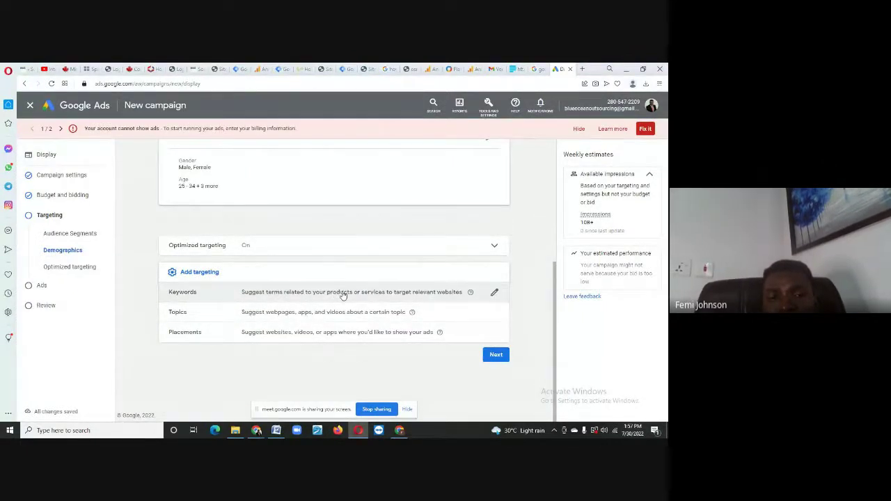
pyautogui.click(495, 294)
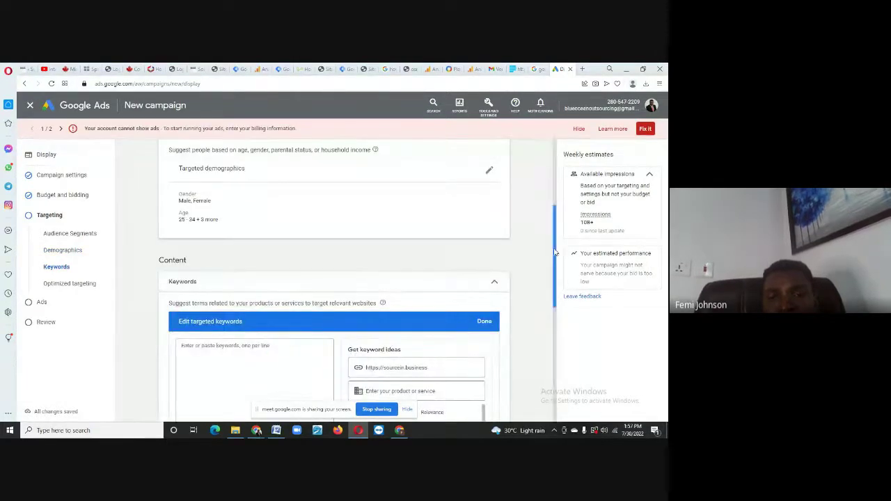
pyautogui.moveTo(555, 255); pyautogui.dragTo(565, 305)
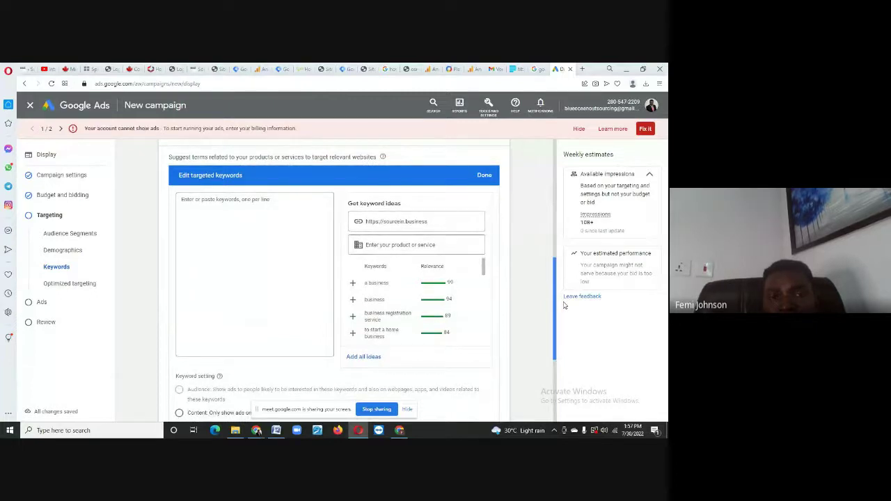
# - Try "Hotels in Abuja," as a targeted keyword and clear the keyword list again
pyautogui.click(196, 206)
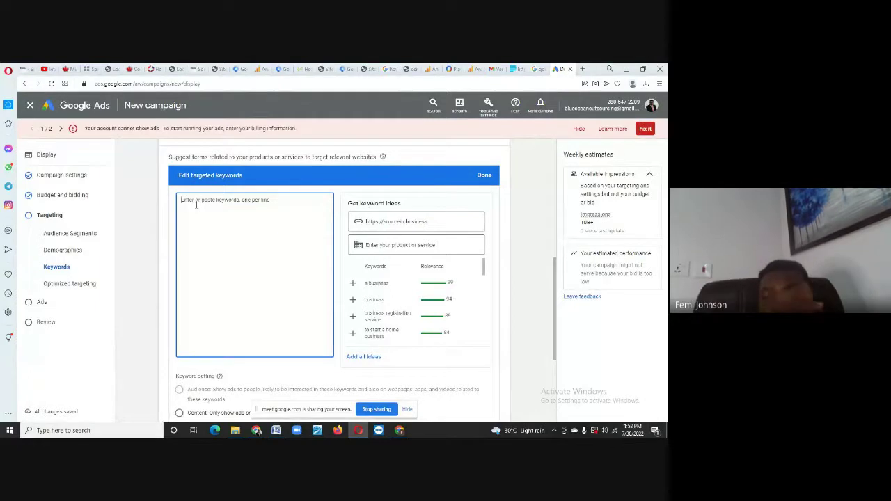
pyautogui.write('Hotel')
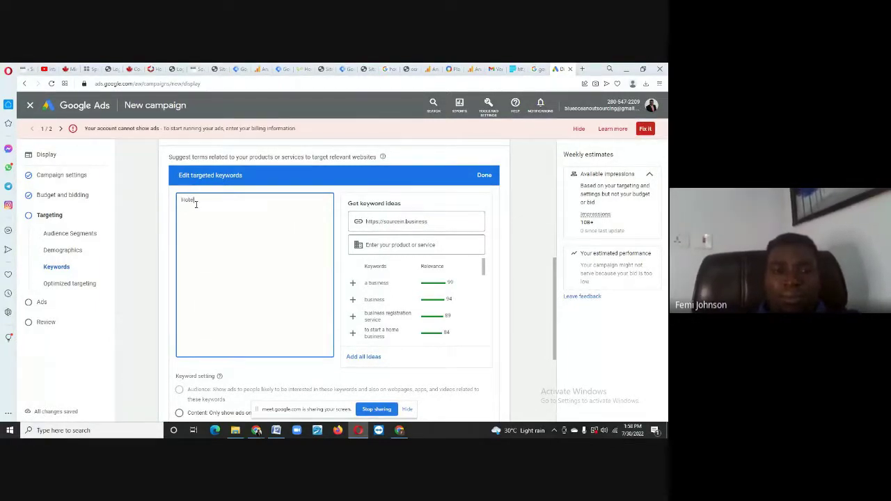
pyautogui.write('s in')
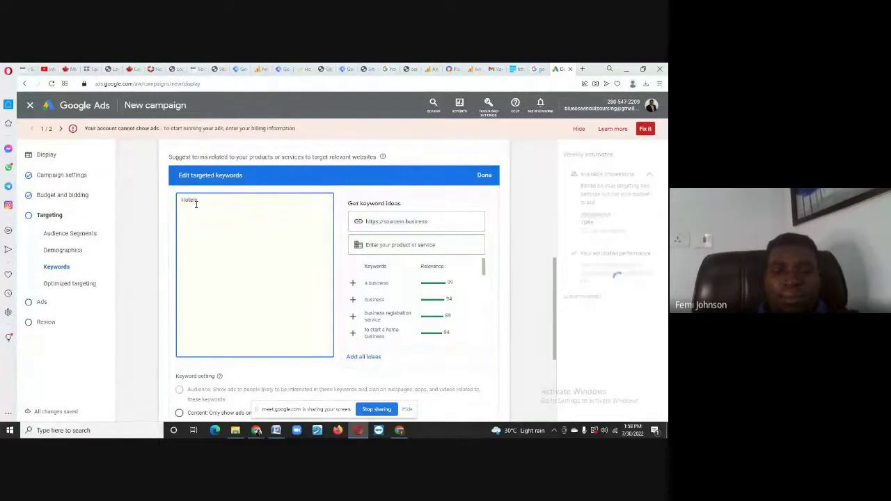
pyautogui.write(' Abuja')
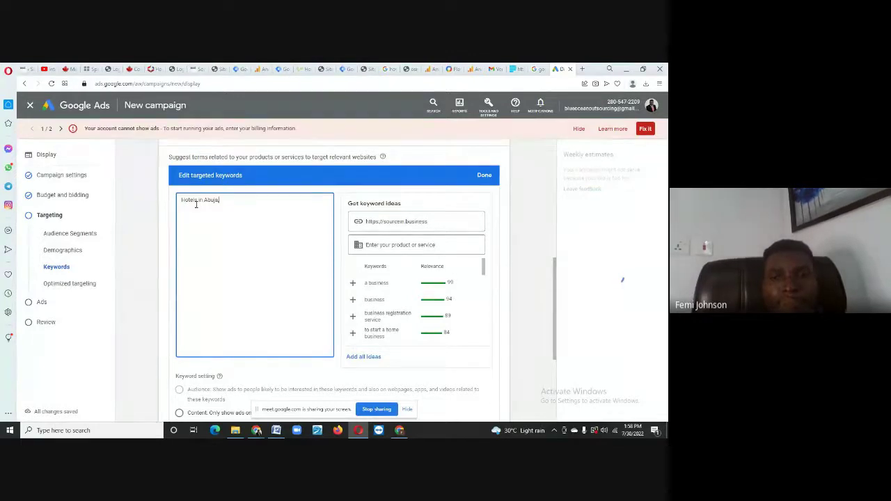
pyautogui.write(',')
pyautogui.write(',')
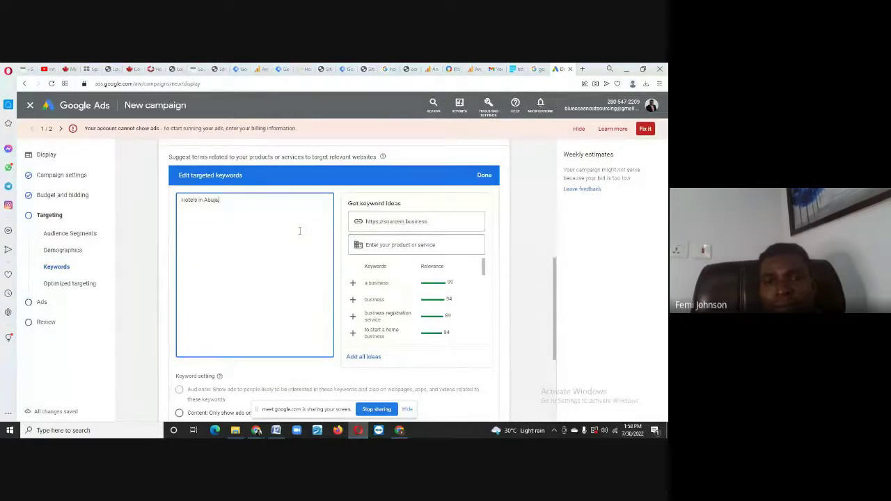
pyautogui.hotkey('ctrl', 'a')
pyautogui.press('BackSpace')
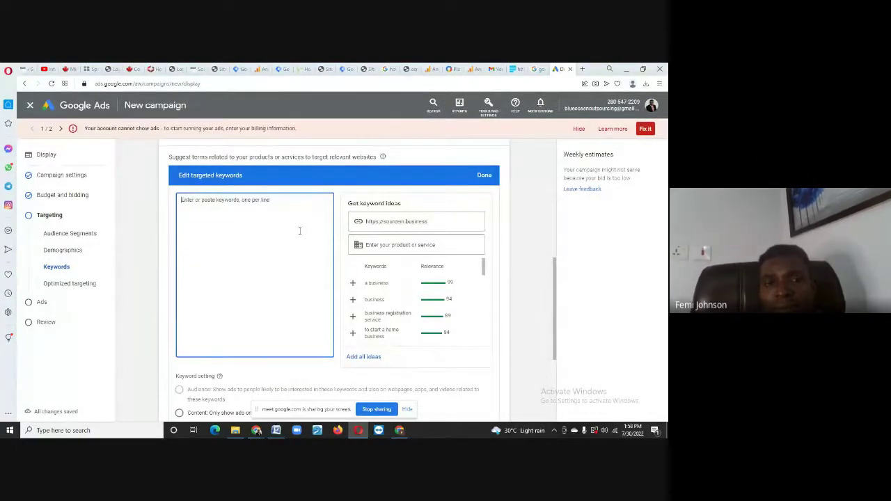
# - Look up keyword ideas for the product or service "Hotel in Abuja" and clear that entry again
pyautogui.click(381, 245)
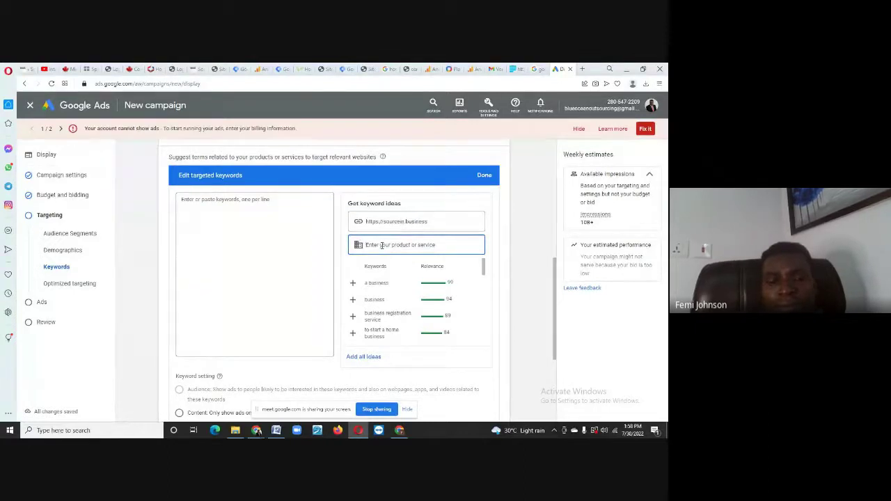
pyautogui.write('Ho')
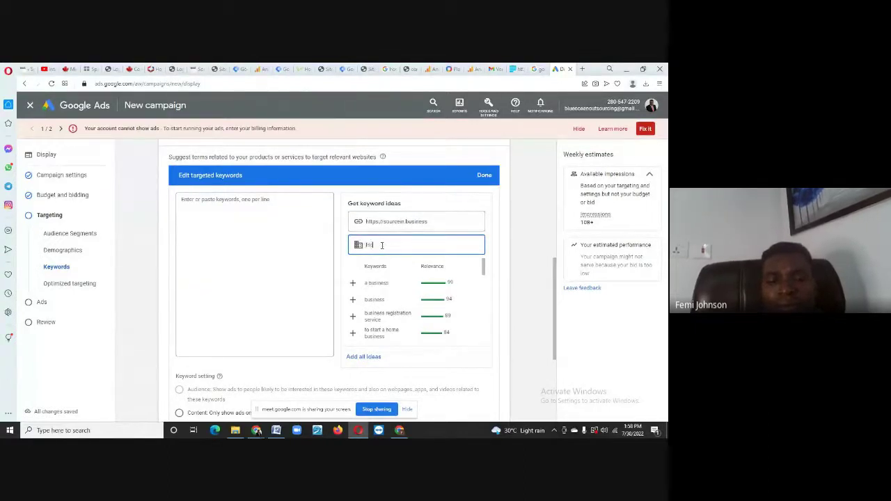
pyautogui.write('tel')
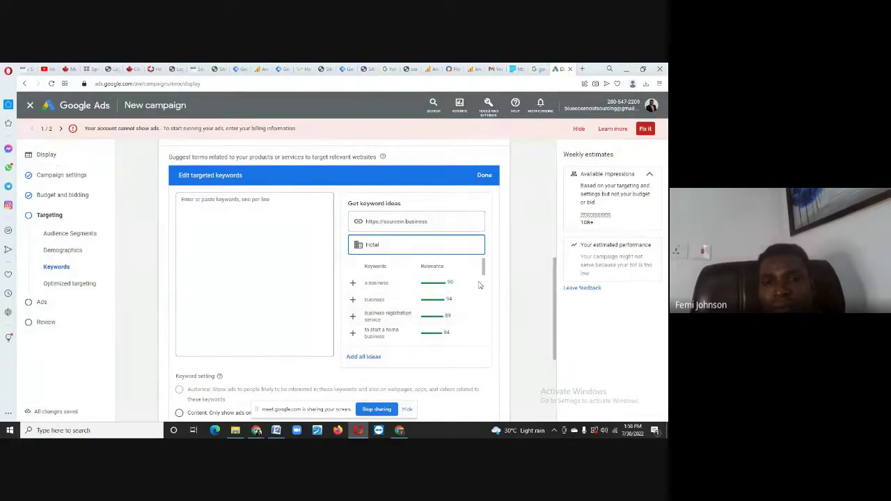
pyautogui.moveTo(485, 272); pyautogui.dragTo(475, 248)
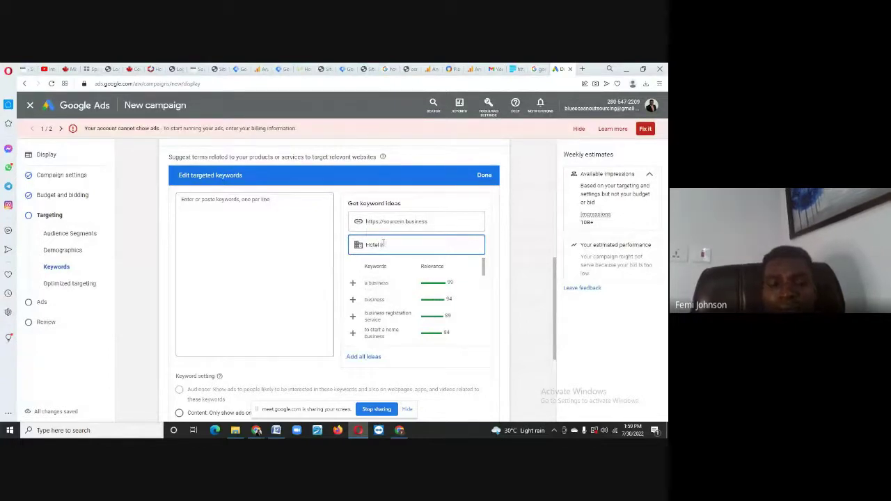
pyautogui.write('uja')
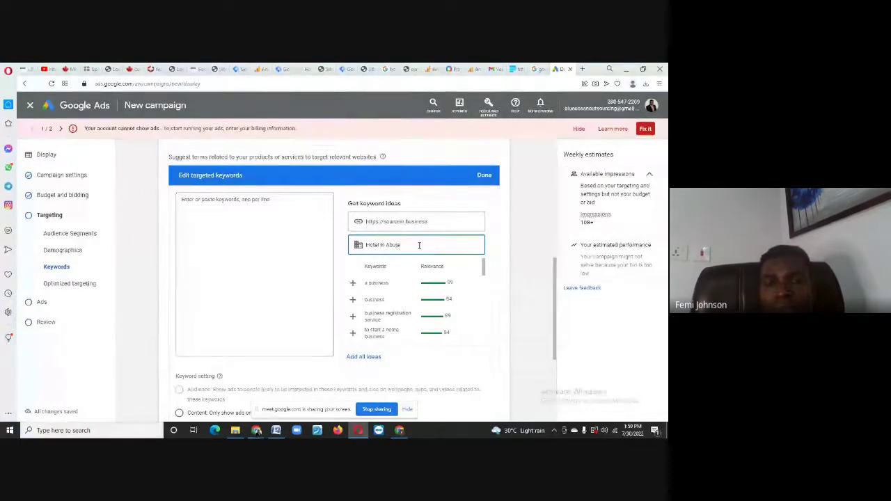
pyautogui.press('Return')
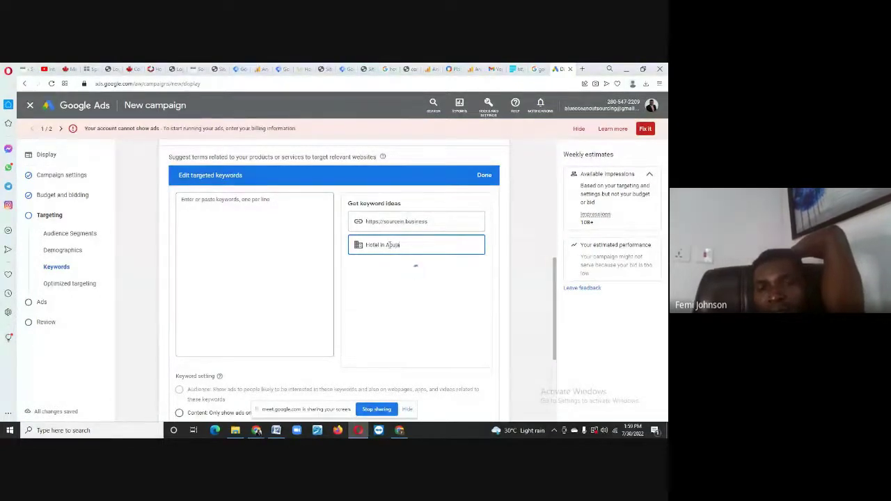
pyautogui.press('BackSpace')
pyautogui.press('BackSpace')
pyautogui.press('BackSpace')
pyautogui.press('BackSpace')
pyautogui.press('BackSpace')
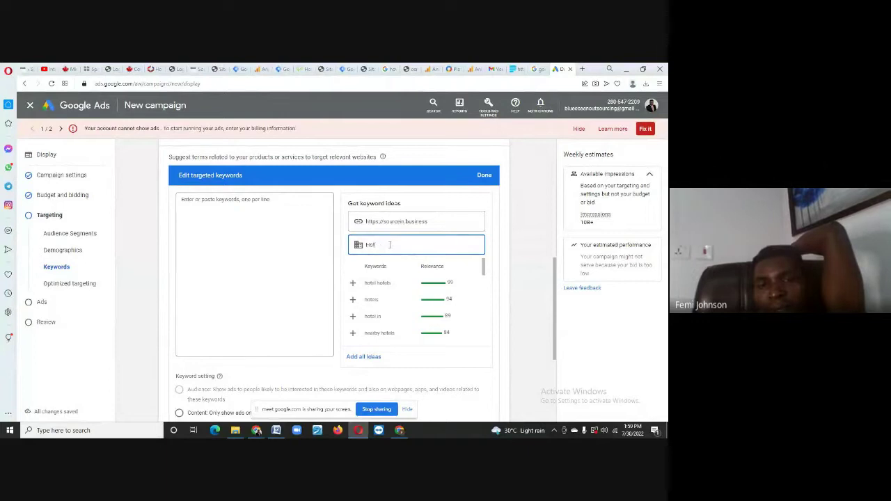
pyautogui.press('BackSpace')
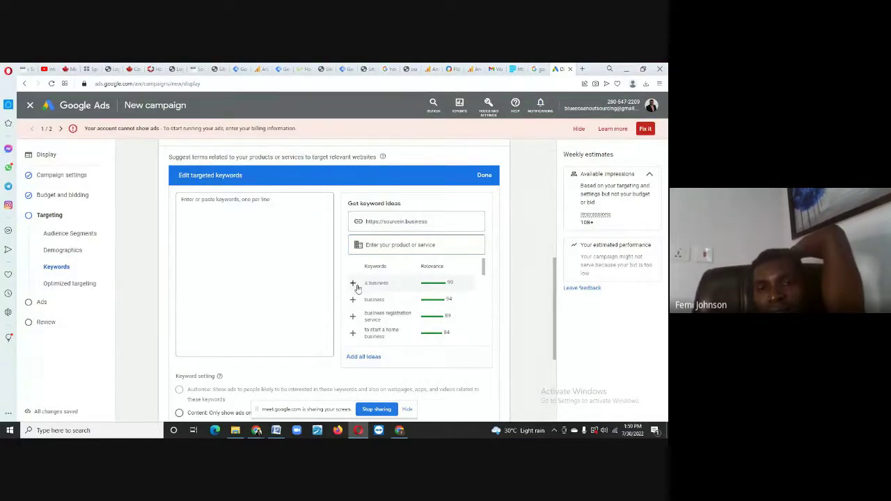
# - Try the suggested keyword "a business" and remove it from the targeted keywords
pyautogui.click(353, 284)
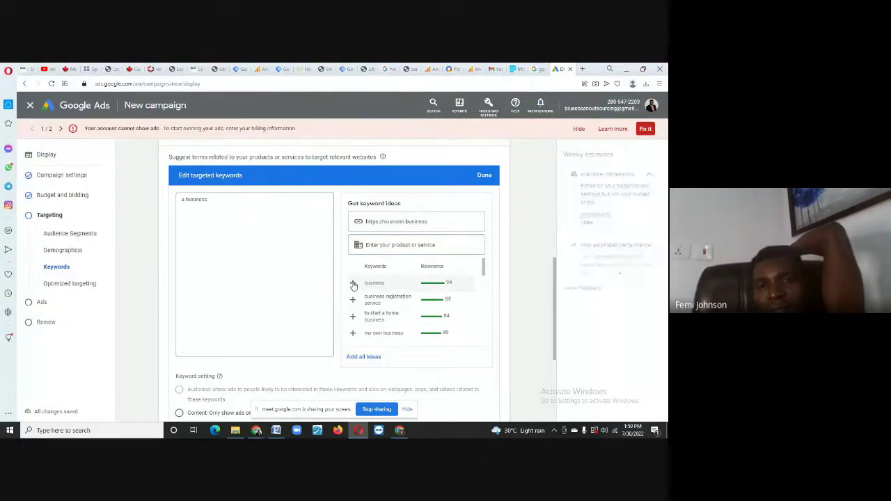
pyautogui.click(213, 201)
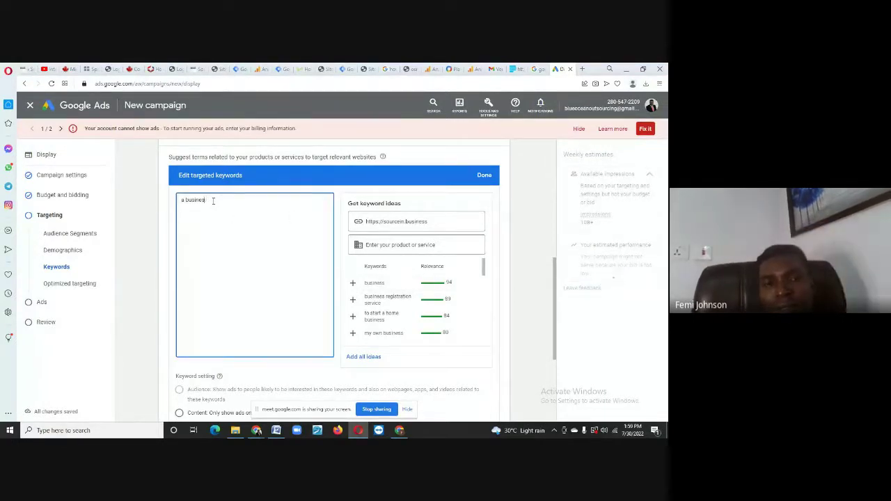
pyautogui.hotkey('ctrl', 'a')
pyautogui.press('BackSpace')
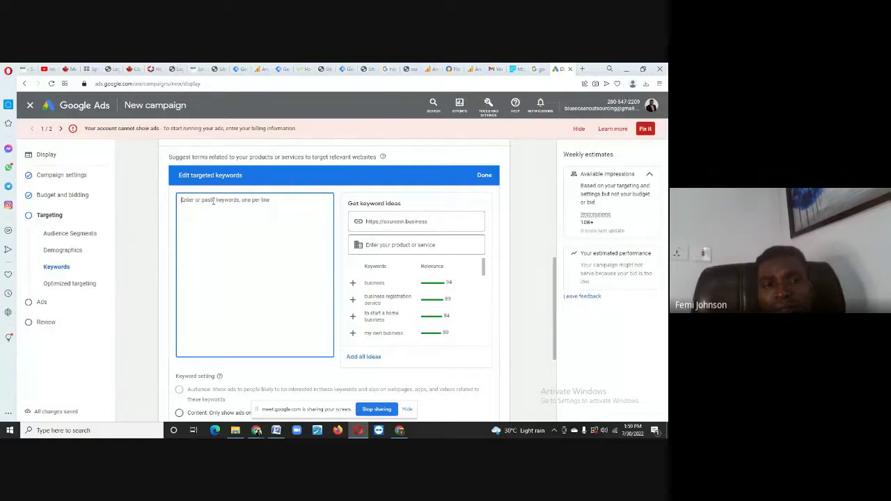
# - Enter "Hotels in Abuja" and "Affordable Hotels in Abuja" as targeted keywords, one per line
pyautogui.write('H')
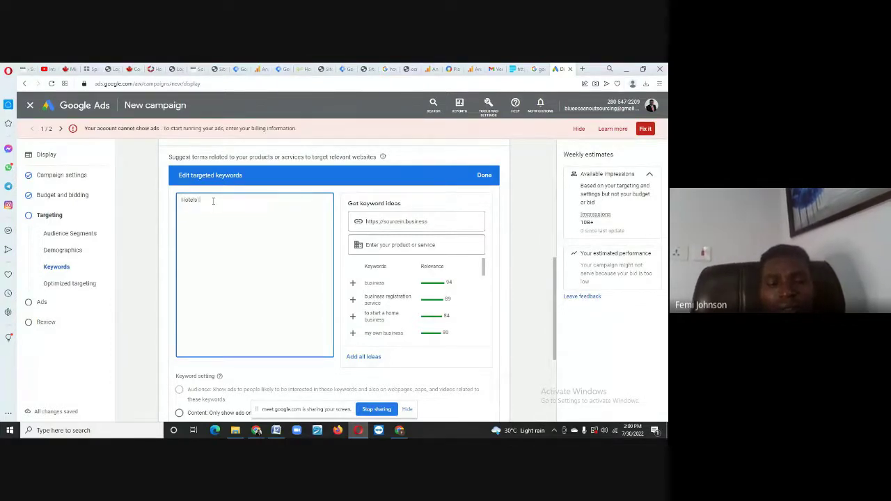
pyautogui.write('otels in Abuja')
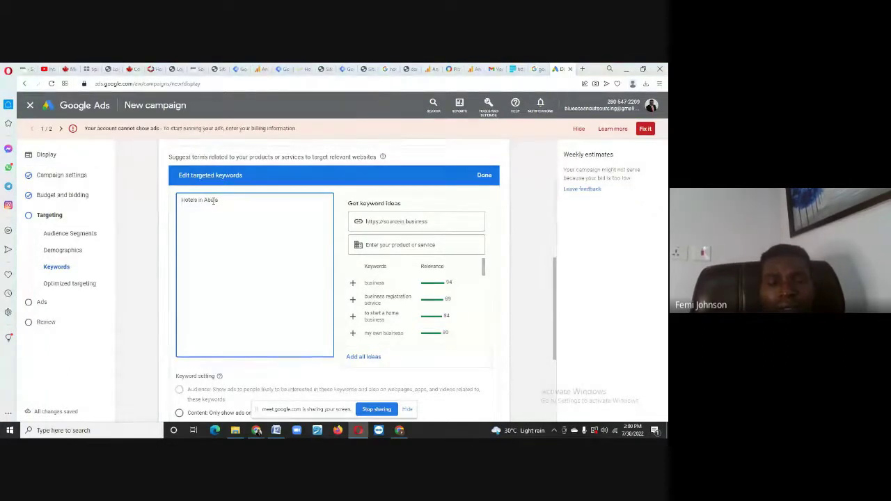
pyautogui.press('Return')
pyautogui.write('Al')
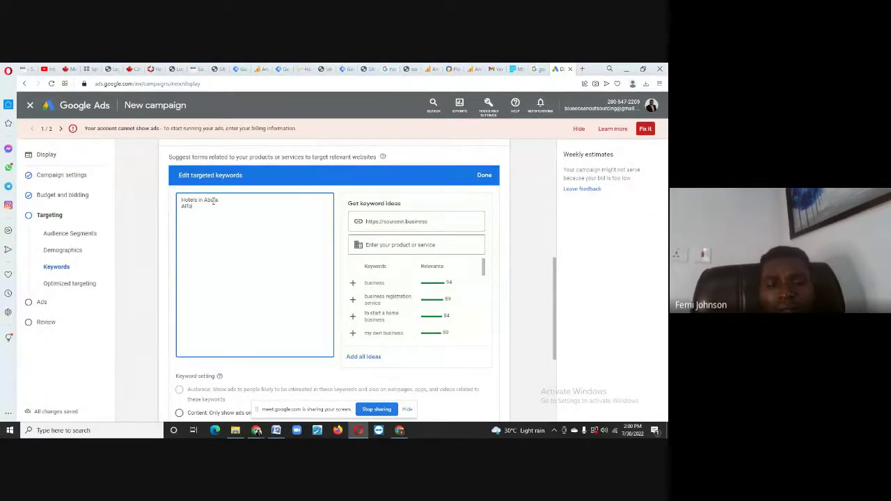
pyautogui.write('fordable H')
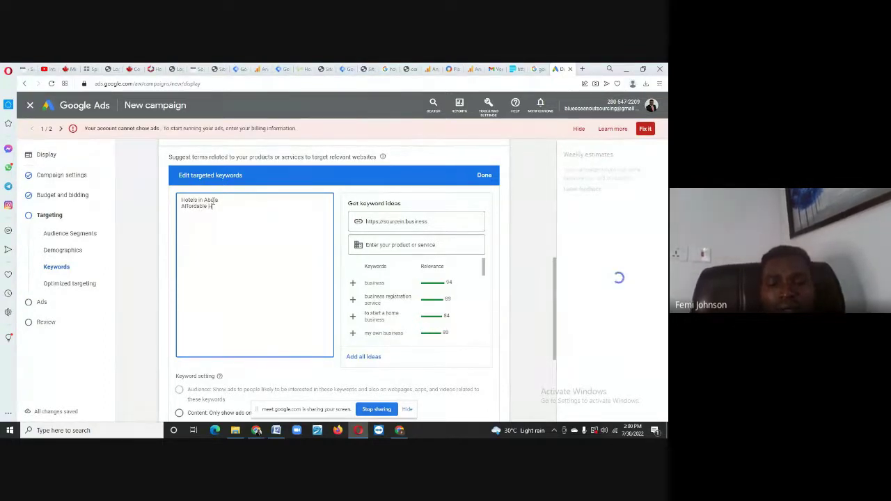
pyautogui.write('otels i')
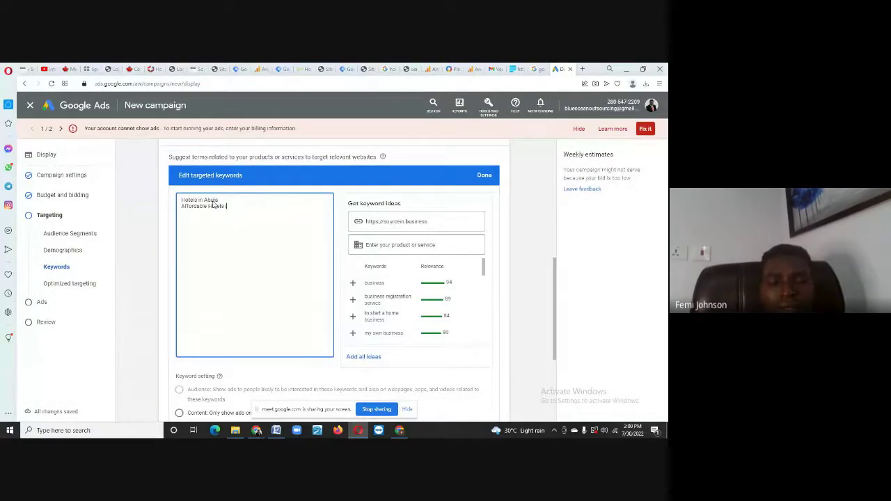
pyautogui.write('n Abu')
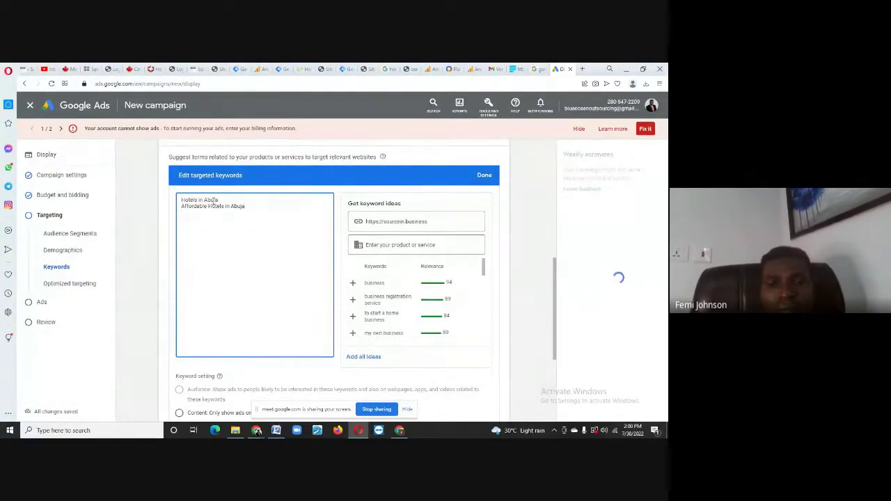
# - Add "Hotels around Garki" on a new line of the targeted keywords
pyautogui.write('ja')
pyautogui.press('Return')
pyautogui.write('H')
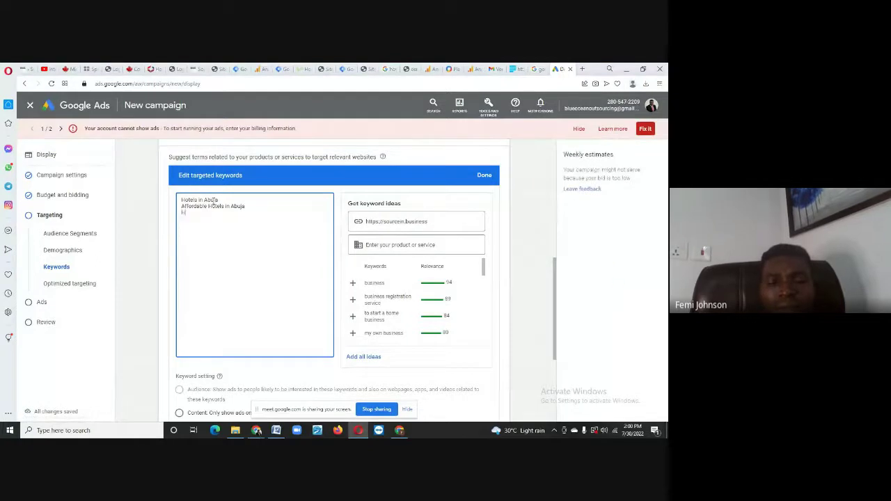
pyautogui.write('ote')
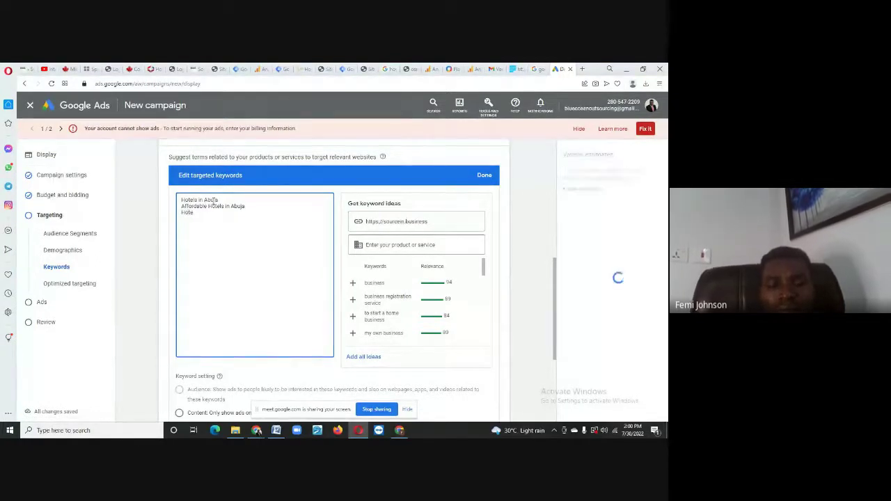
pyautogui.write('ls')
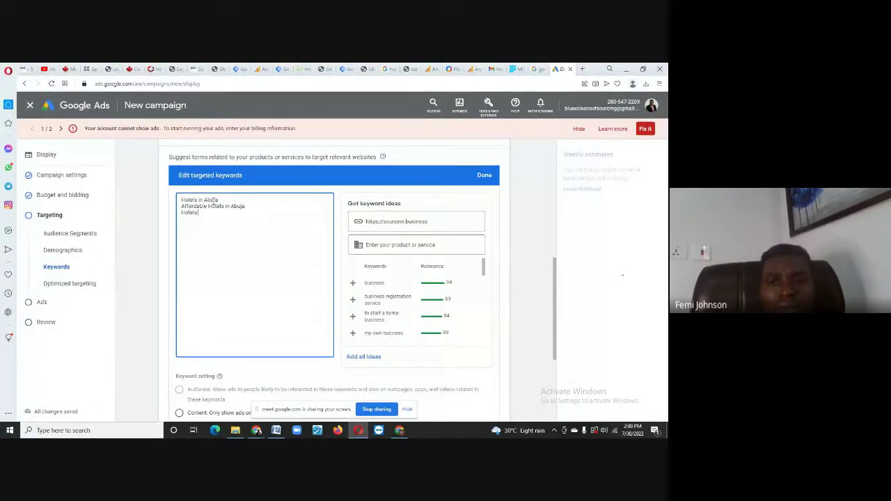
pyautogui.write(' arou')
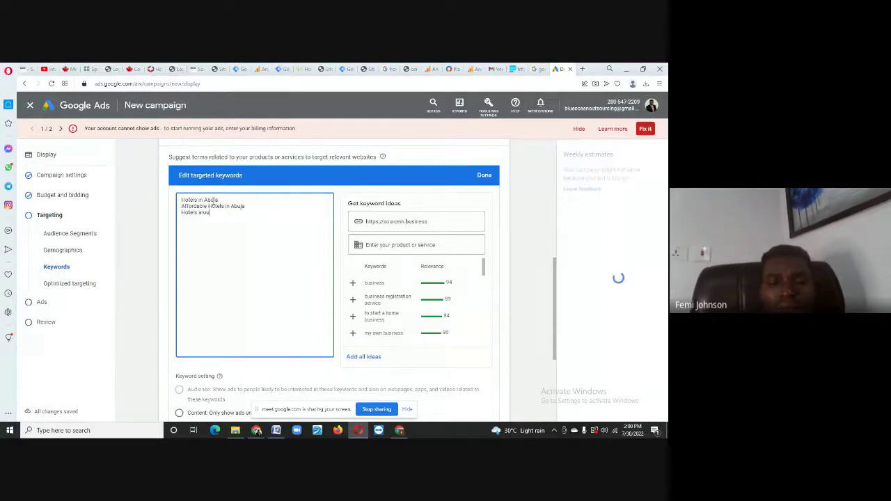
pyautogui.write('nd Gark')
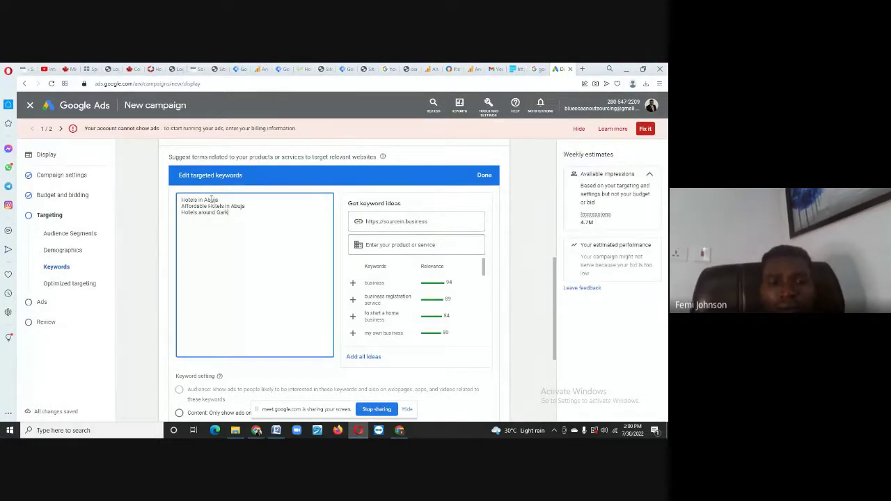
pyautogui.write('i')
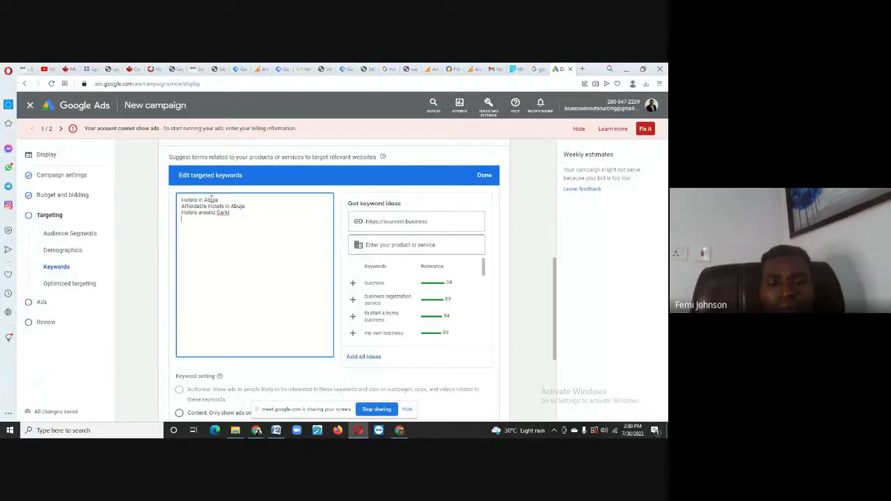
# - Add "4 Stars Hotels in Abuja" and "Sheraton Hotel" to the targeted keywords, one per line
pyautogui.write('4 Star')
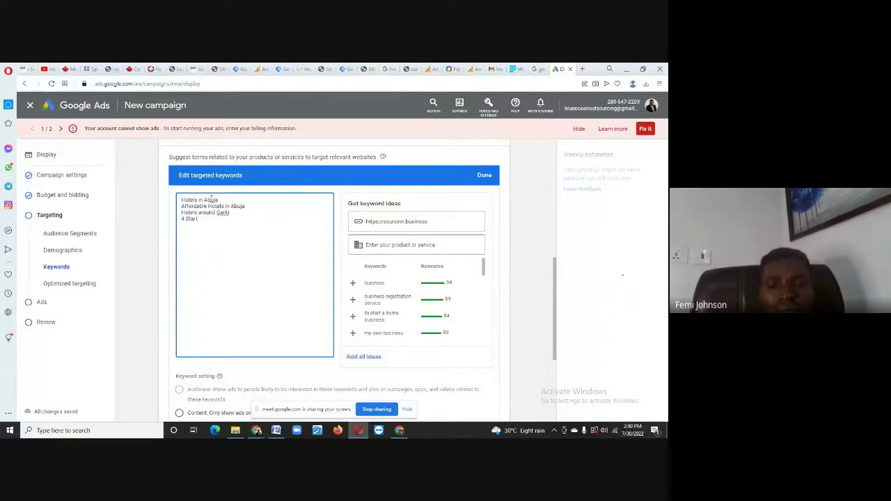
pyautogui.write('s Ho')
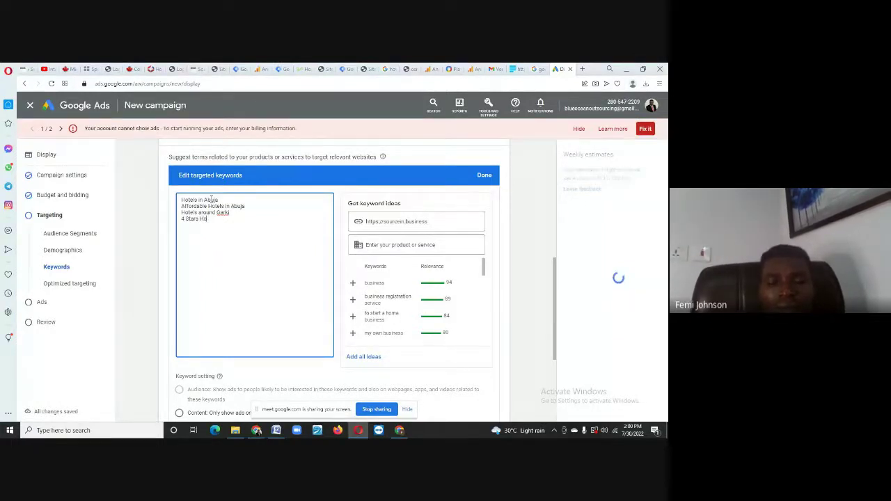
pyautogui.write('tels')
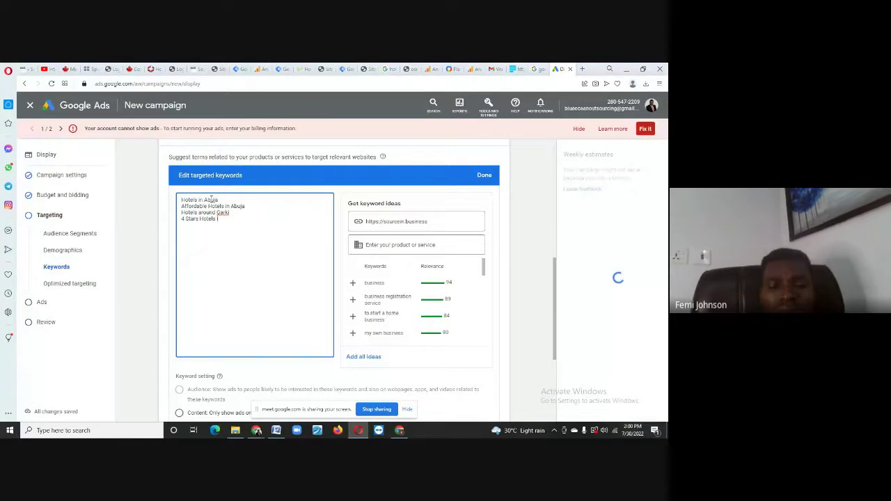
pyautogui.write(' in Abuja')
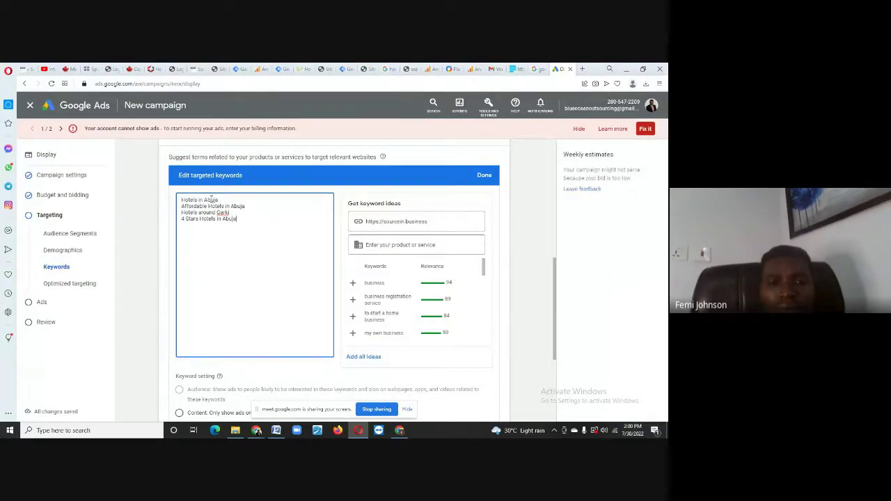
pyautogui.press('Return')
pyautogui.write('Sh')
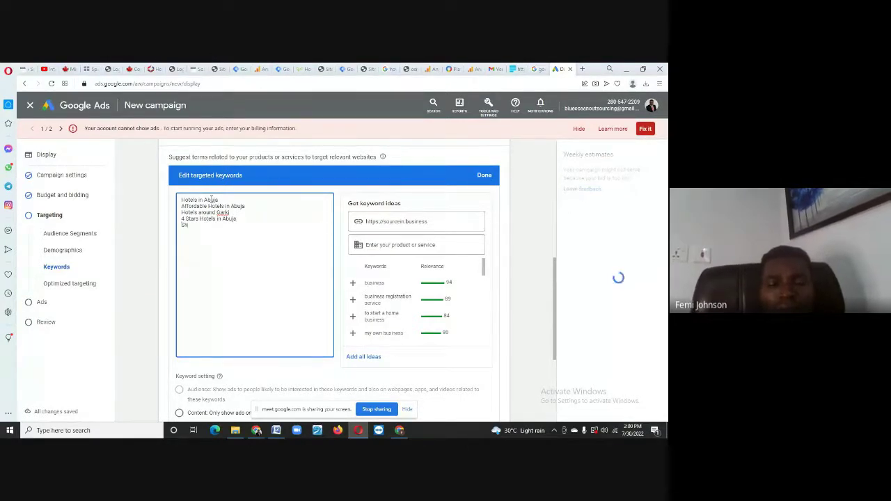
pyautogui.write('eraton')
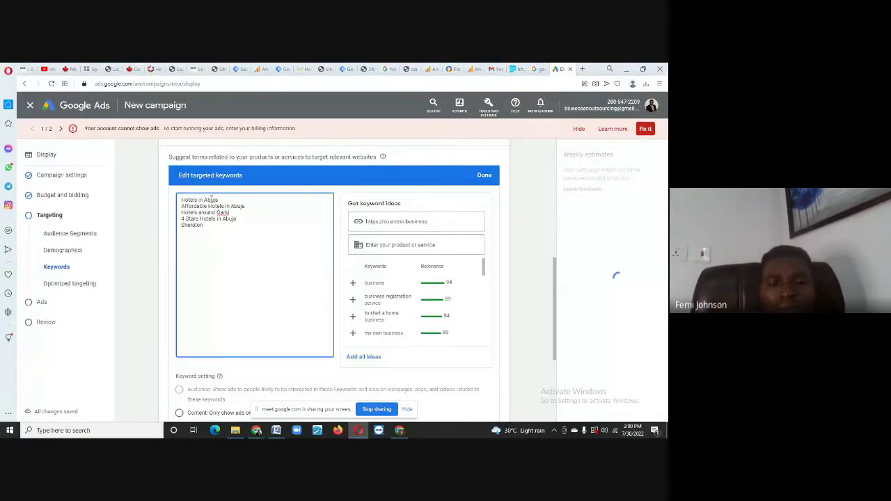
pyautogui.write(' Hotel')
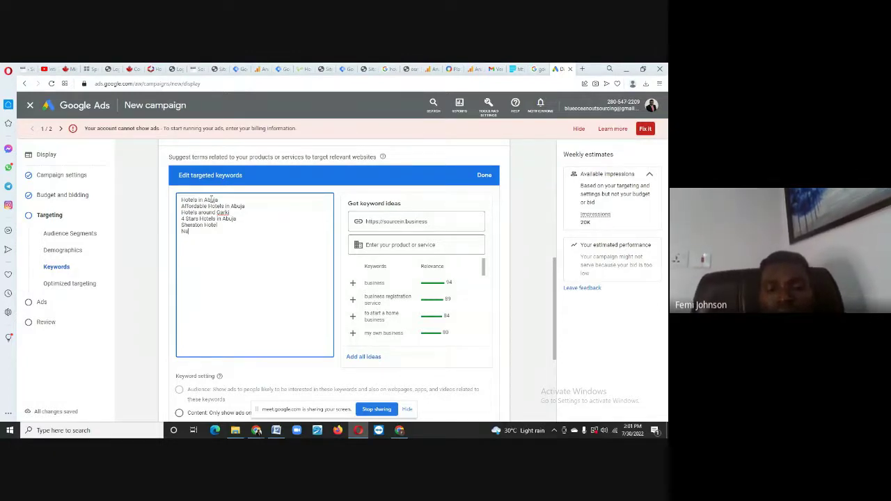
# - Add the keywords "National Assembly", "Aso Rock" and "Hospitality Business" on separate lines and finish editing the keyword list
pyautogui.write('tional')
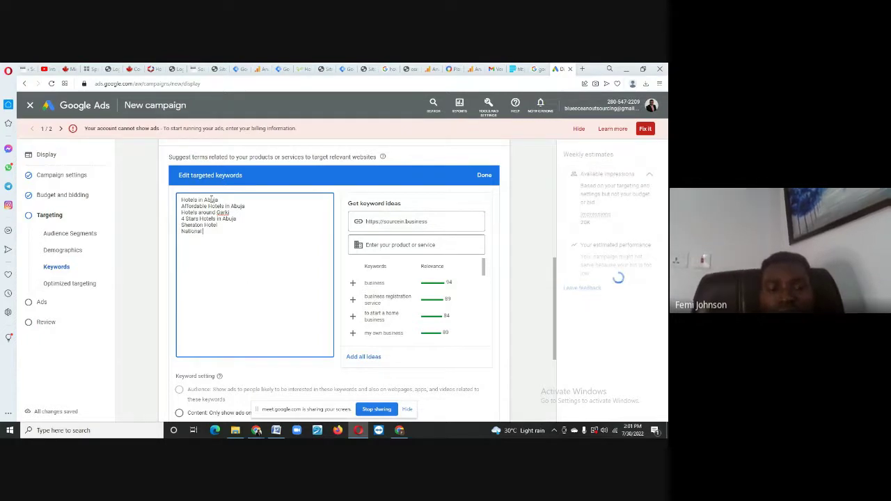
pyautogui.write(' Assembl')
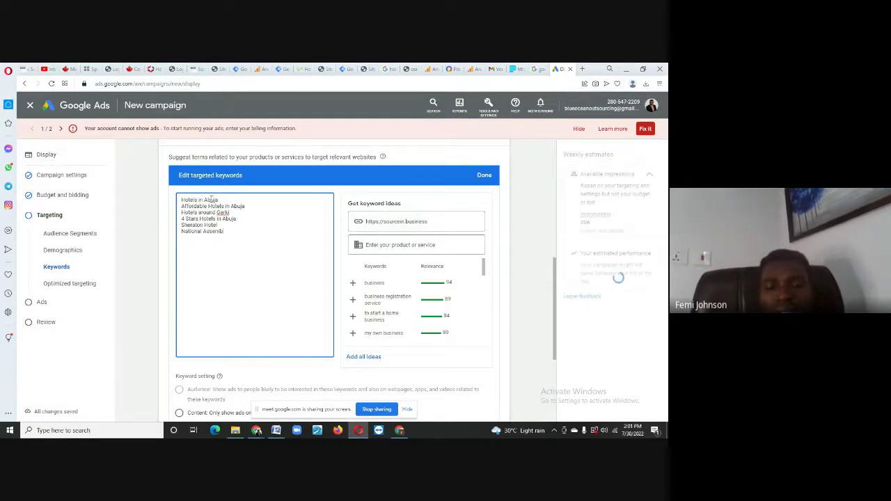
pyautogui.write('y')
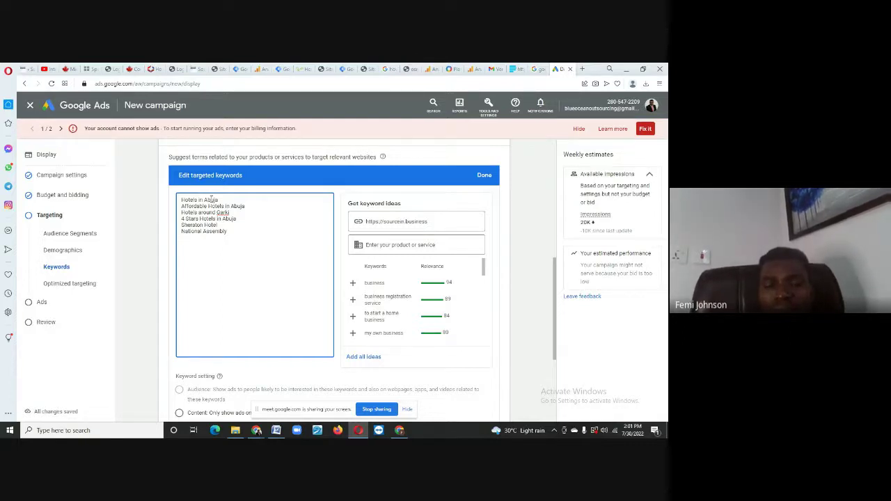
pyautogui.write('R')
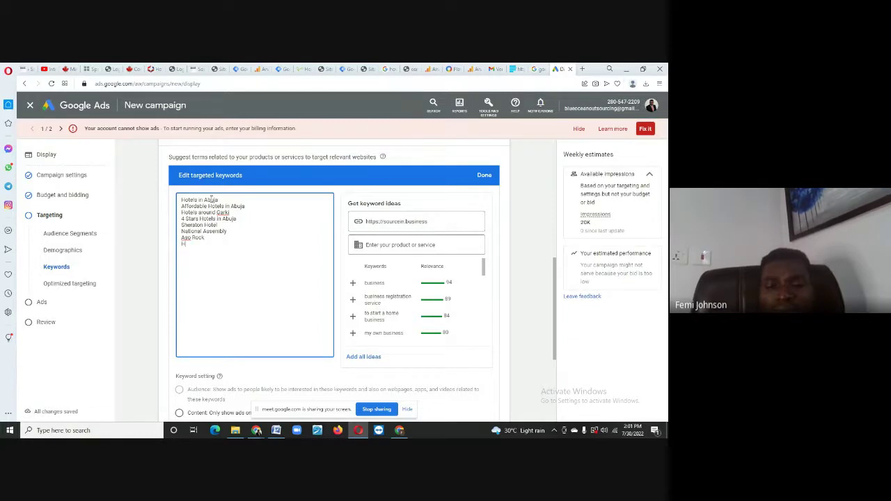
pyautogui.write('ock Hosp')
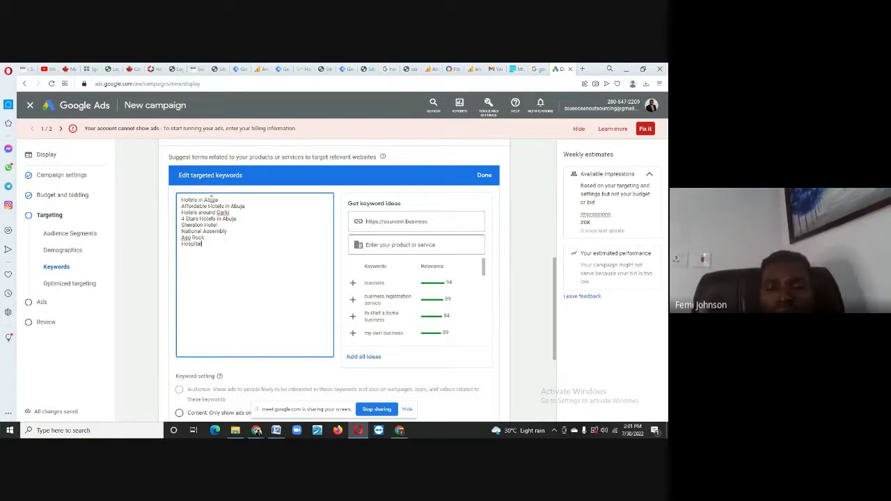
pyautogui.write('itality')
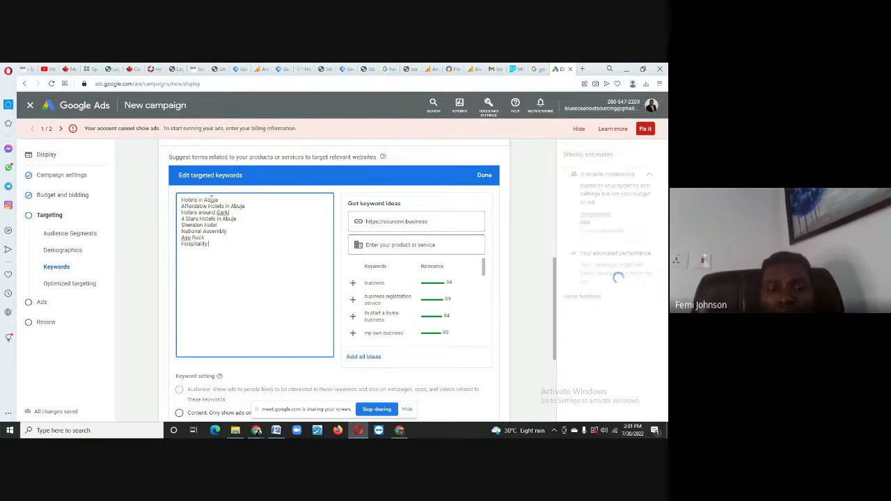
pyautogui.write(' Business')
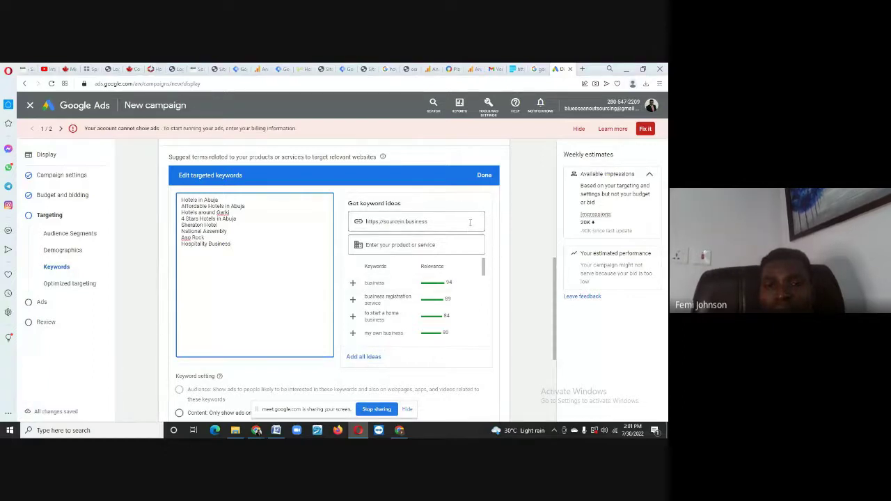
pyautogui.click(483, 176)
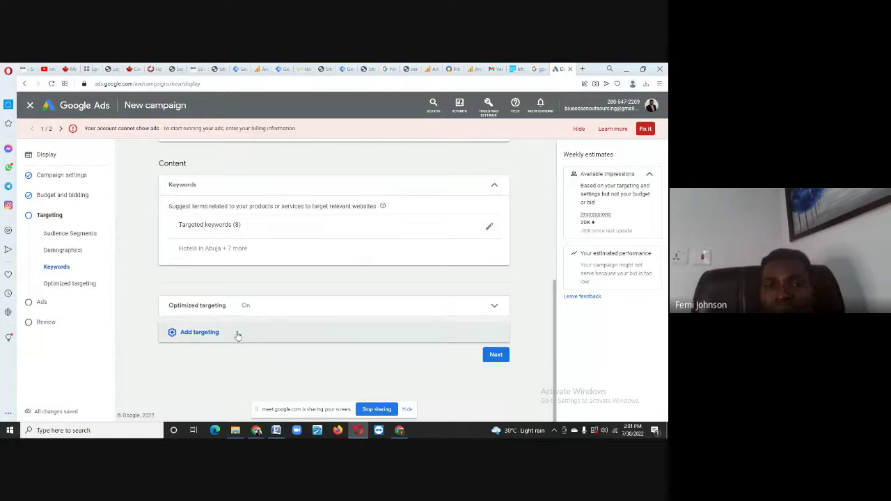
# - Add topic targeting to the campaign and select Arts & Entertainment, Beauty & Fitness and Business & Industrial
pyautogui.click(188, 332)
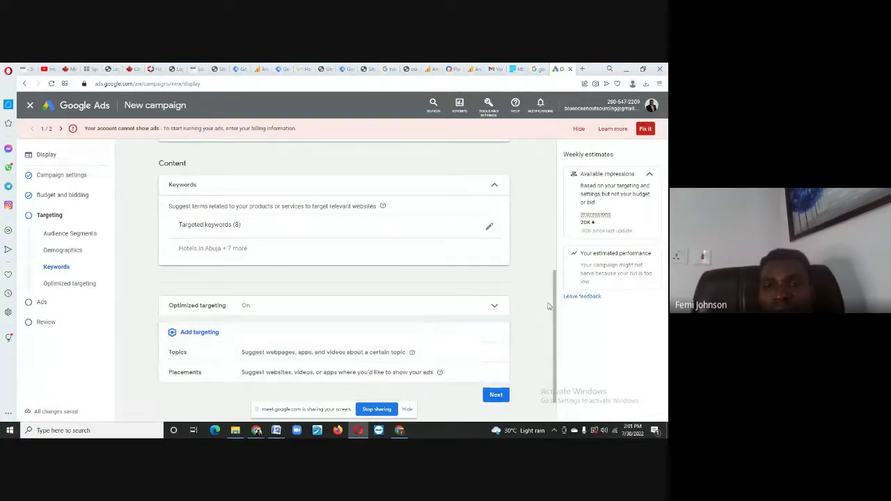
pyautogui.moveTo(550, 305); pyautogui.dragTo(382, 350)
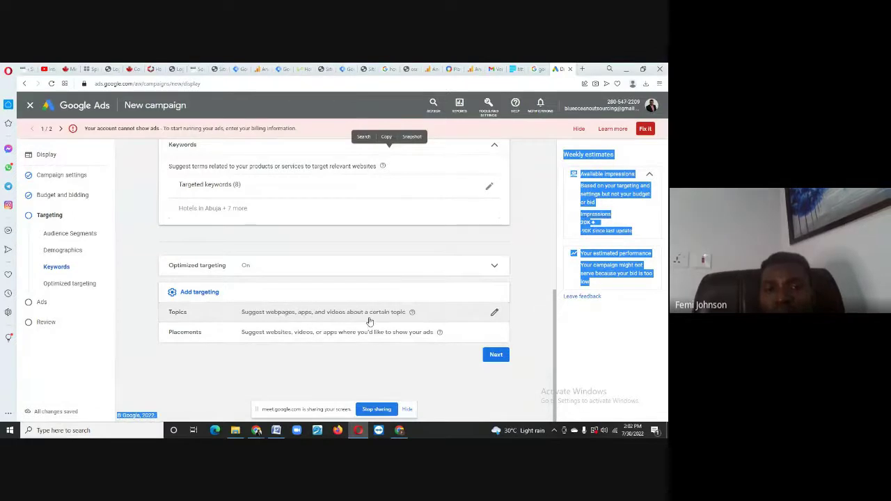
pyautogui.click(494, 315)
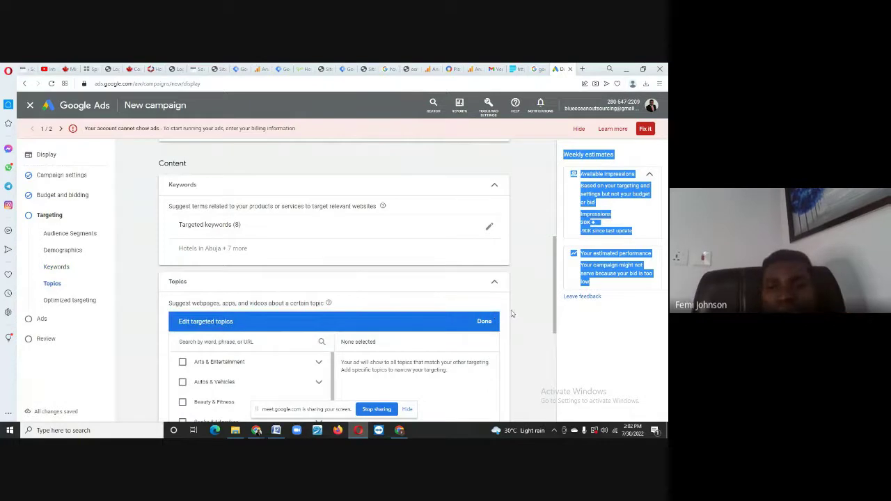
pyautogui.scroll(-2, 560, 318)
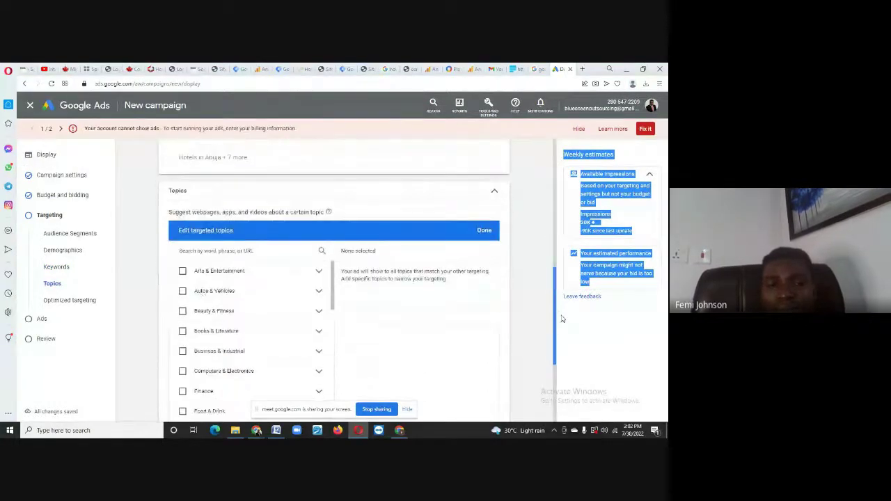
pyautogui.scroll(-1, 563, 319)
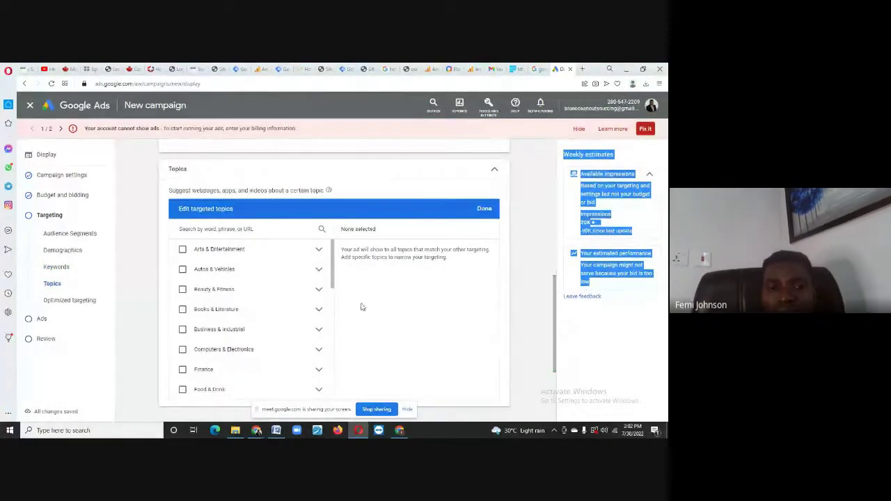
pyautogui.click(183, 249)
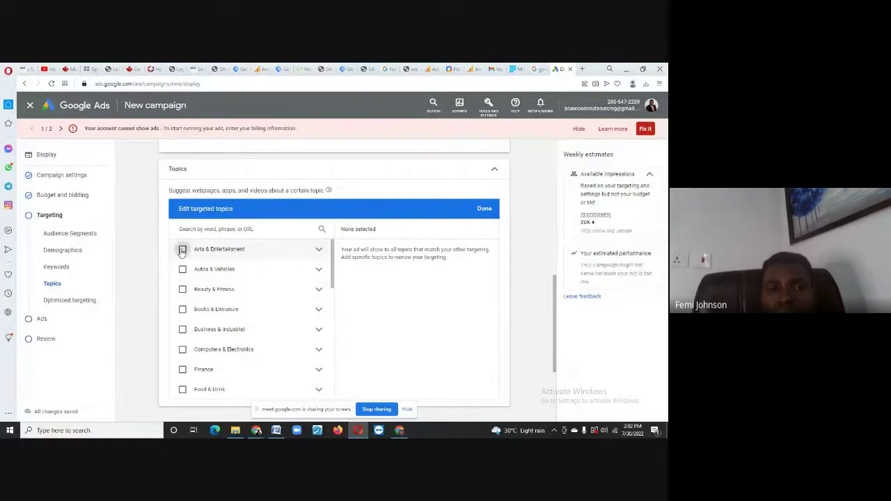
pyautogui.click(183, 289)
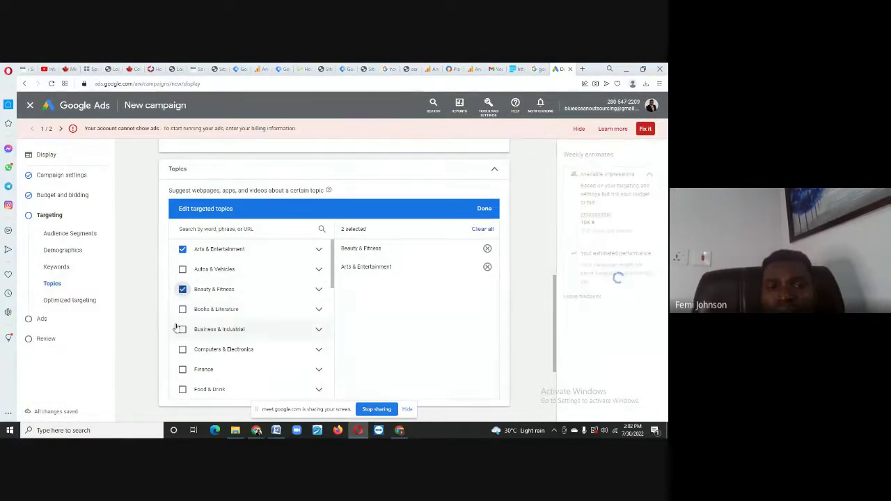
pyautogui.click(182, 329)
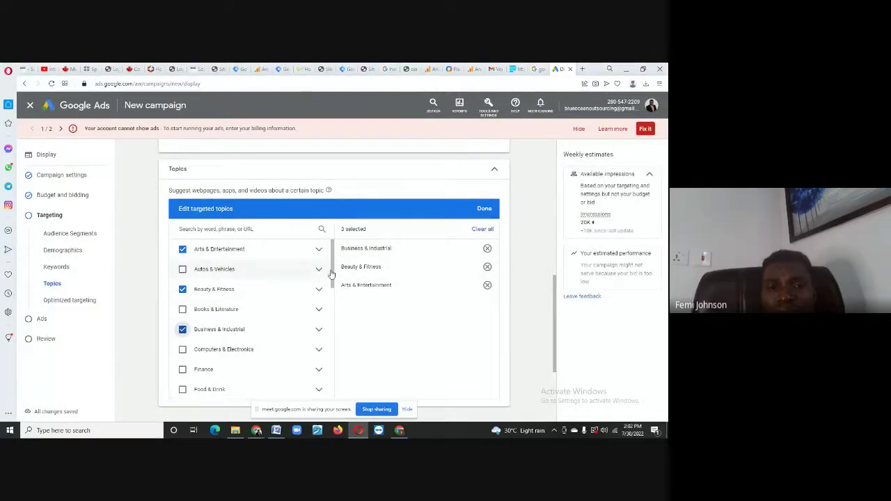
# - Select the topics Food & Drink, Hobbies & Leisure and Travel & Transportation as well, and finish editing the targeted topics
pyautogui.moveTo(333, 272); pyautogui.dragTo(340, 310)
pyautogui.click(182, 271)
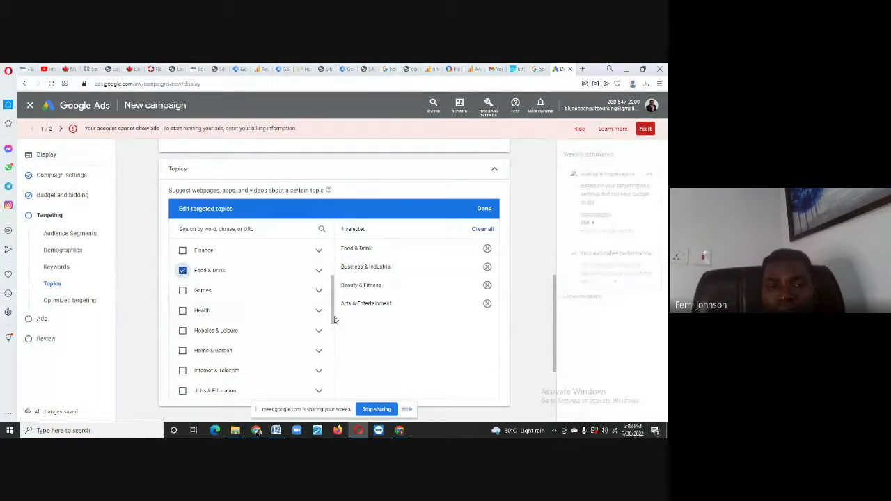
pyautogui.click(182, 331)
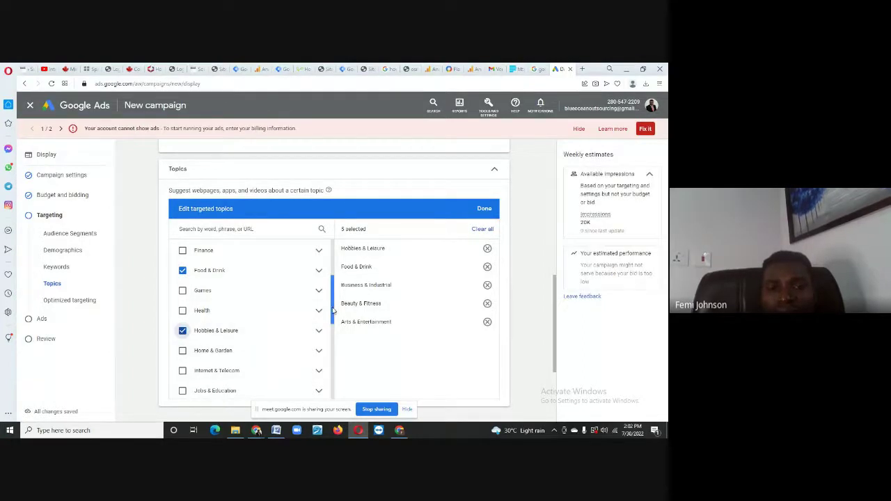
pyautogui.moveTo(332, 312); pyautogui.dragTo(341, 351)
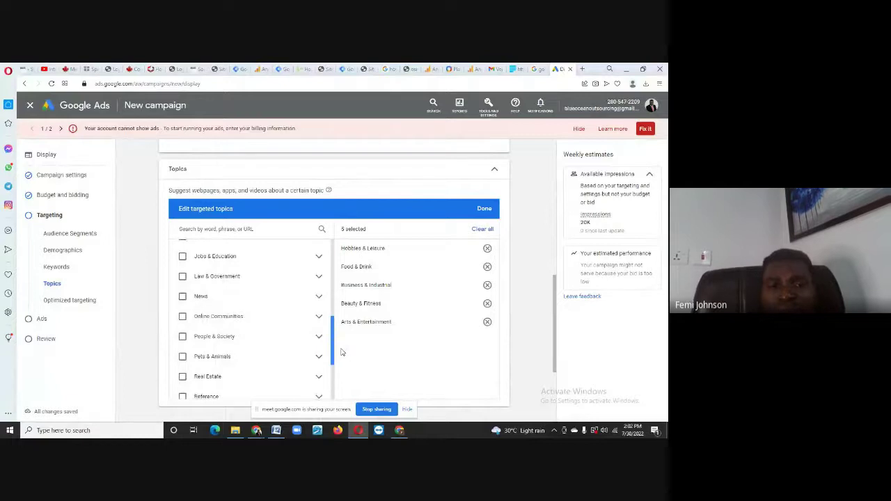
pyautogui.moveTo(341, 352); pyautogui.dragTo(342, 384)
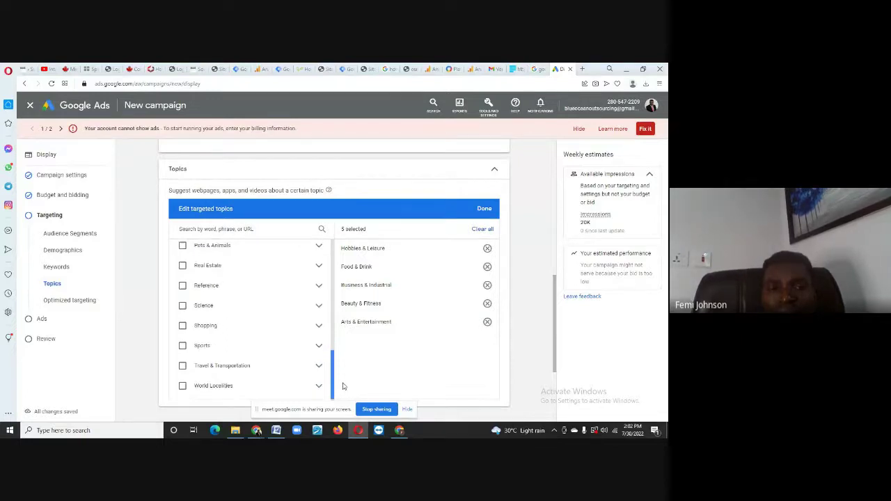
pyautogui.click(182, 367)
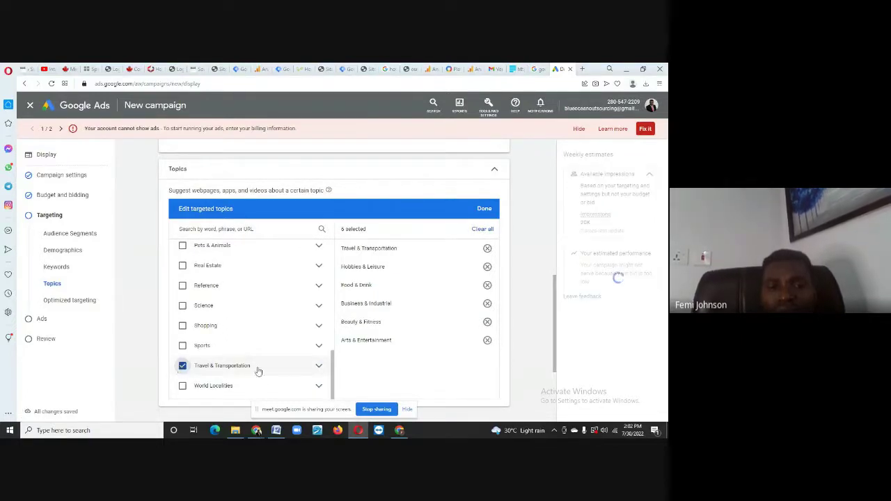
pyautogui.click(484, 209)
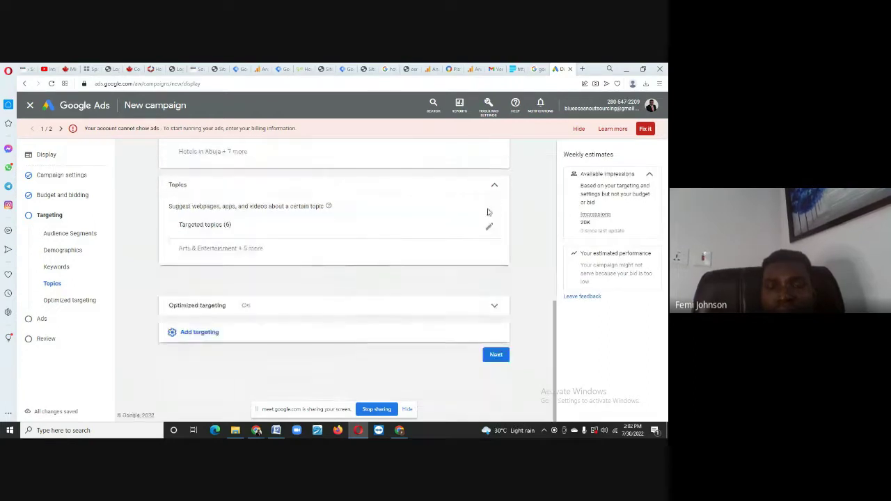
# - Add placement targeting to the campaign and look into the Websites and YouTube channels categories
pyautogui.click(191, 335)
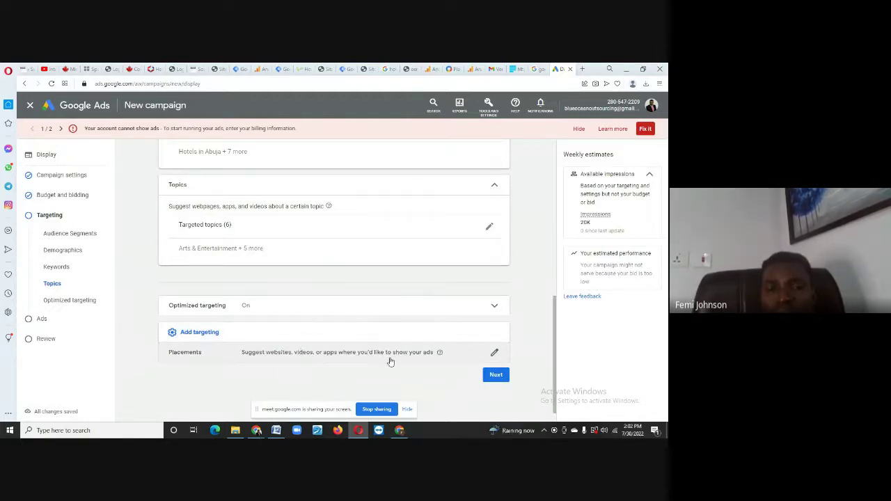
pyautogui.click(494, 355)
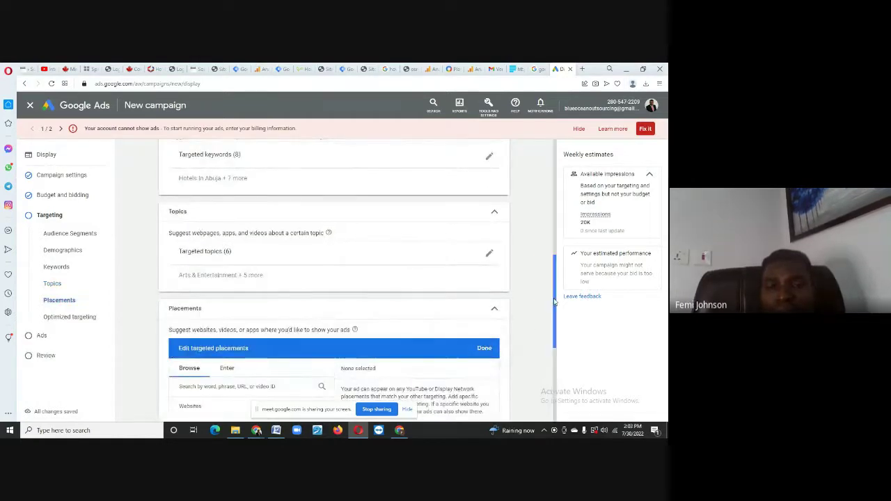
pyautogui.moveTo(555, 295); pyautogui.dragTo(561, 352)
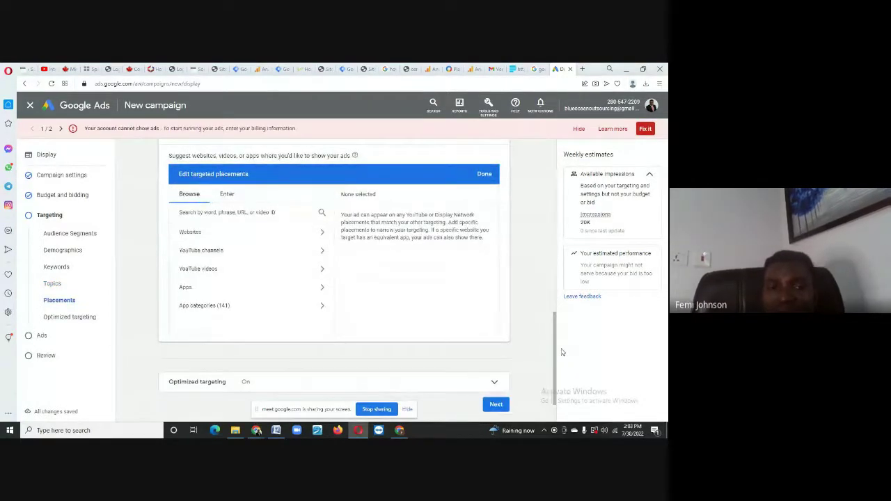
pyautogui.click(284, 235)
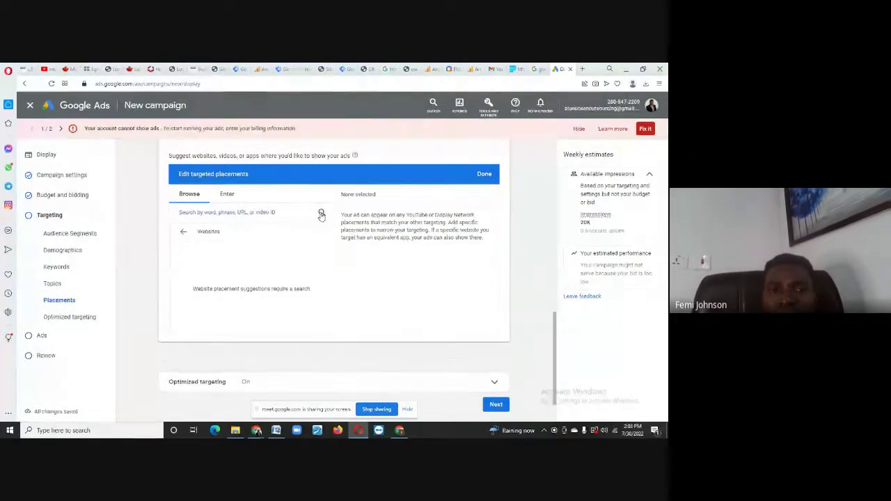
pyautogui.click(184, 232)
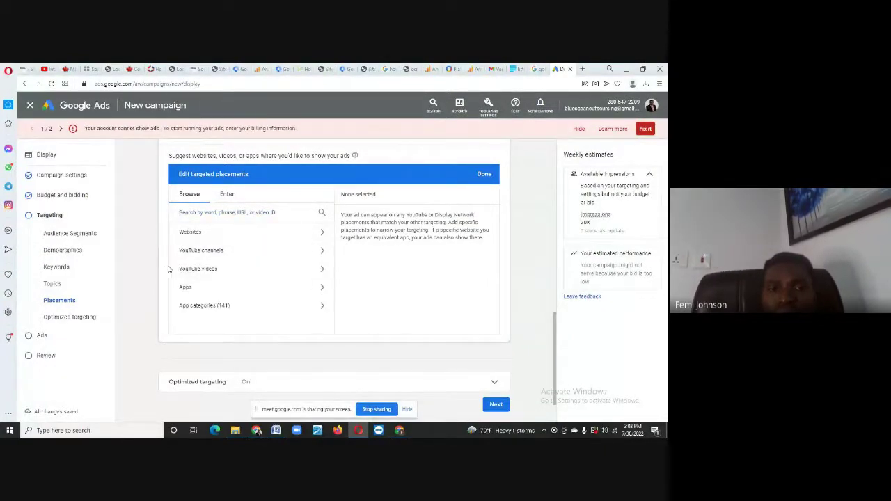
pyautogui.click(320, 252)
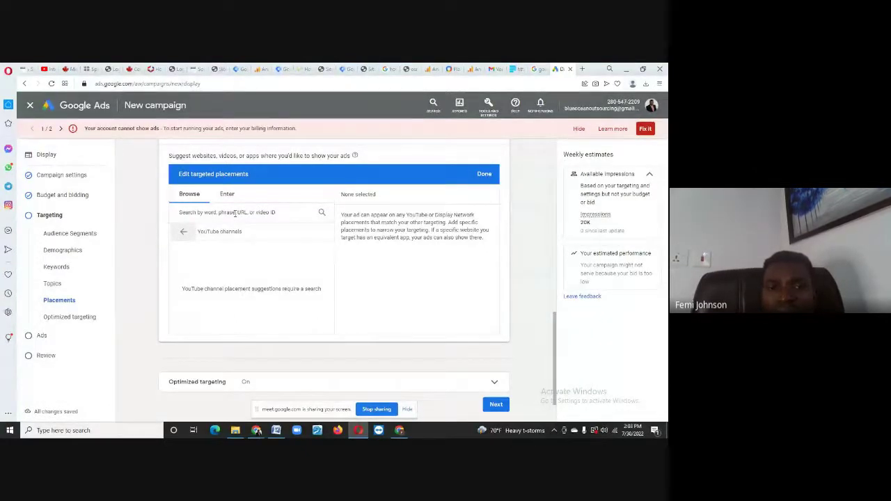
pyautogui.click(183, 232)
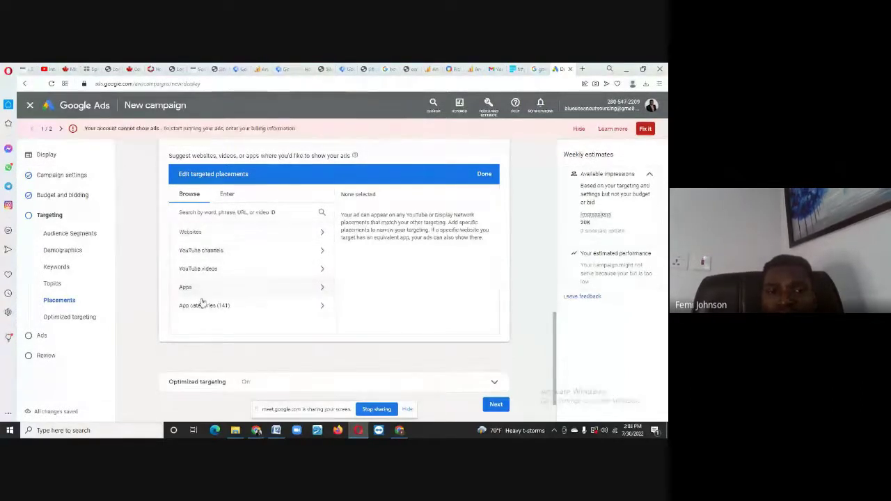
# - Search the app placements for "facebook" and for "faceb", and look over the suggested apps
pyautogui.click(323, 288)
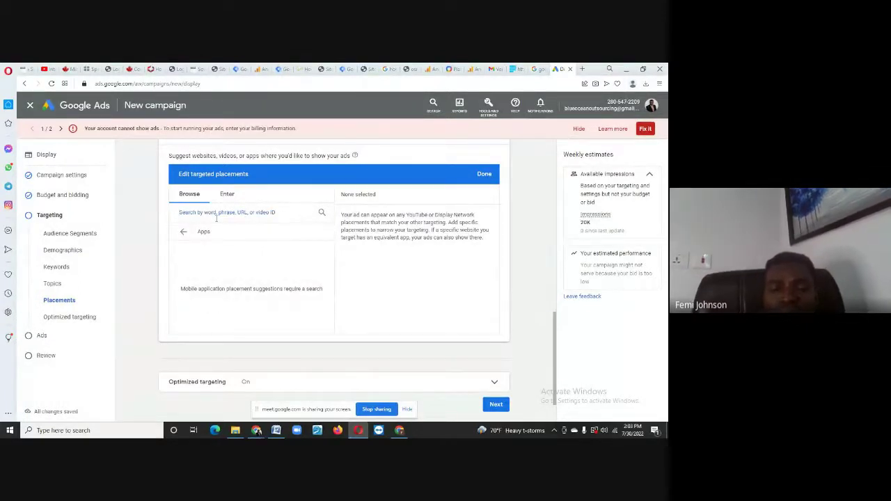
pyautogui.write('facebook')
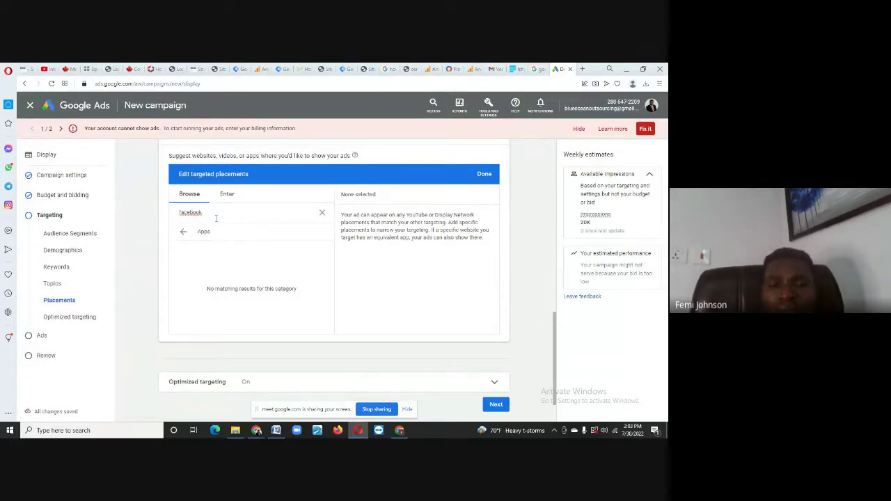
pyautogui.press('BackSpace')
pyautogui.press('BackSpace')
pyautogui.press('BackSpace')
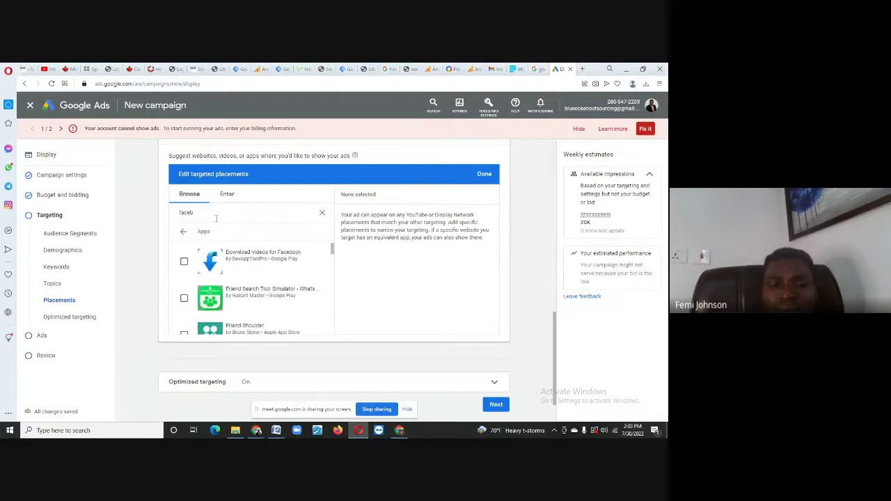
pyautogui.write('ook')
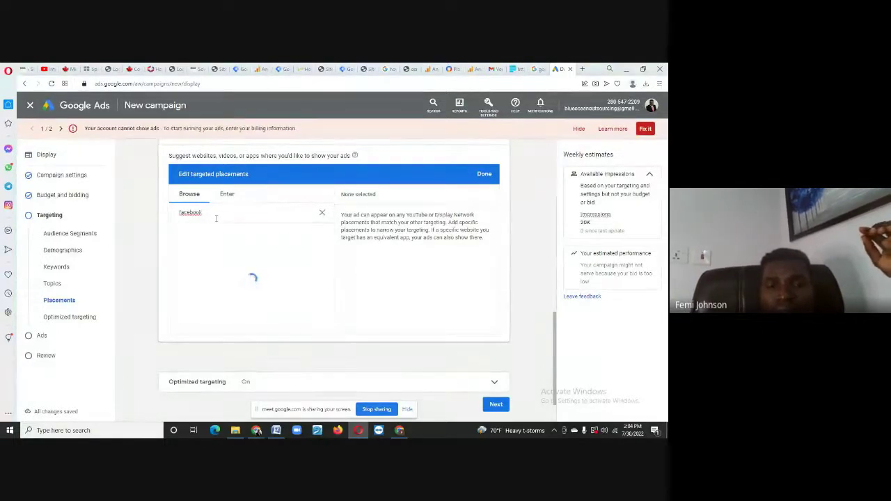
pyautogui.press('BackSpace')
pyautogui.press('BackSpace')
pyautogui.press('BackSpace')
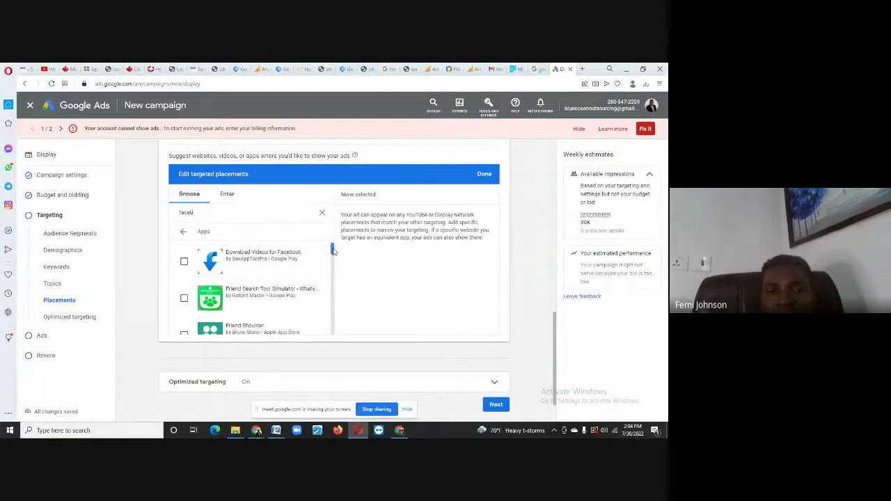
pyautogui.moveTo(333, 252)
pyautogui.mouseDown()
pyautogui.moveTo(341, 288)
pyautogui.moveTo(334, 249)
pyautogui.mouseUp()
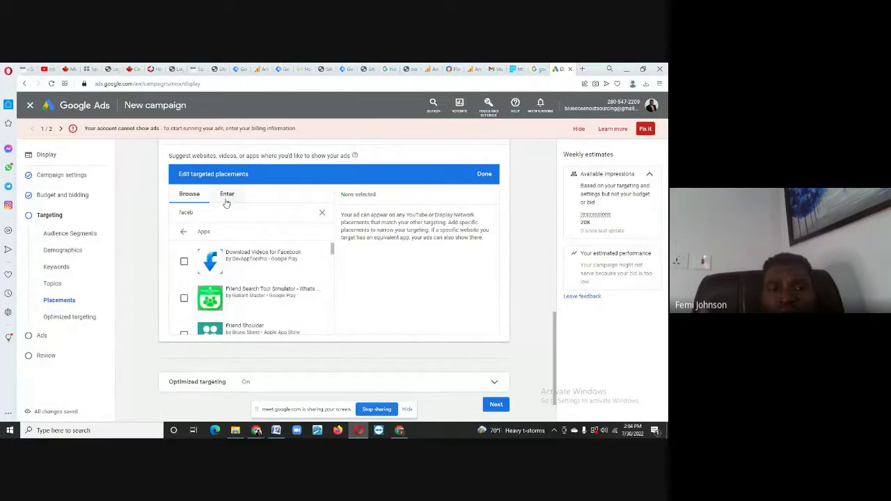
# - Replace the placement search text with "jumia" and clear it again
pyautogui.press('BackSpace')
pyautogui.press('BackSpace')
pyautogui.press('BackSpace')
pyautogui.press('BackSpace')
pyautogui.press('BackSpace')
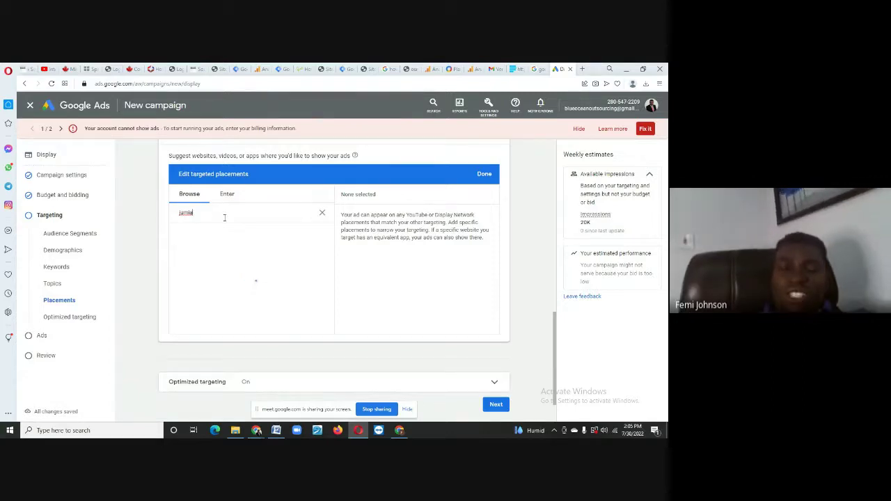
pyautogui.press('BackSpace')
pyautogui.press('BackSpace')
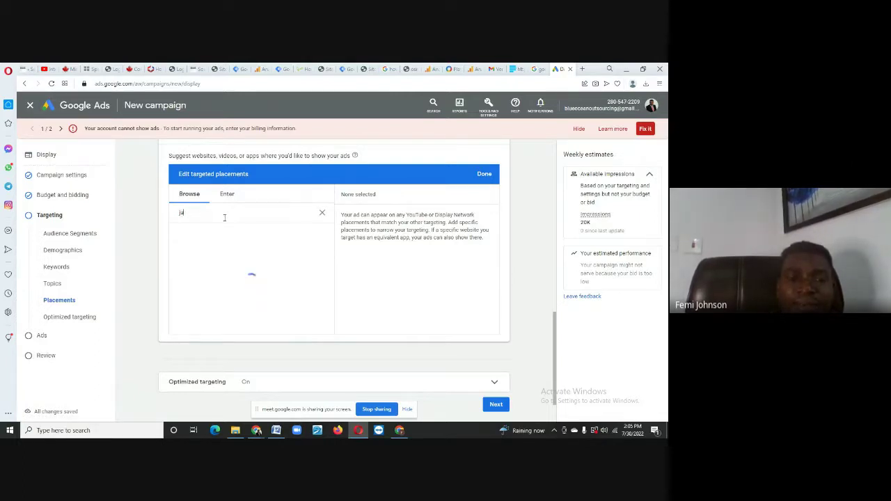
pyautogui.press('BackSpace')
pyautogui.press('BackSpace')
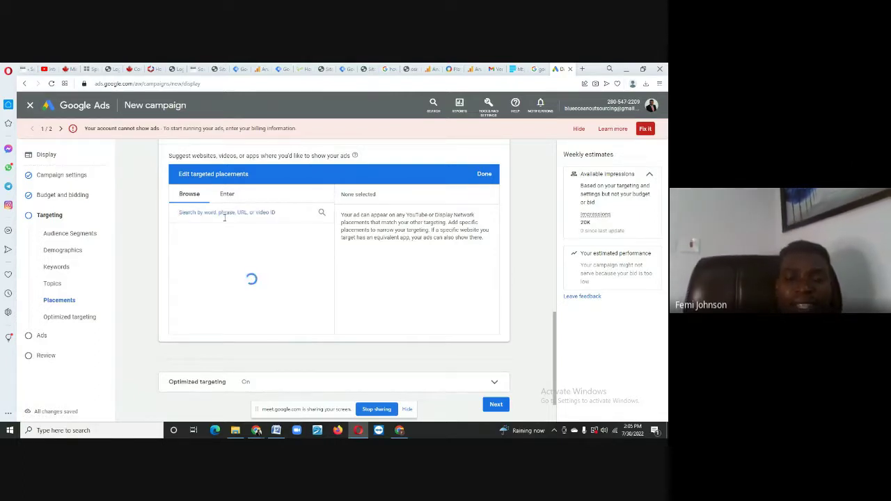
# - Search the placements for "Konga" and look at the matching YouTube videos
pyautogui.write('Konga')
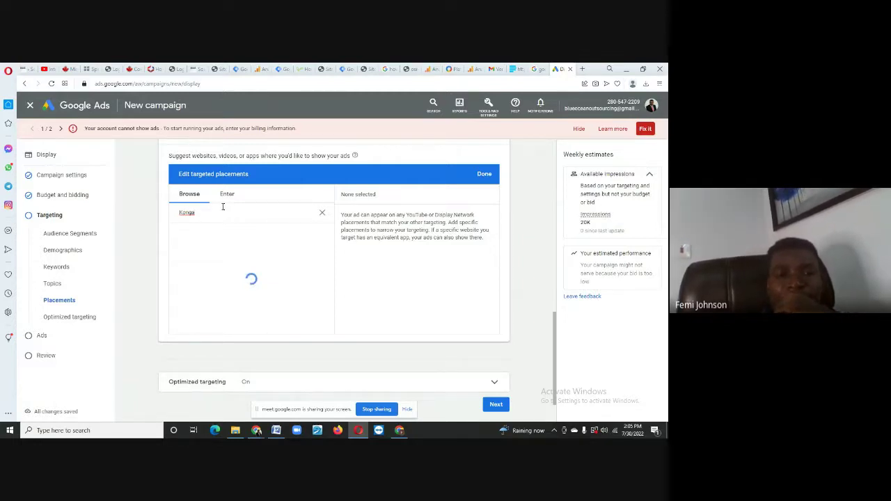
pyautogui.click(227, 198)
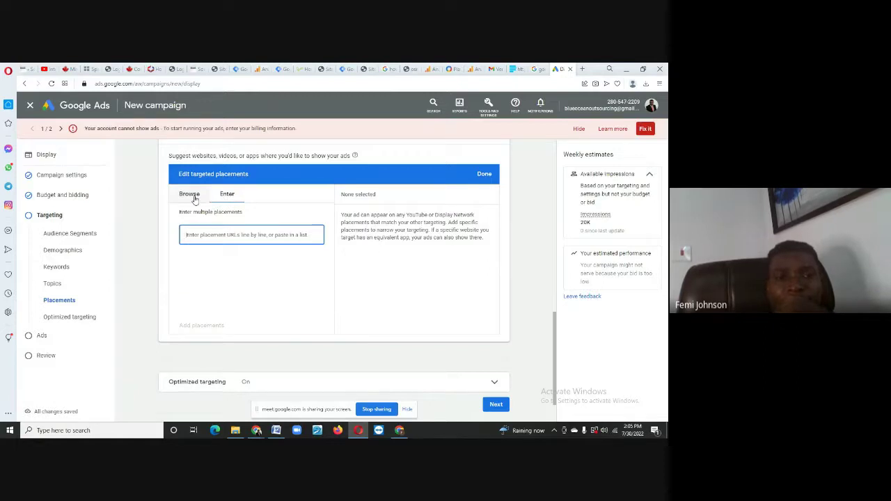
pyautogui.click(192, 198)
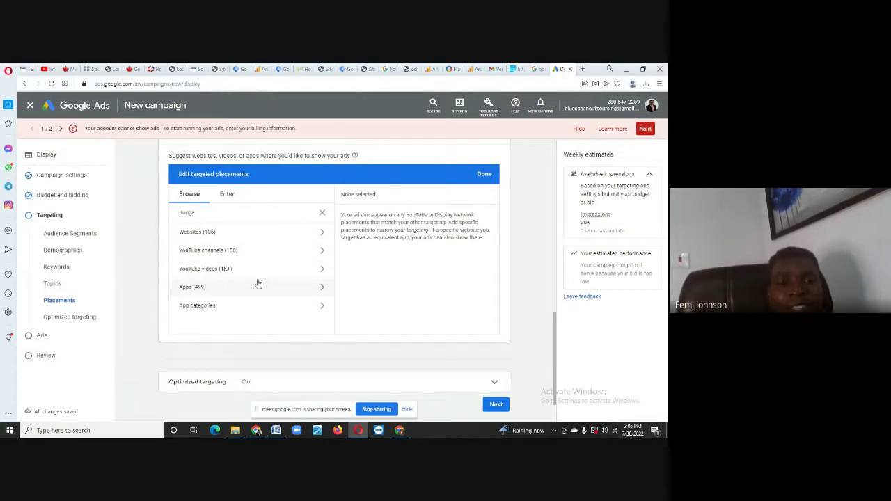
pyautogui.click(322, 271)
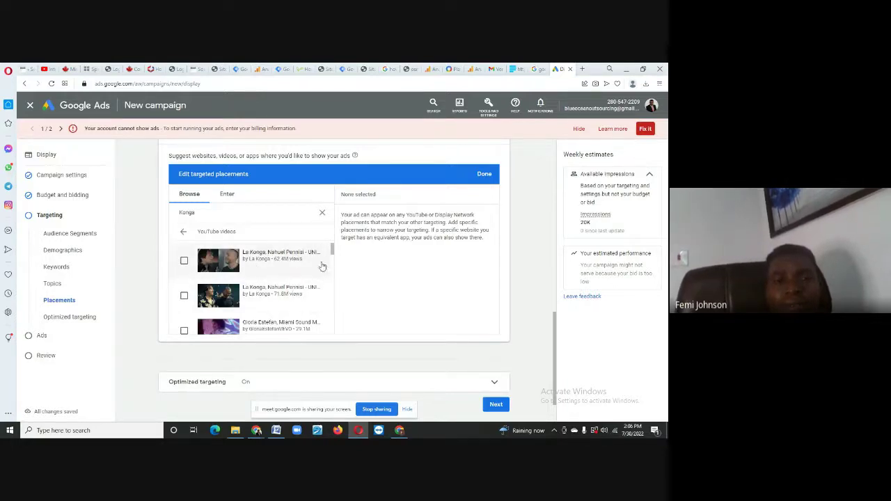
pyautogui.click(183, 233)
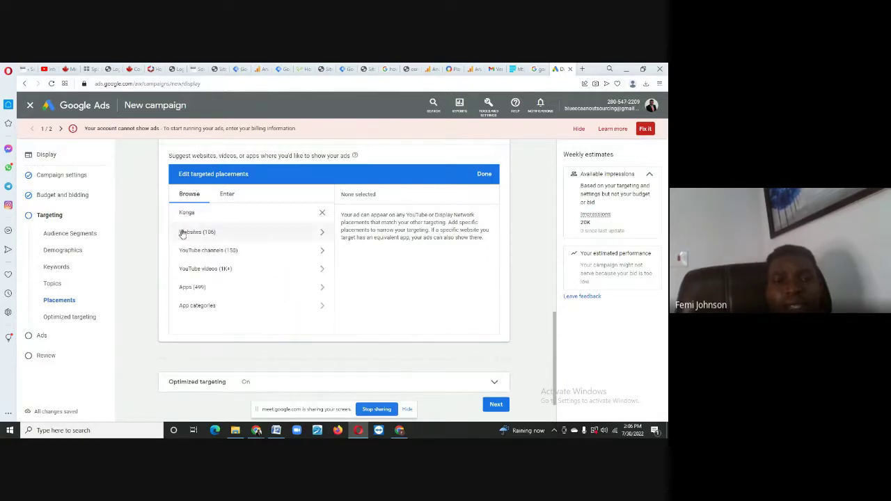
# - Select the websites jiji.ng, carmart.ng, ebay.com and ebay.co.uk from the Konga results as targeted placements
pyautogui.click(318, 232)
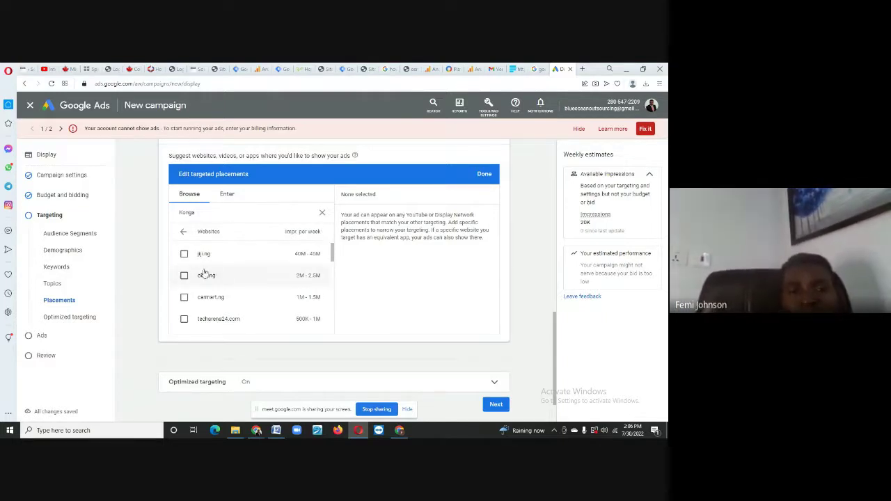
pyautogui.click(184, 255)
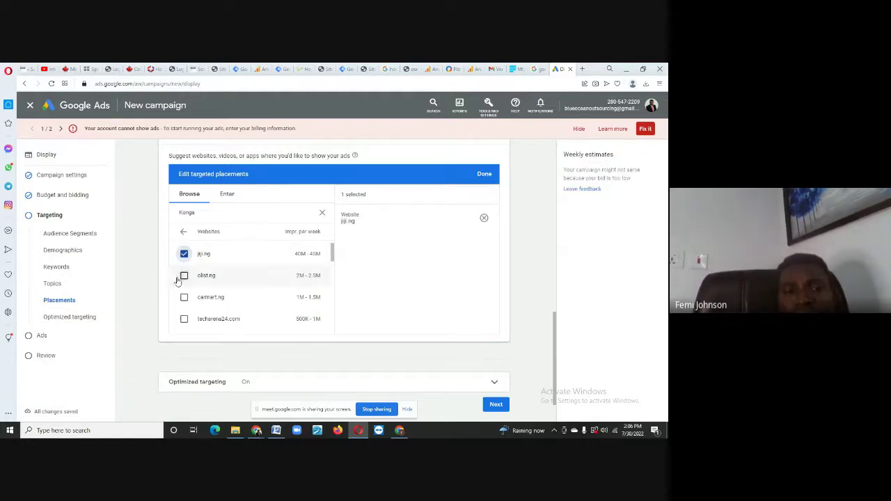
pyautogui.click(184, 297)
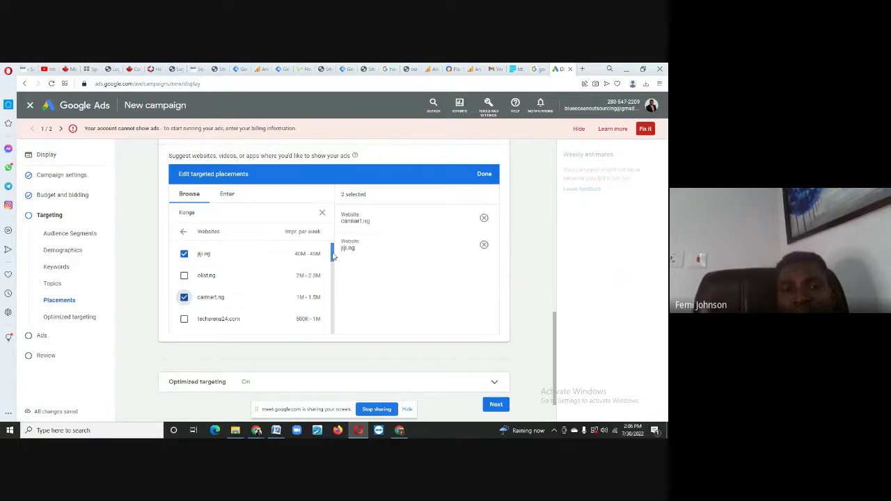
pyautogui.moveTo(333, 256); pyautogui.dragTo(335, 295)
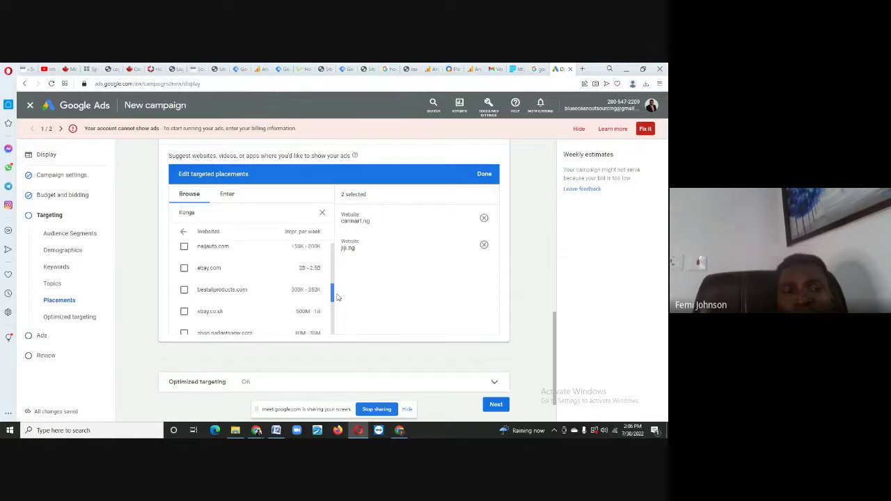
pyautogui.click(184, 269)
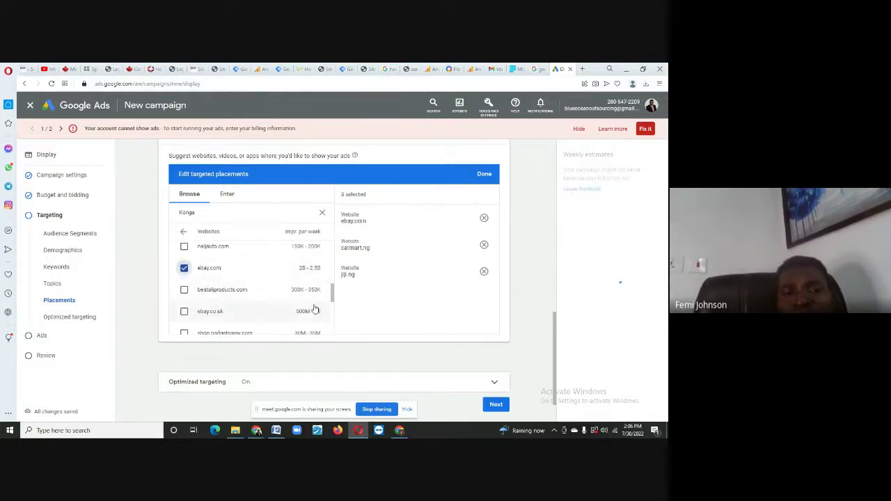
pyautogui.click(184, 312)
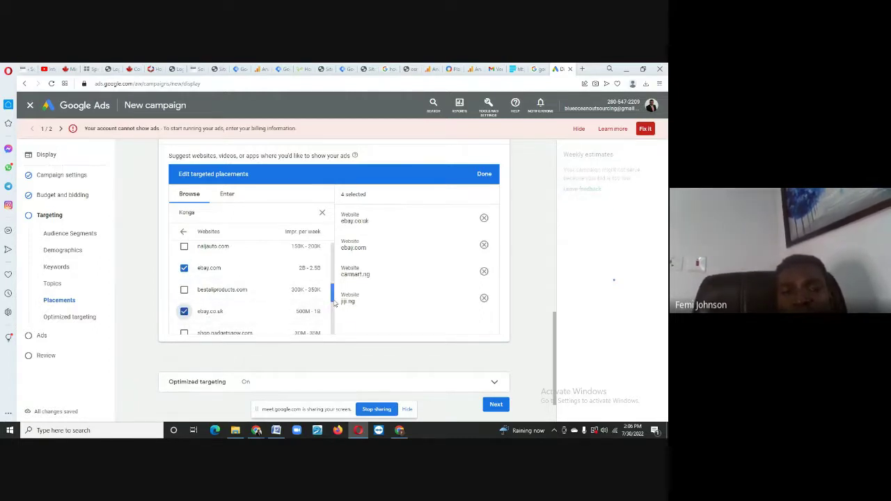
pyautogui.scroll(-2, 334, 307)
pyautogui.scroll(-1, 335, 315)
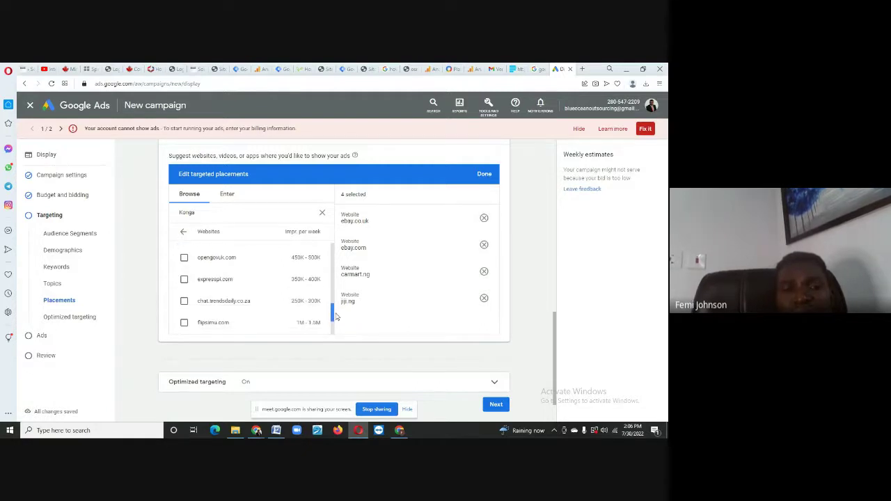
pyautogui.moveTo(335, 316); pyautogui.dragTo(336, 327)
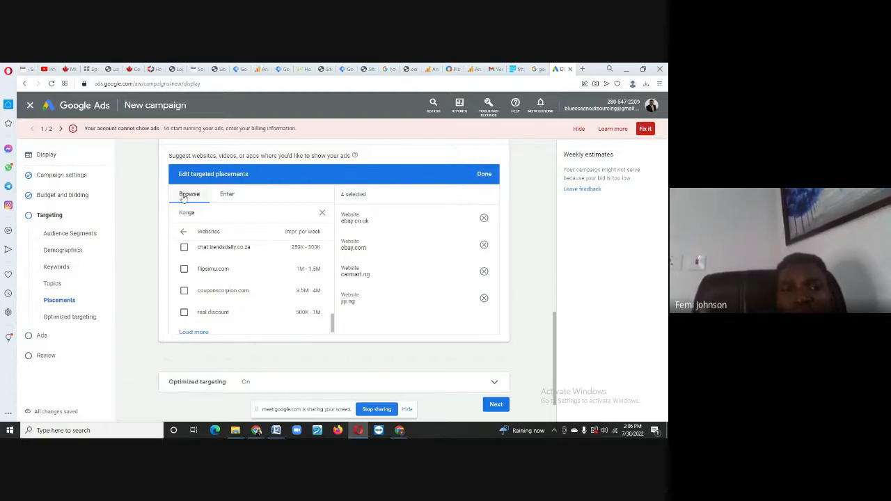
pyautogui.click(185, 230)
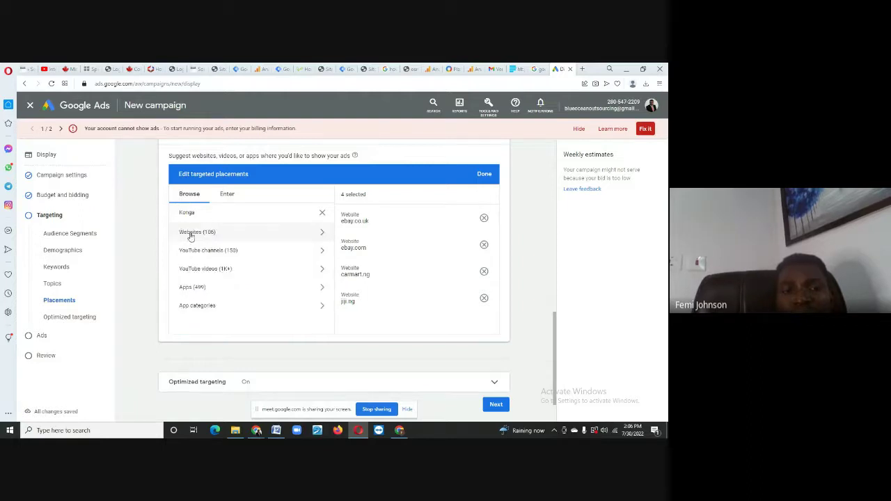
# - Select the YouTube channel "Ique" and the channels directly above and below it in the Konga results as targeted placements
pyautogui.click(323, 252)
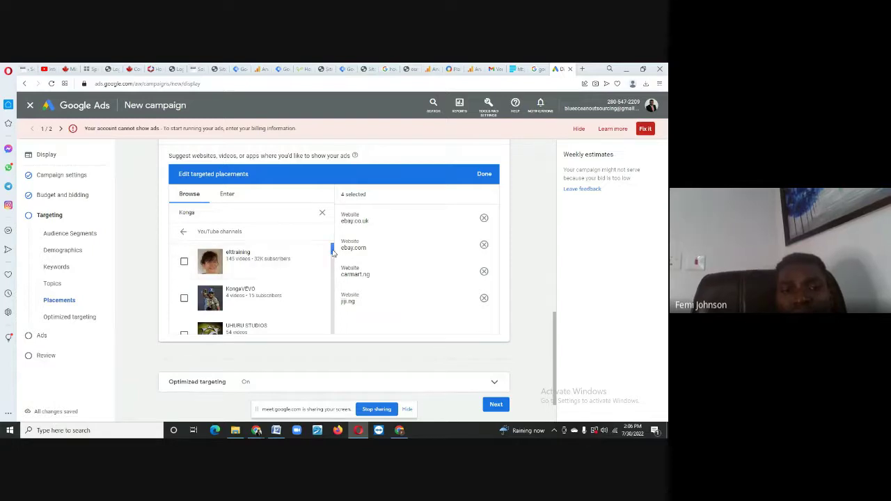
pyautogui.moveTo(333, 254); pyautogui.dragTo(338, 293)
pyautogui.click(184, 268)
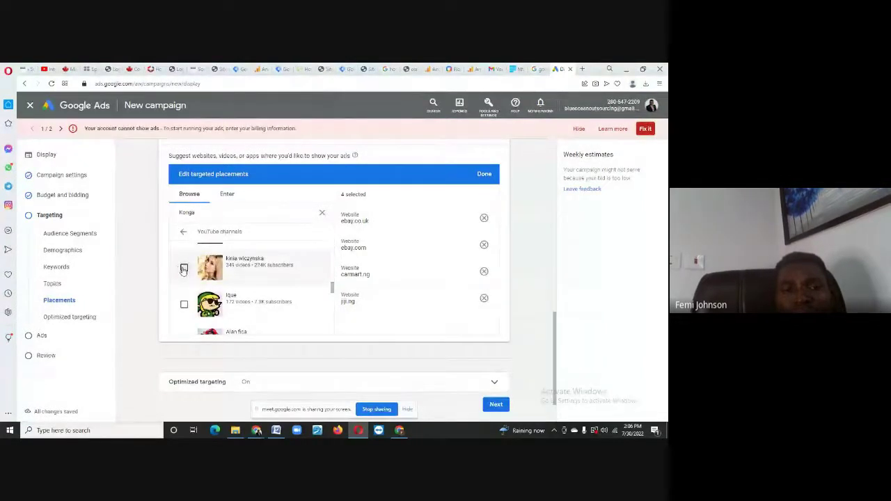
pyautogui.click(183, 305)
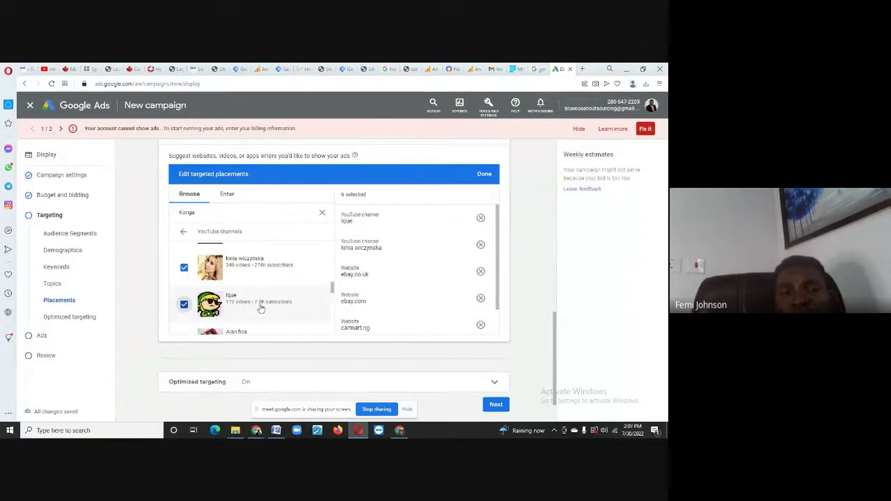
pyautogui.moveTo(333, 292); pyautogui.dragTo(334, 299)
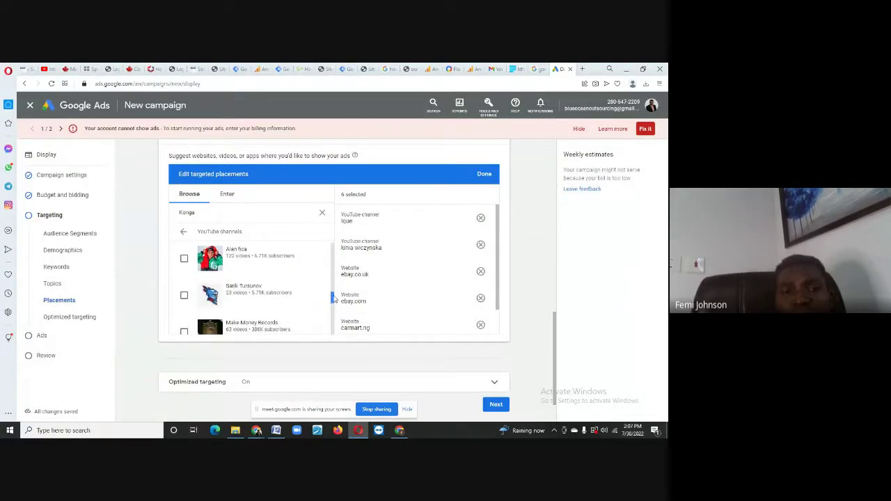
pyautogui.click(184, 258)
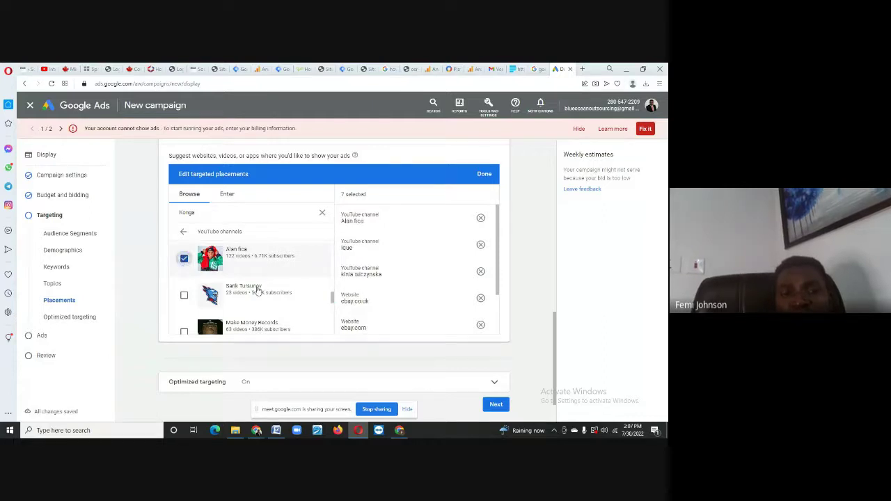
# - Select the Jiji Uganda, Jiji Kenya and Jiji Nigeria Google Play apps and Jumia shopping-Nigeria from the Konga app results as targeted placements
pyautogui.moveTo(333, 298); pyautogui.dragTo(335, 255)
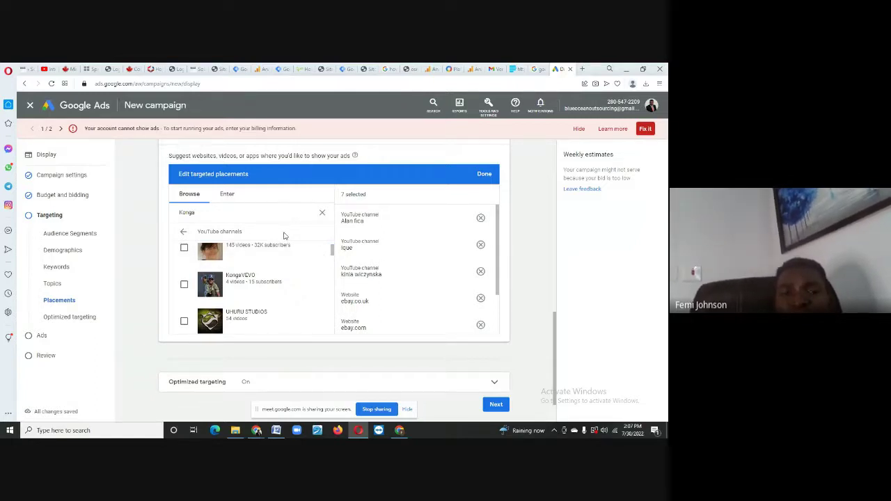
pyautogui.click(183, 233)
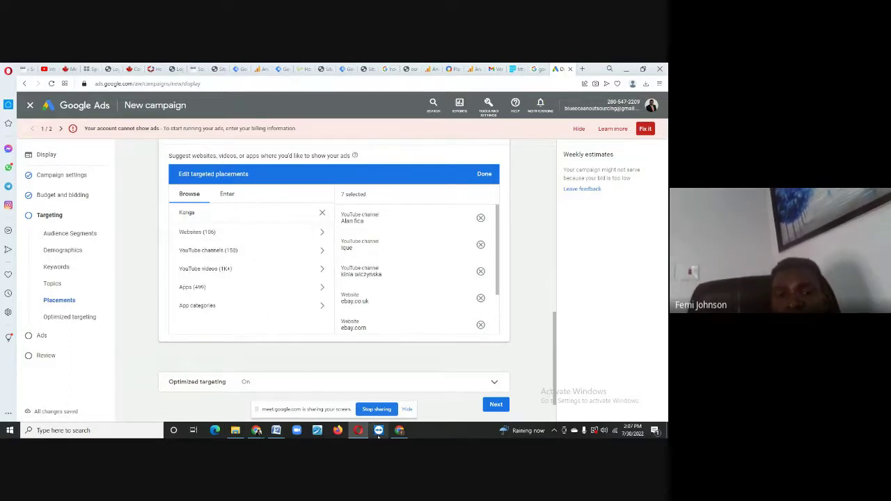
pyautogui.click(399, 430)
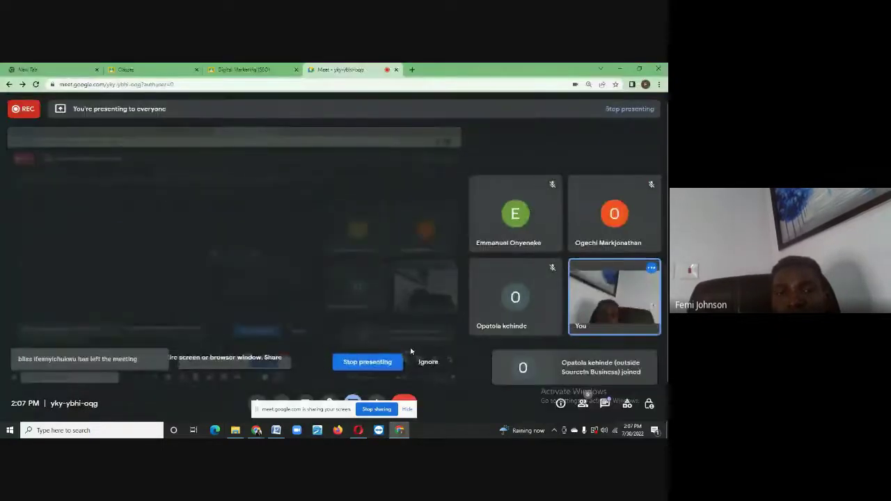
pyautogui.click(358, 431)
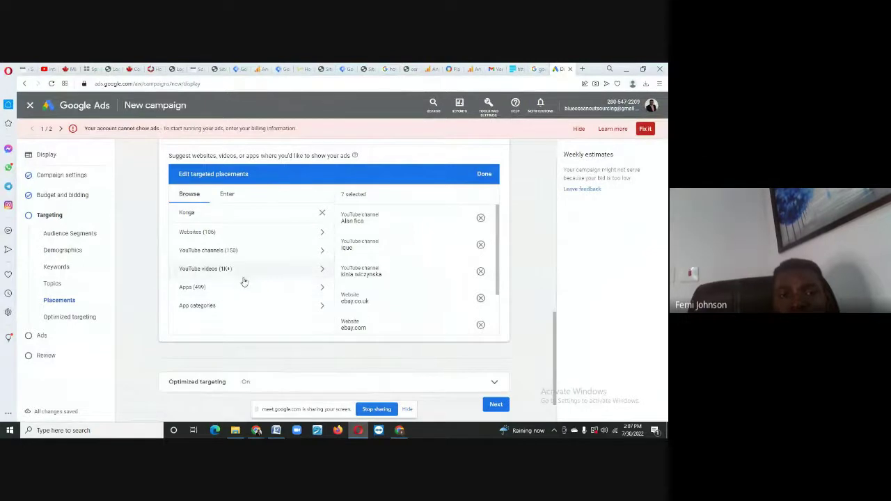
pyautogui.click(322, 288)
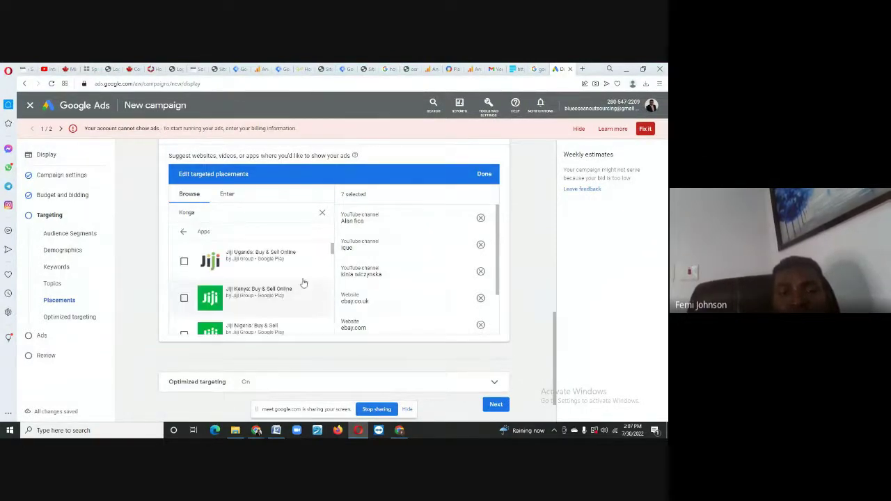
pyautogui.click(184, 263)
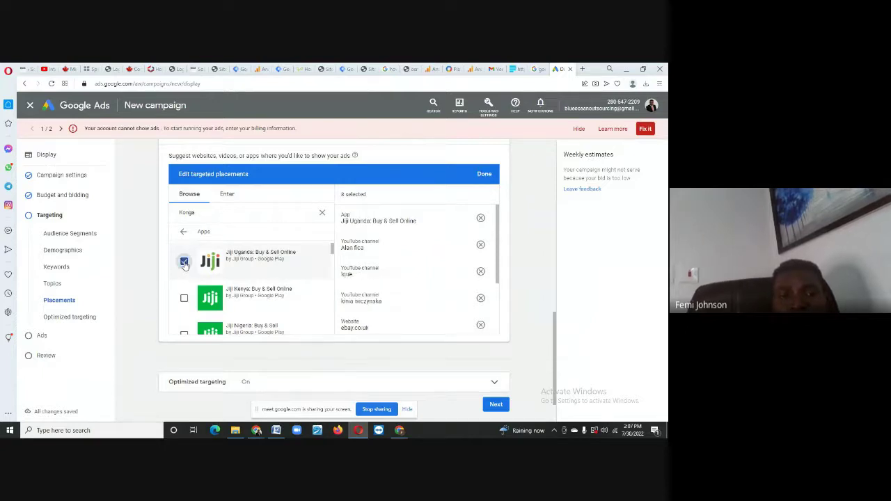
pyautogui.click(184, 299)
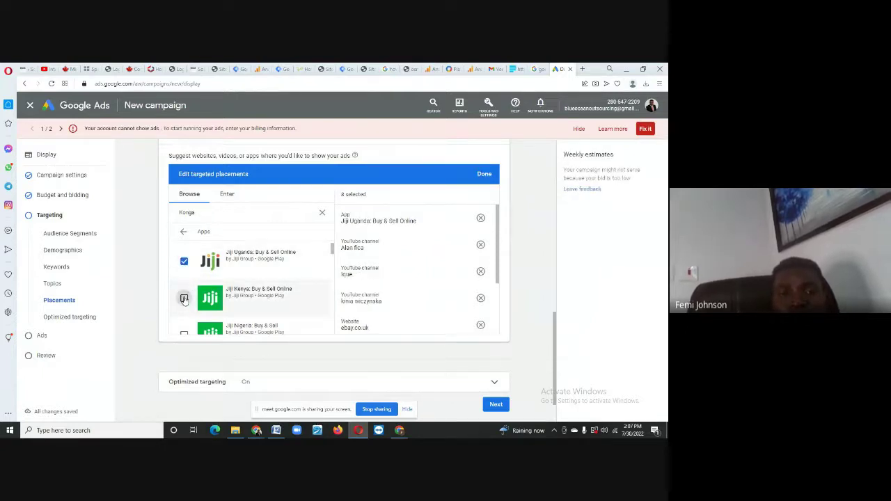
pyautogui.click(184, 332)
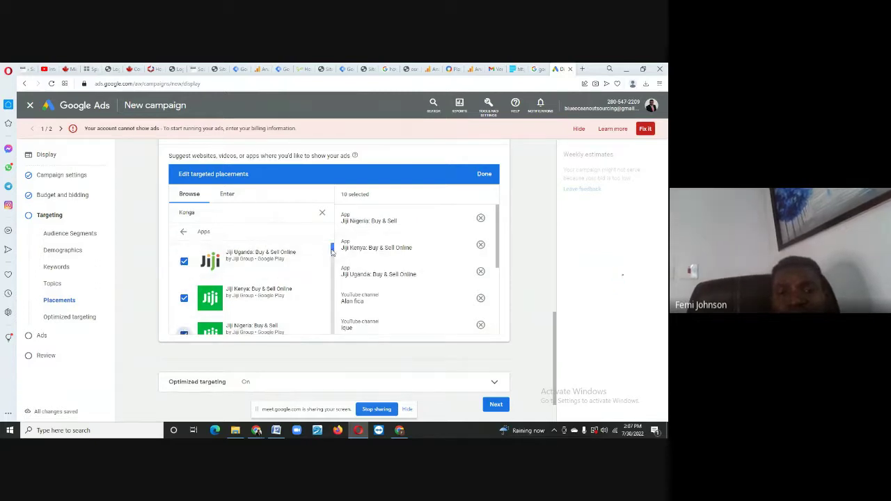
pyautogui.moveTo(332, 252); pyautogui.dragTo(335, 261)
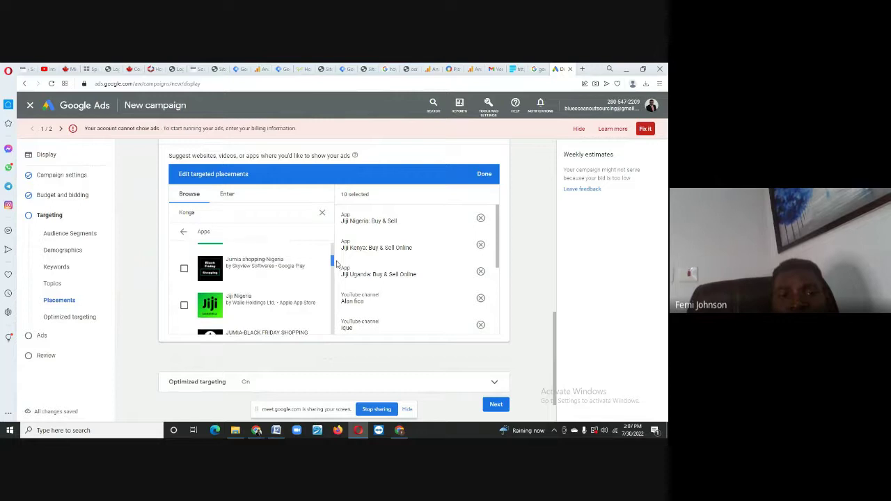
pyautogui.click(184, 270)
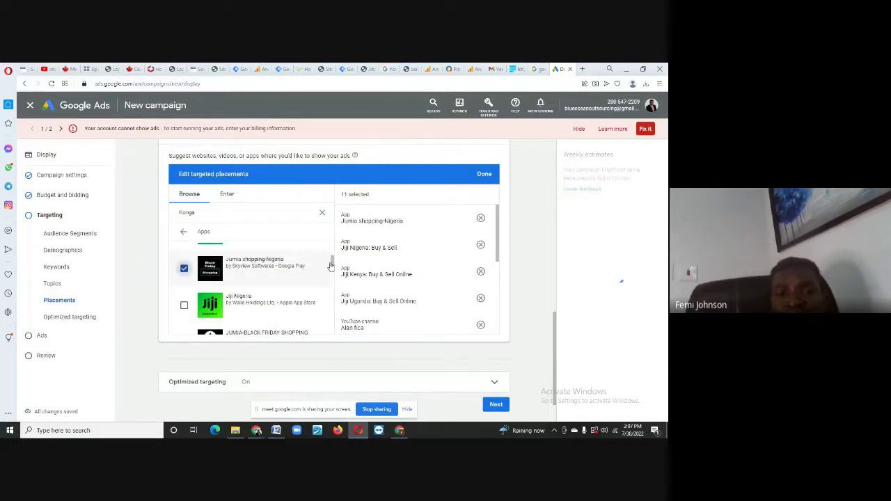
pyautogui.moveTo(330, 264); pyautogui.dragTo(369, 243)
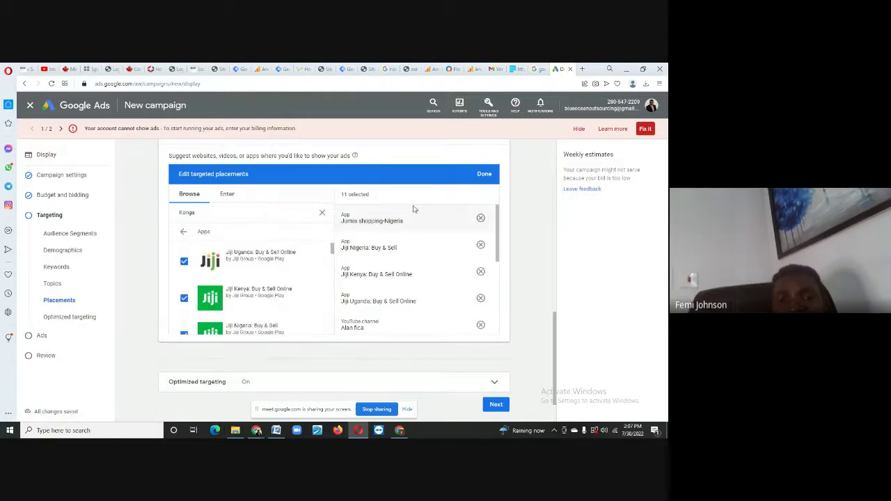
# - Confirm the targeted placements, continue to the Ads stage and look over the responsive display ad form
pyautogui.click(484, 174)
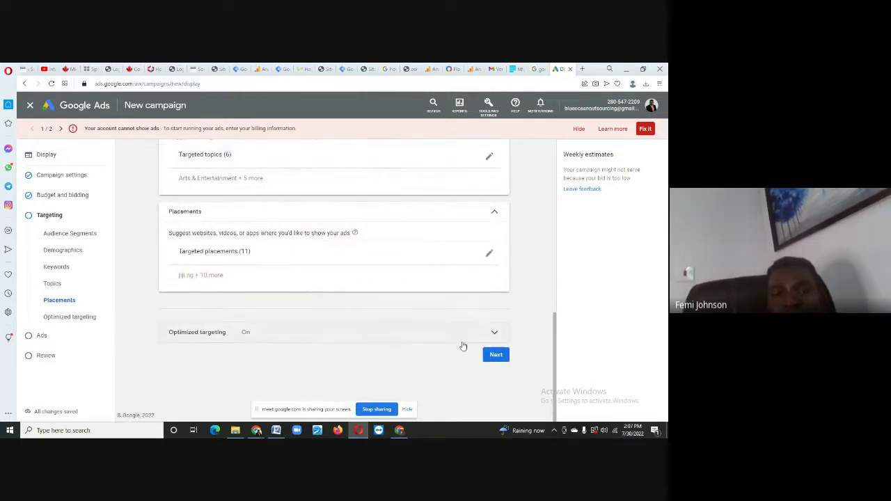
pyautogui.click(497, 357)
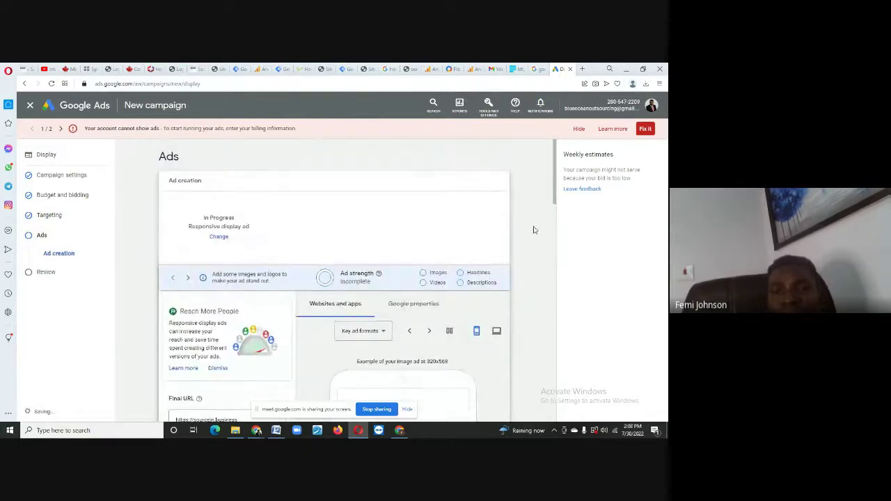
pyautogui.scroll(-2, 559, 203)
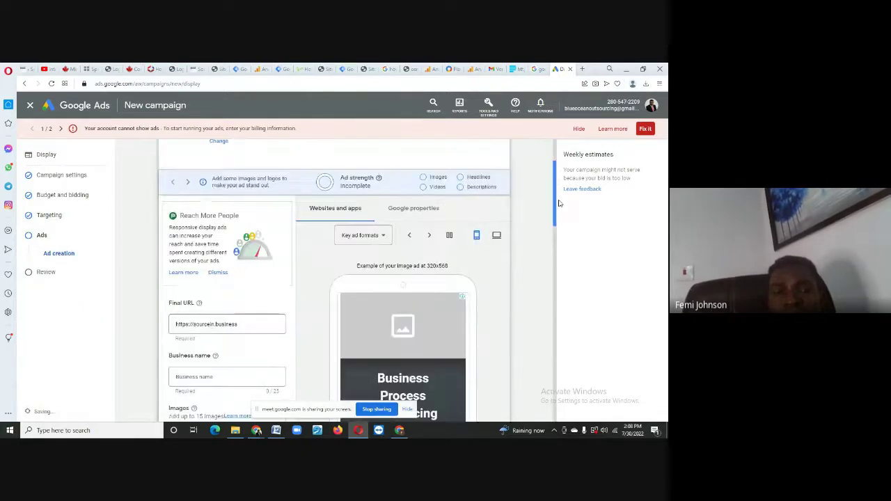
pyautogui.scroll(-1, 553, 206)
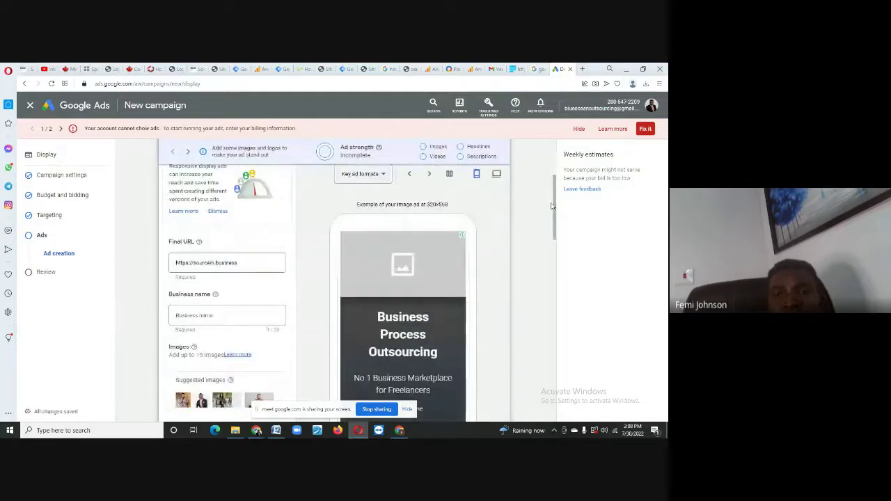
pyautogui.scroll(2, 553, 199)
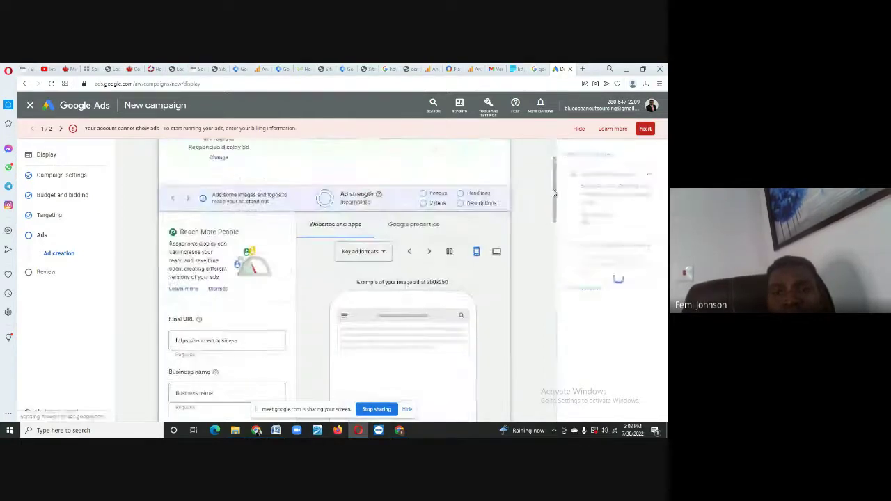
pyautogui.scroll(2, 555, 188)
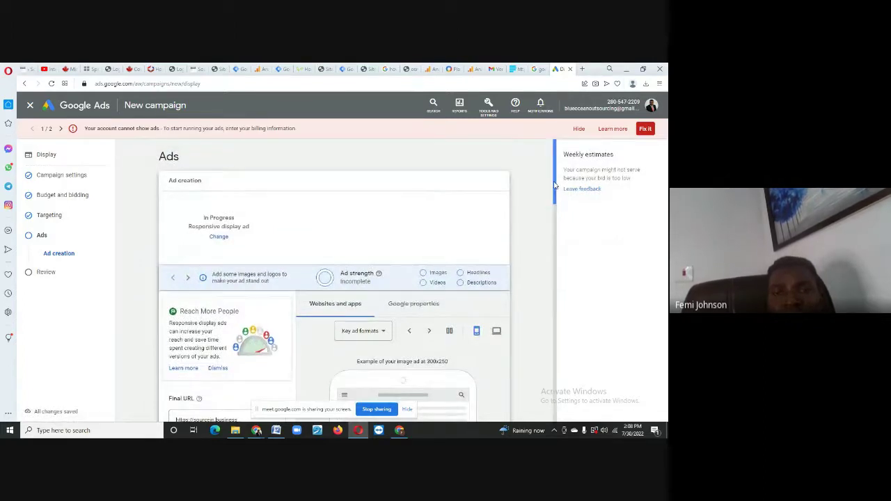
# - Set the responsive display ad's business name to "Sourcein Business"
pyautogui.moveTo(554, 185); pyautogui.dragTo(569, 218)
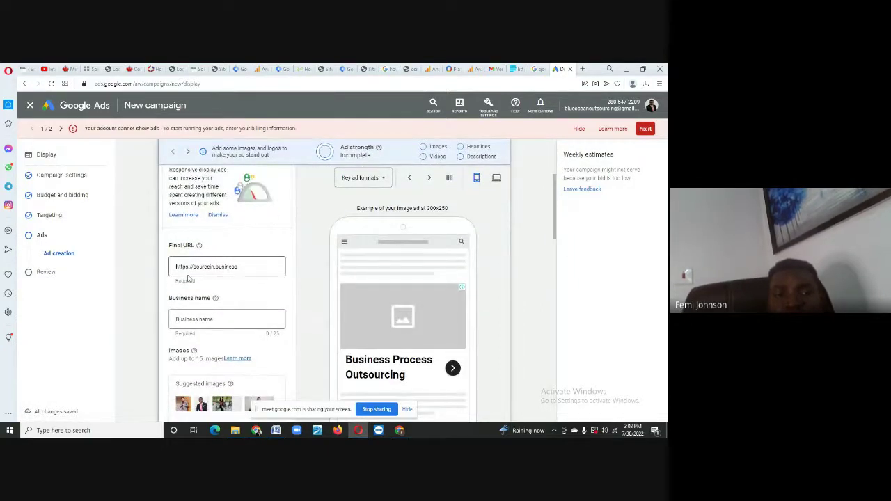
pyautogui.click(193, 319)
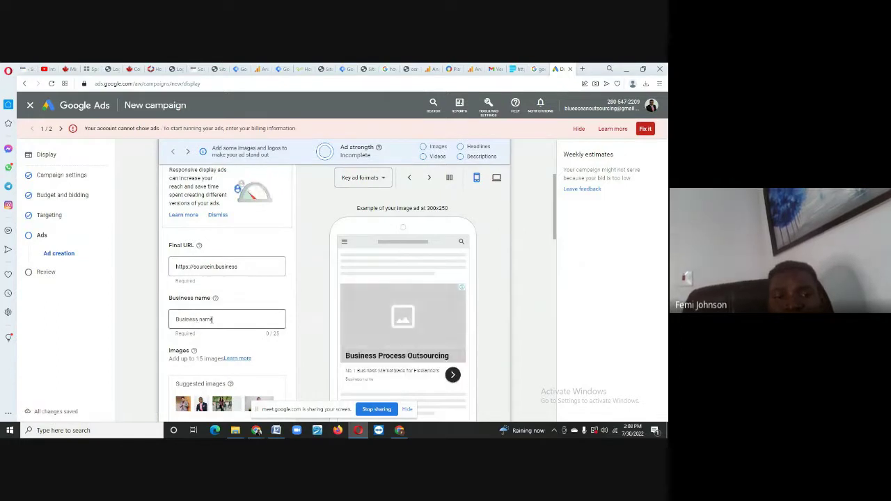
pyautogui.click(217, 317)
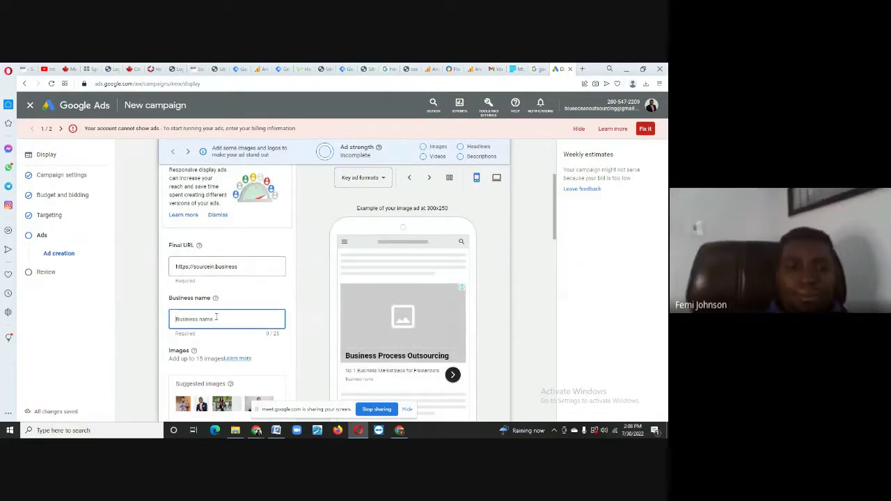
pyautogui.write('Sourc')
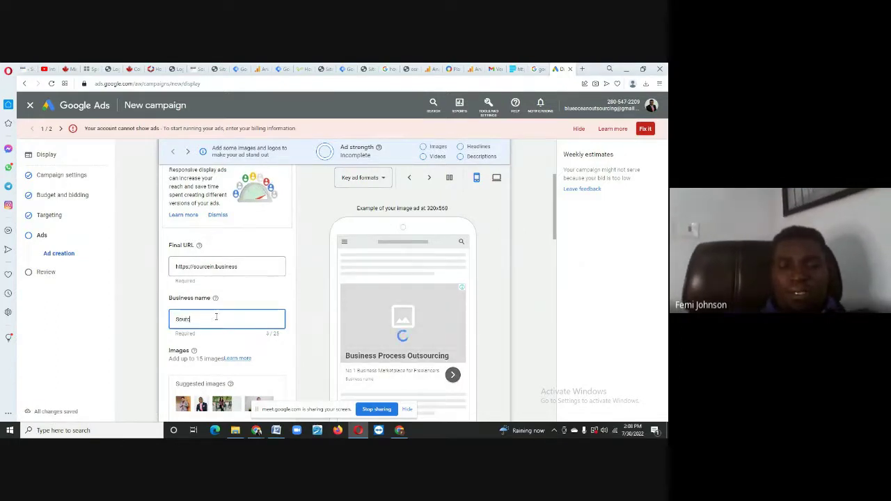
pyautogui.write('ein B')
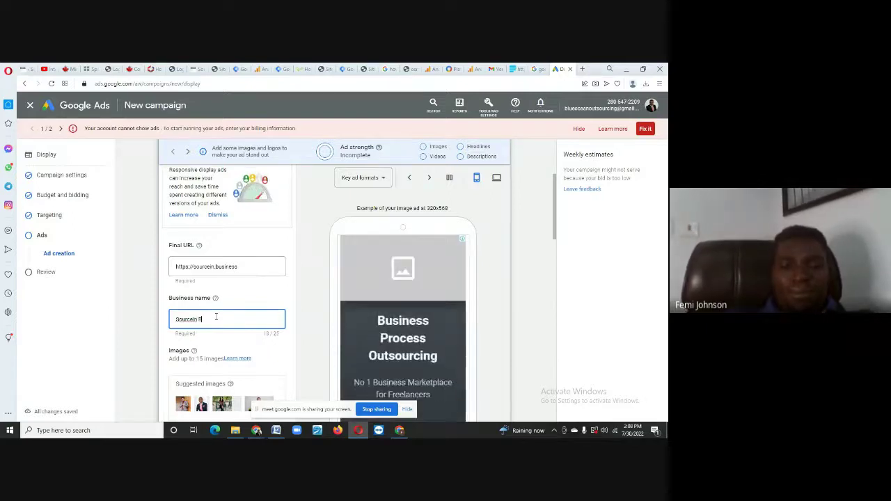
pyautogui.write('usiness')
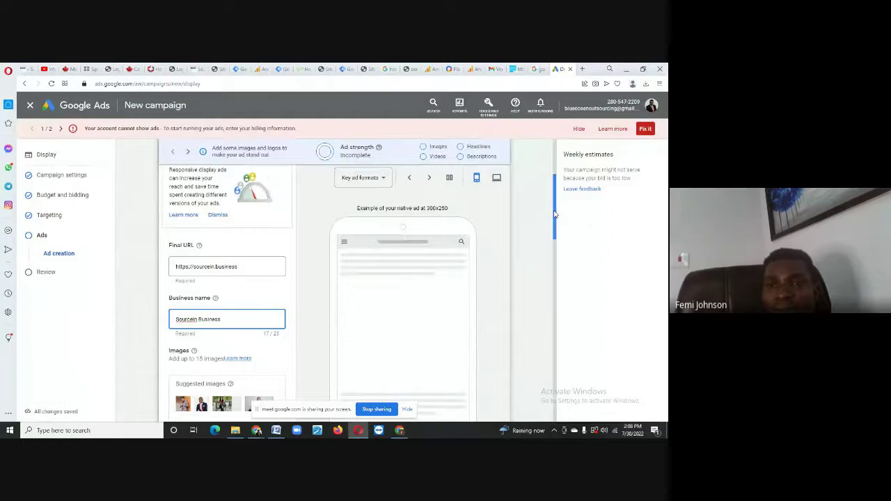
# - Upload "Semplus Digital Illustration SEO Optimization Instagram Post" from the SEMPlus Media folder's Media subfolder as an image for the ad
pyautogui.moveTo(552, 216); pyautogui.dragTo(565, 237)
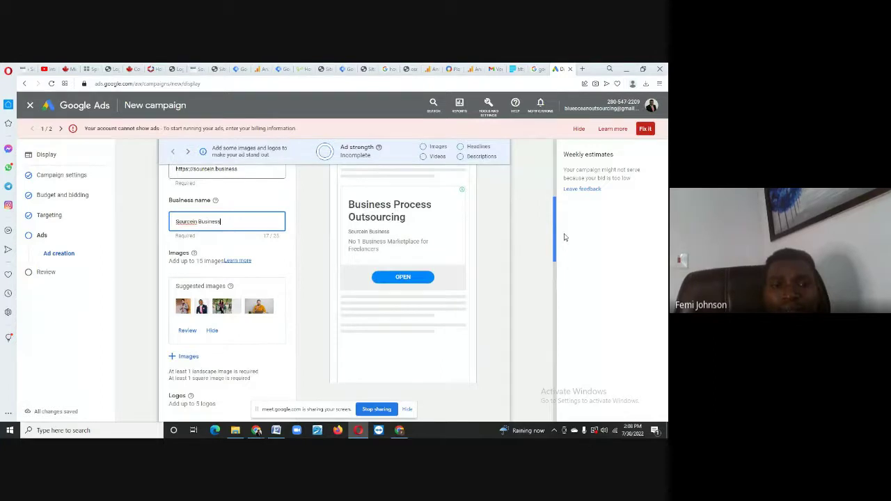
pyautogui.scroll(-1, 565, 243)
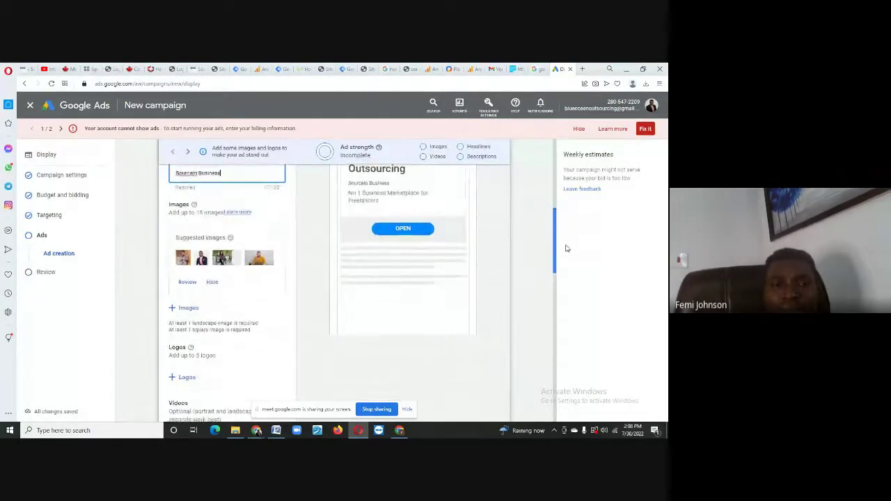
pyautogui.scroll(-1, 566, 250)
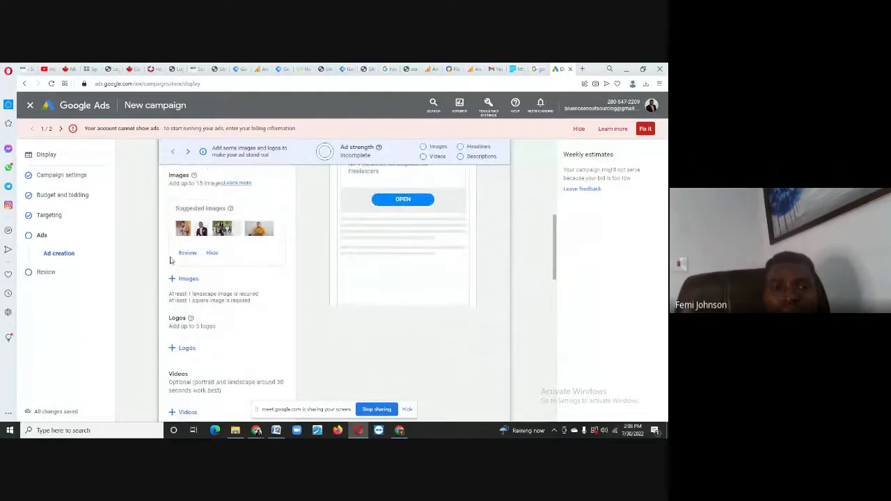
pyautogui.click(189, 280)
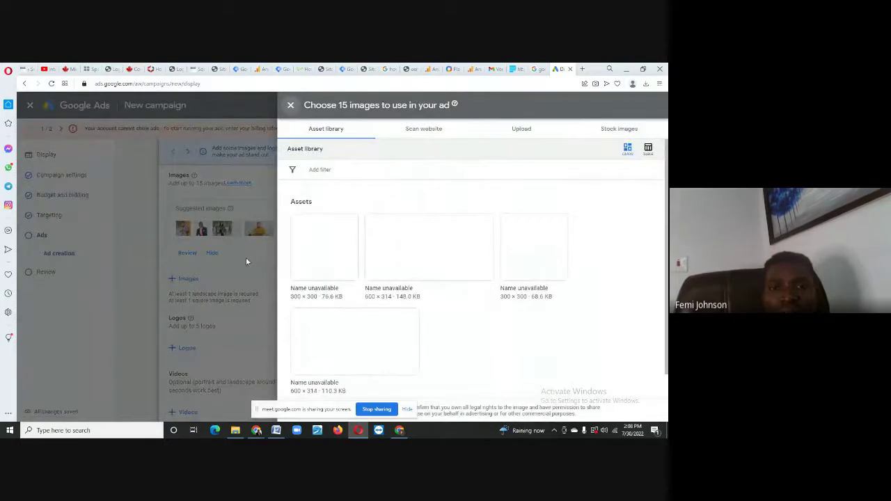
pyautogui.moveTo(312, 237)
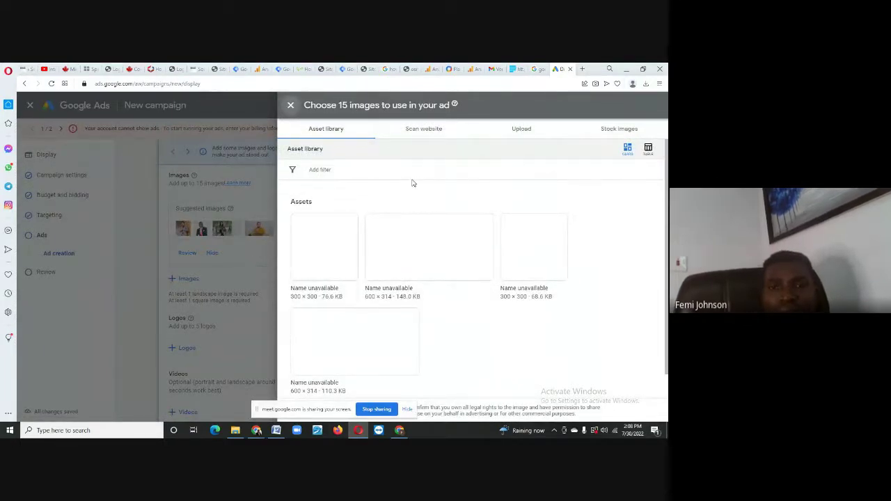
pyautogui.click(522, 130)
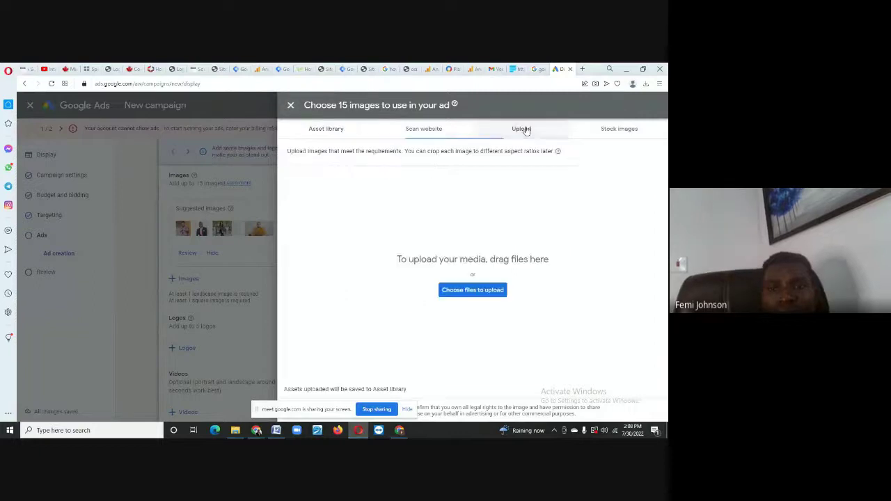
pyautogui.click(477, 291)
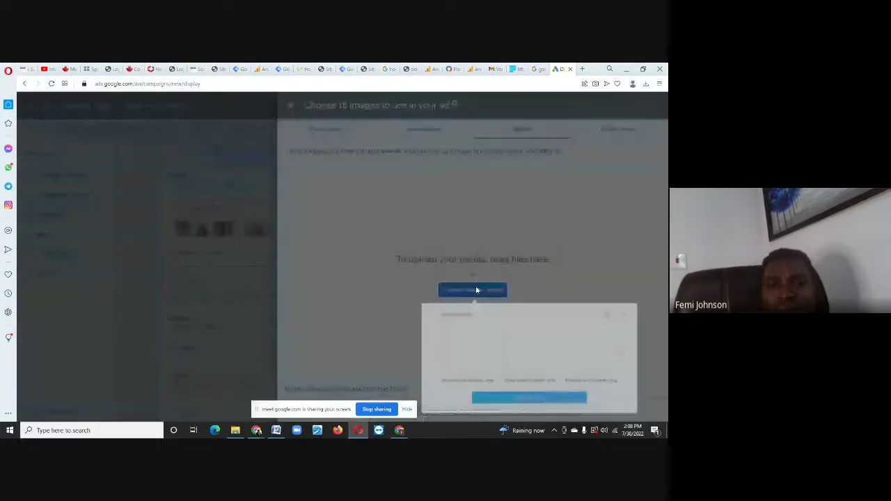
pyautogui.click(532, 398)
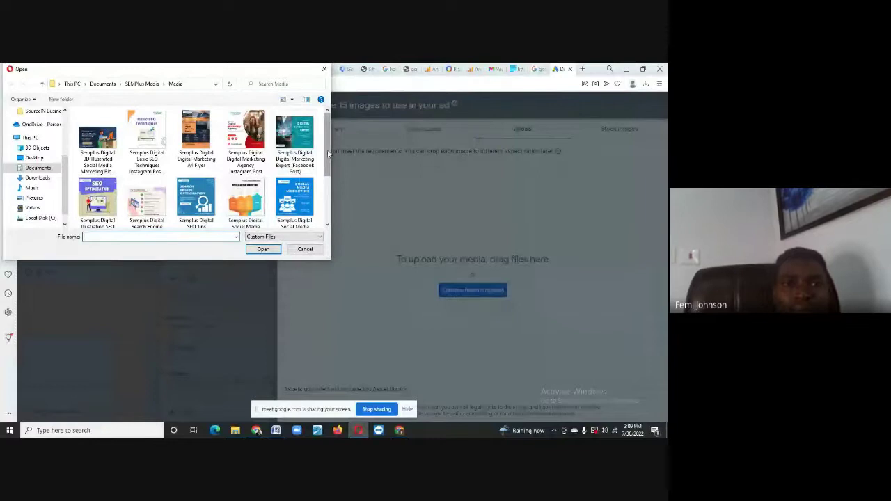
pyautogui.moveTo(328, 153)
pyautogui.mouseDown()
pyautogui.moveTo(334, 181)
pyautogui.moveTo(324, 149)
pyautogui.mouseUp()
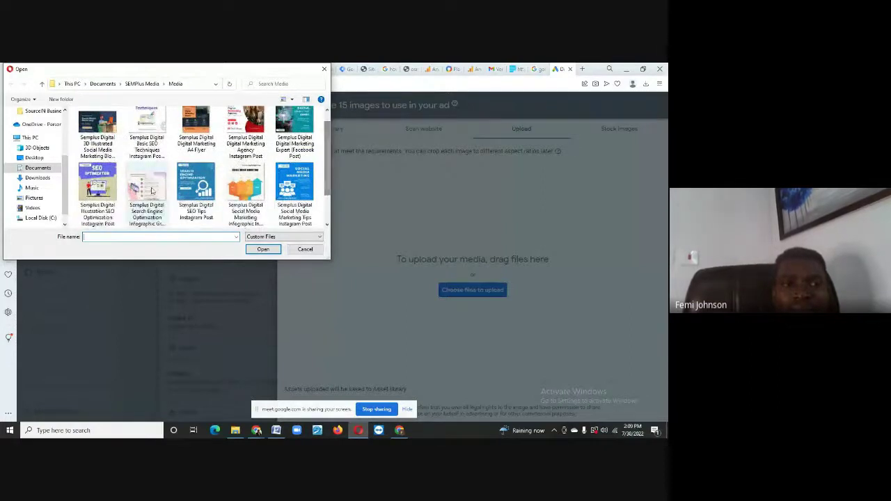
pyautogui.click(99, 186)
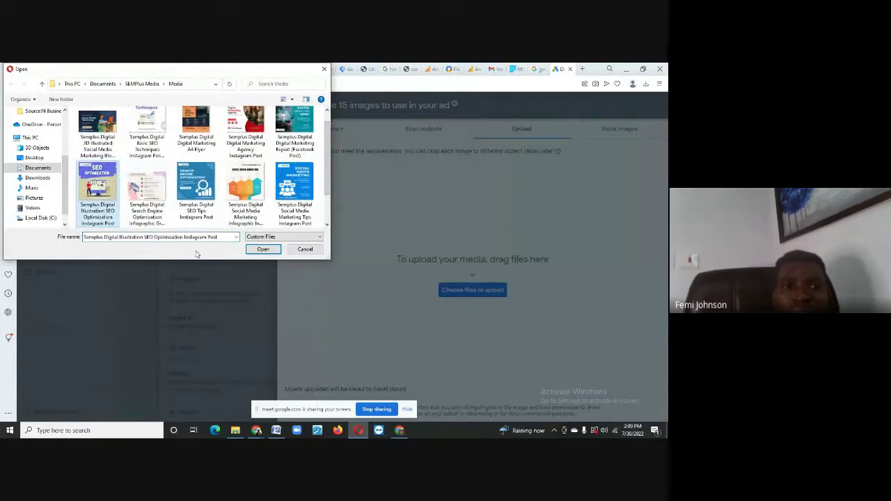
pyautogui.click(264, 249)
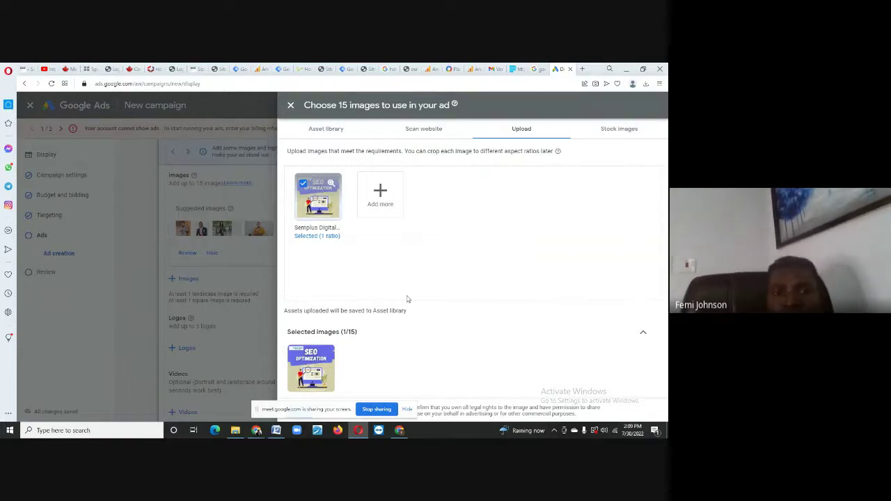
pyautogui.moveTo(313, 386)
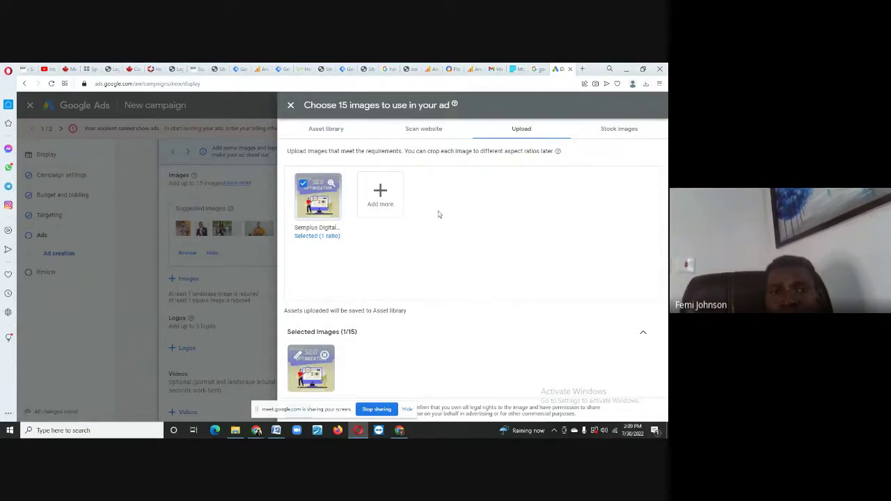
# - Save the uploaded SEO optimization image to the ad and check the ad preview
pyautogui.click(290, 106)
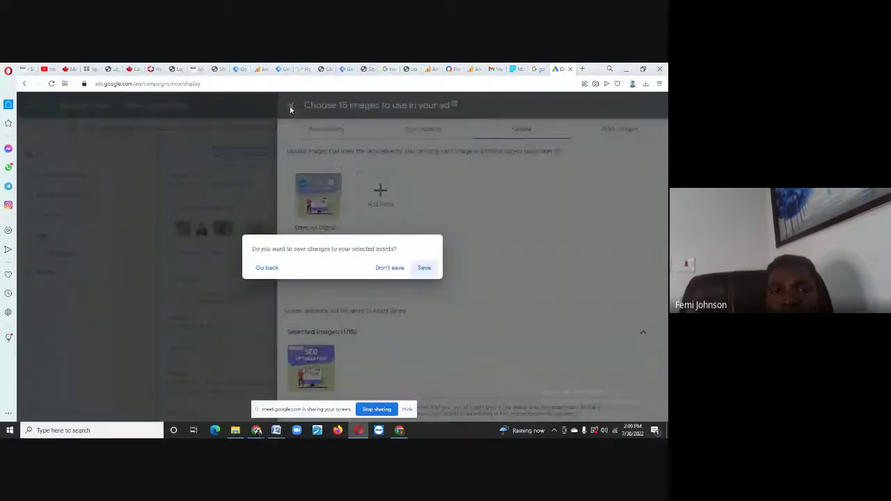
pyautogui.click(423, 270)
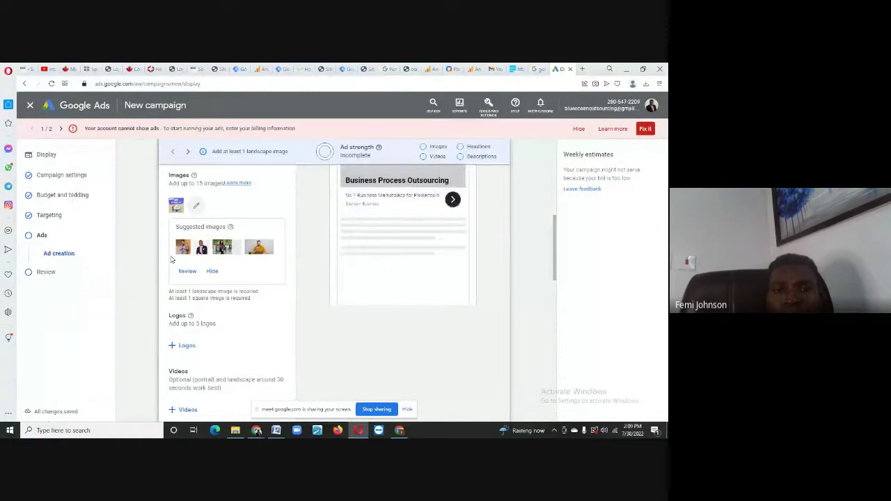
pyautogui.moveTo(554, 256); pyautogui.dragTo(550, 219)
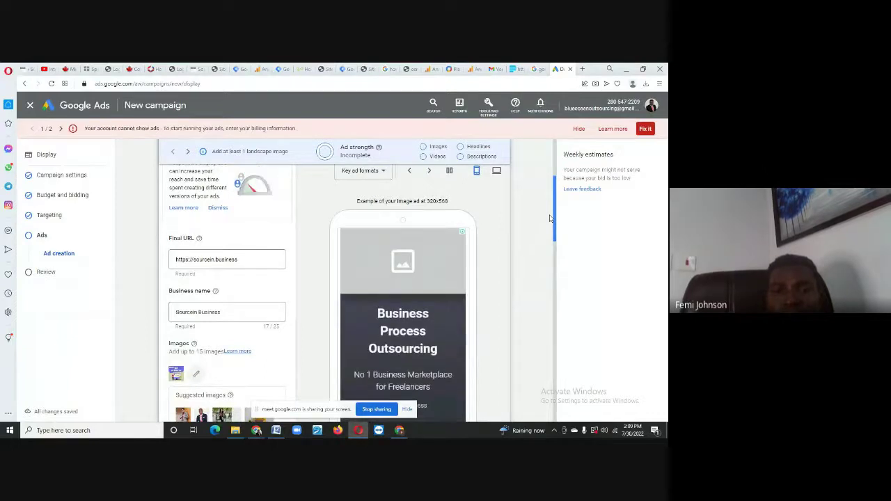
pyautogui.moveTo(549, 219); pyautogui.dragTo(553, 230)
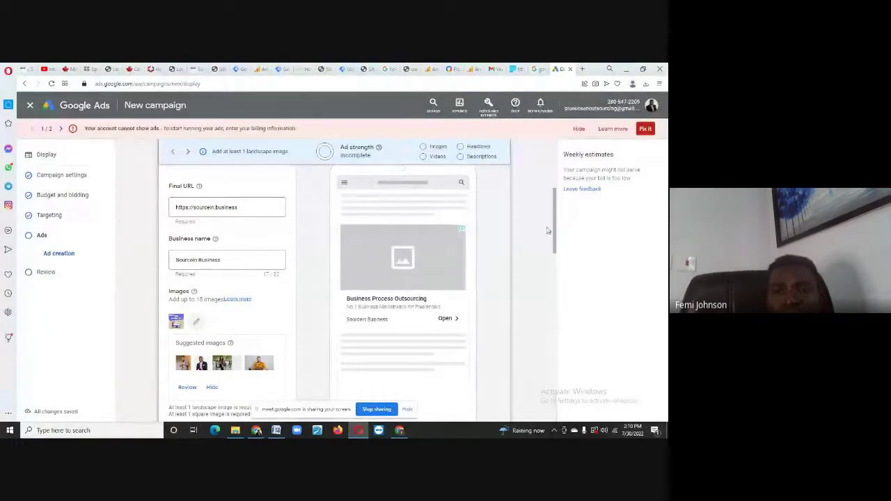
pyautogui.moveTo(555, 233); pyautogui.dragTo(551, 208)
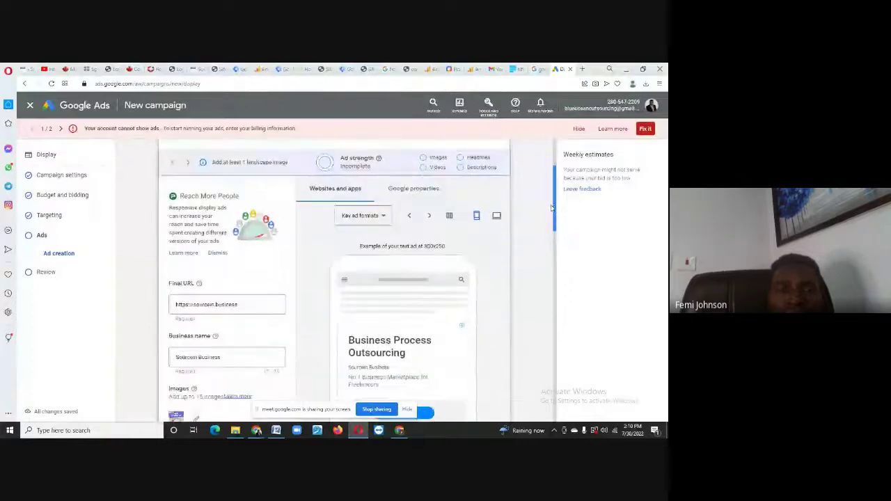
pyautogui.scroll(-1, 552, 208)
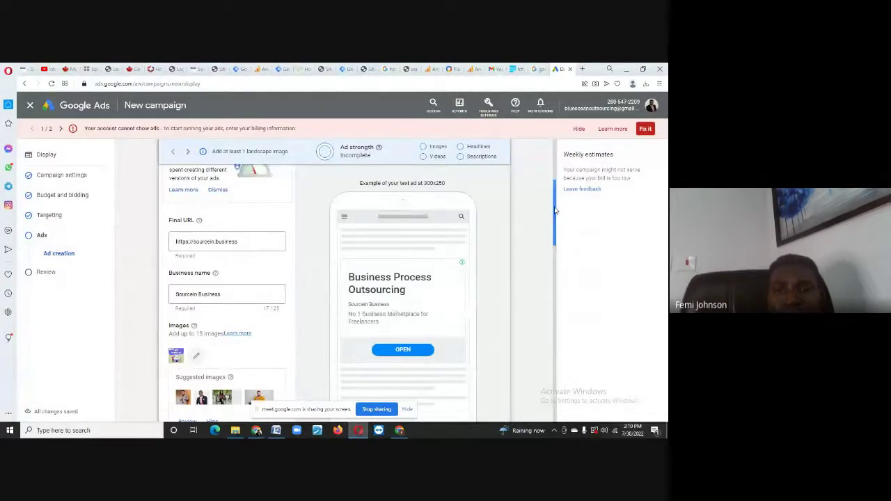
# - Add the blue Social Media Marketing image and the Blue Brown 3D Illustrated Social Media image from the downloaded files to the ad's image selection
pyautogui.moveTo(555, 210); pyautogui.dragTo(557, 235)
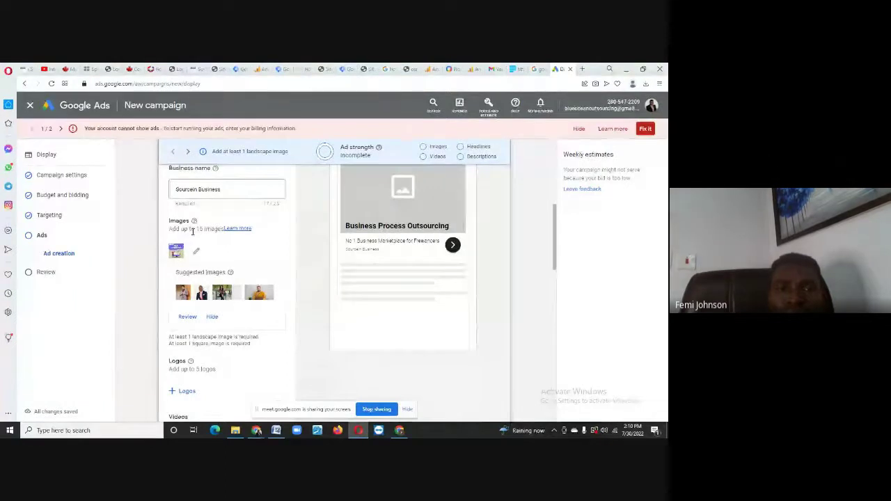
pyautogui.click(197, 252)
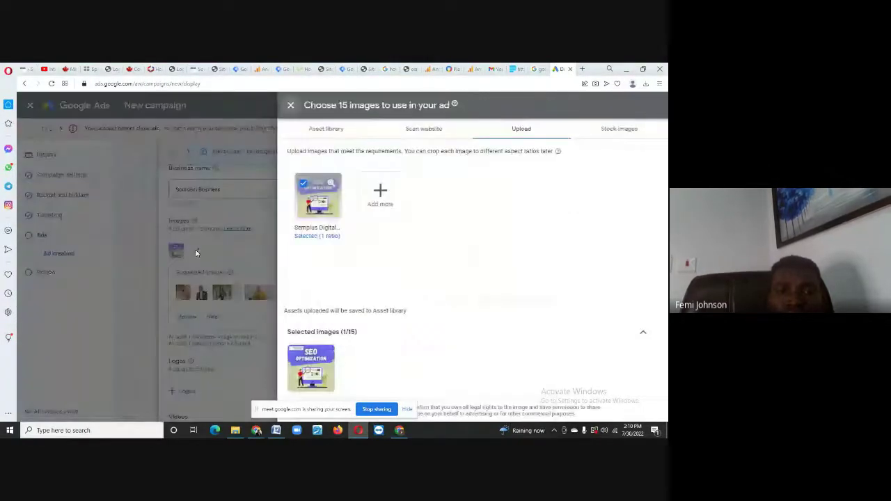
pyautogui.click(381, 193)
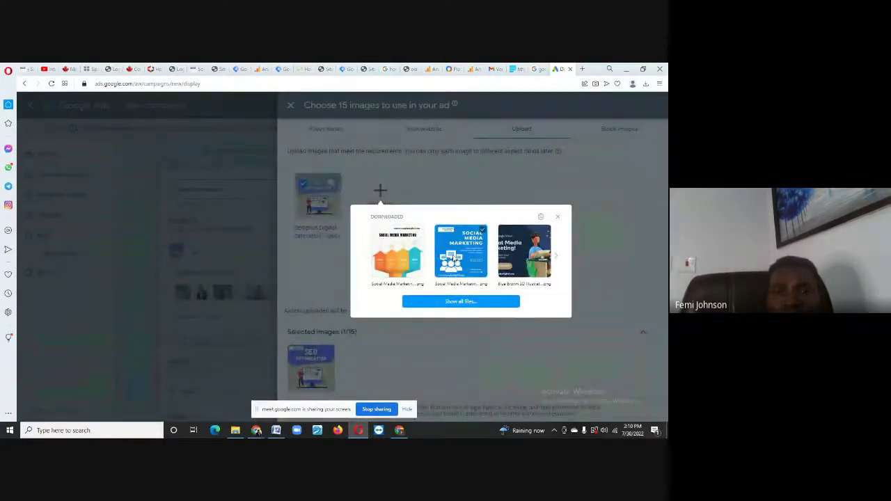
pyautogui.click(454, 259)
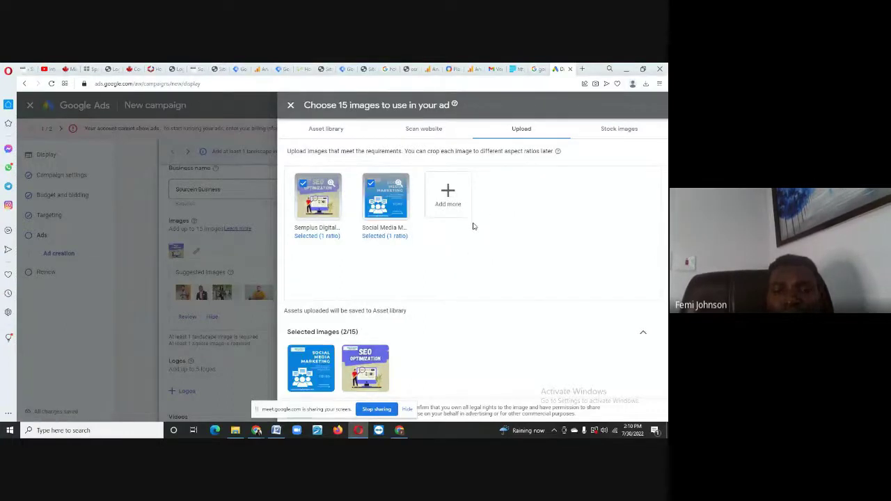
pyautogui.click(445, 198)
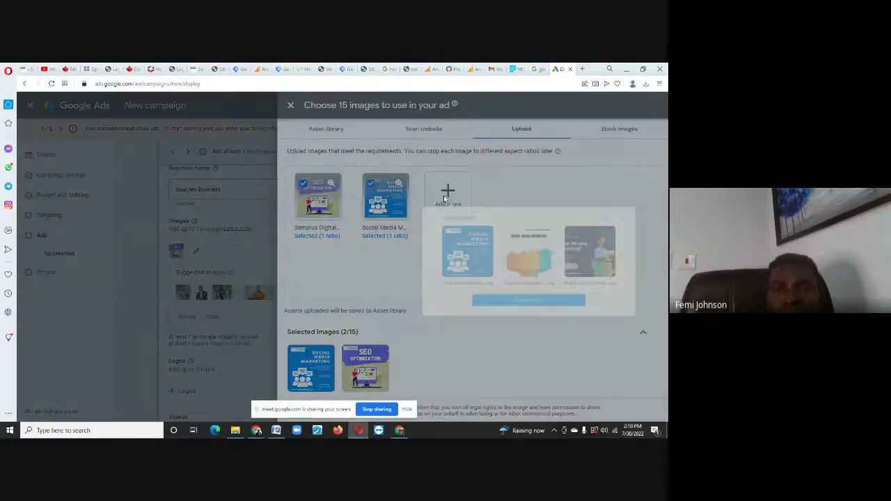
pyautogui.click(598, 256)
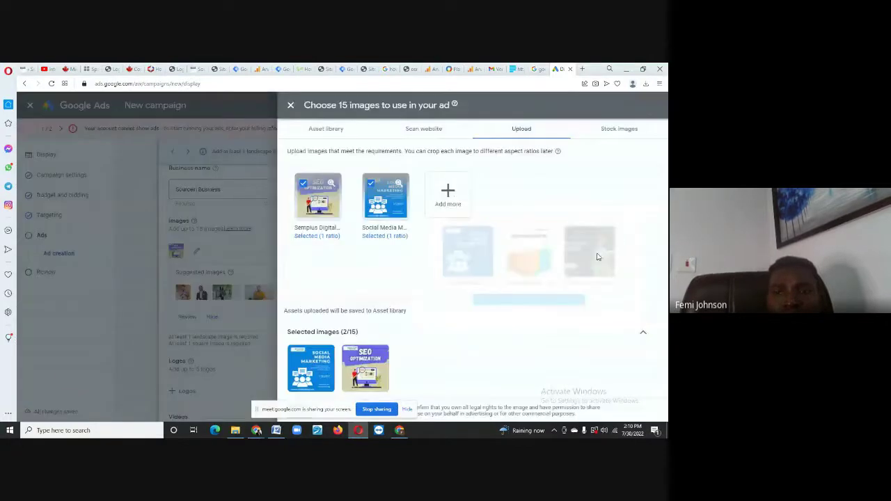
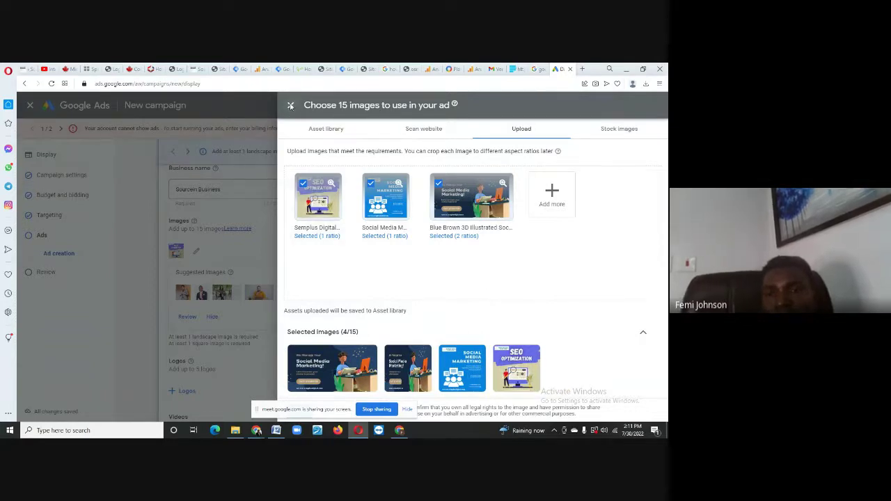
# - Review the selected images, save them to the ad and look at the updated ad preview
pyautogui.click(644, 335)
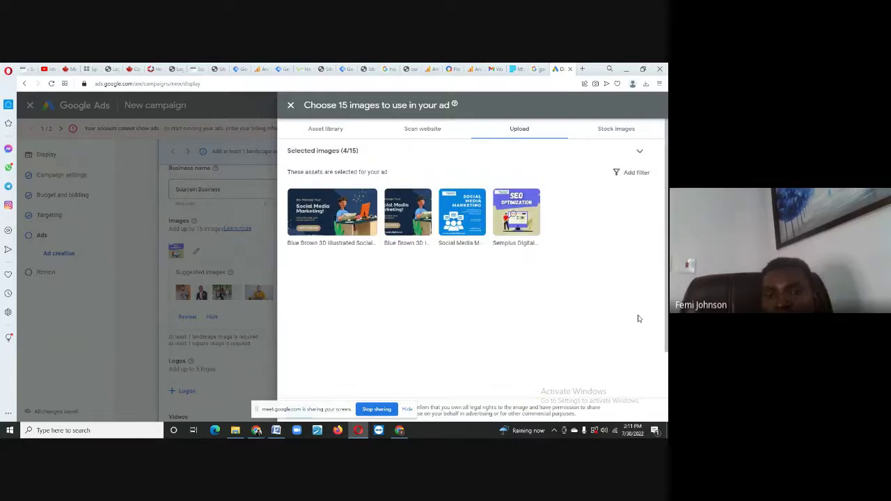
pyautogui.click(640, 152)
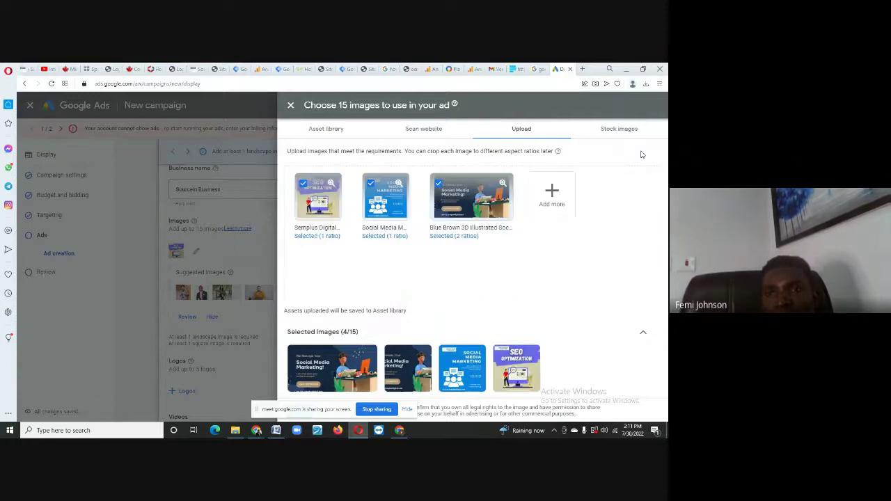
pyautogui.click(291, 106)
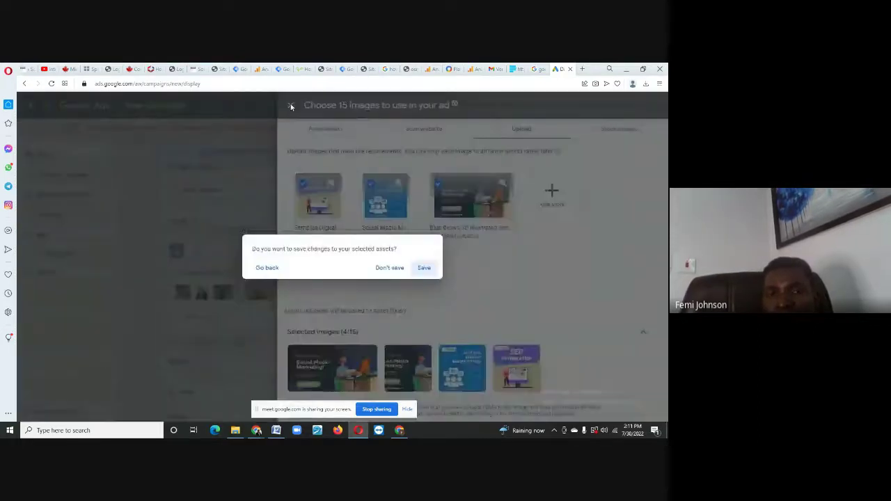
pyautogui.click(423, 268)
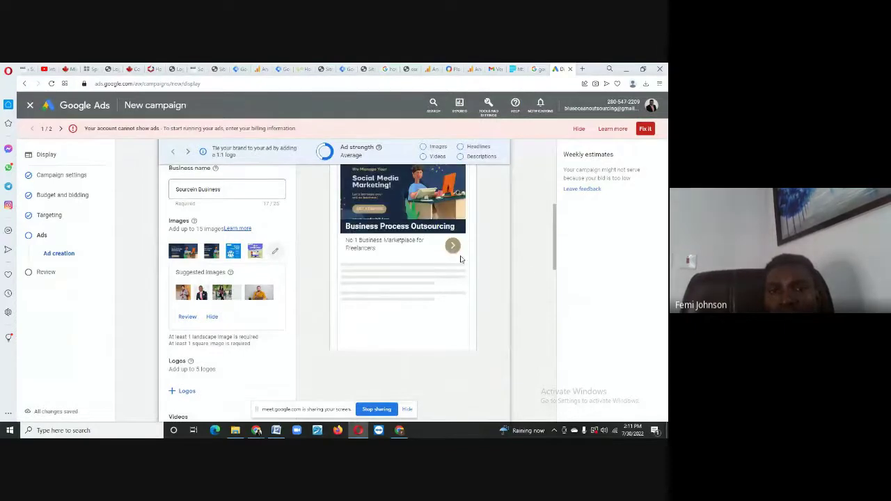
pyautogui.moveTo(555, 256); pyautogui.dragTo(555, 239)
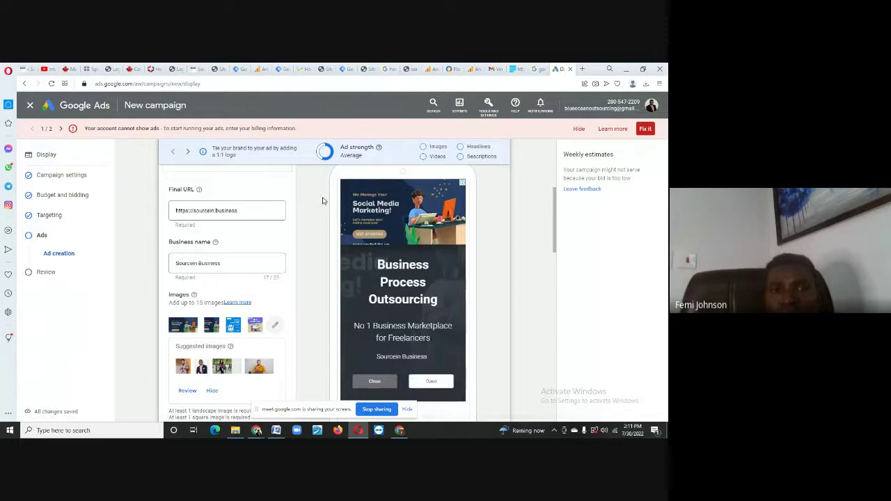
# - Upload "Sourcein logo11" from the SourceIN Business folder as the ad's logo and save the logo selection
pyautogui.moveTo(558, 237); pyautogui.dragTo(557, 280)
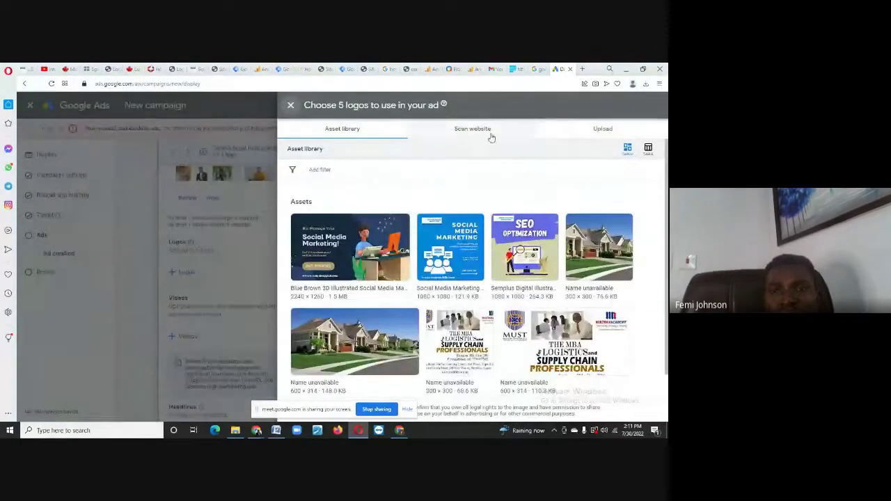
pyautogui.click(602, 128)
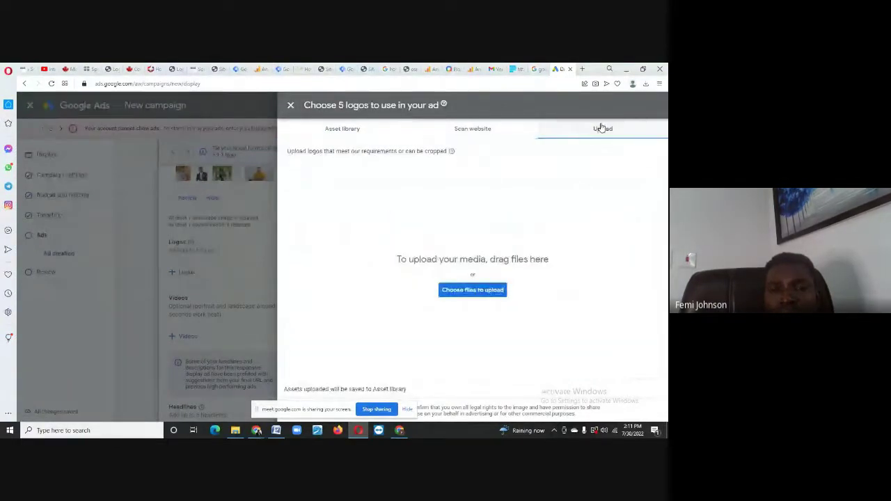
pyautogui.click(461, 293)
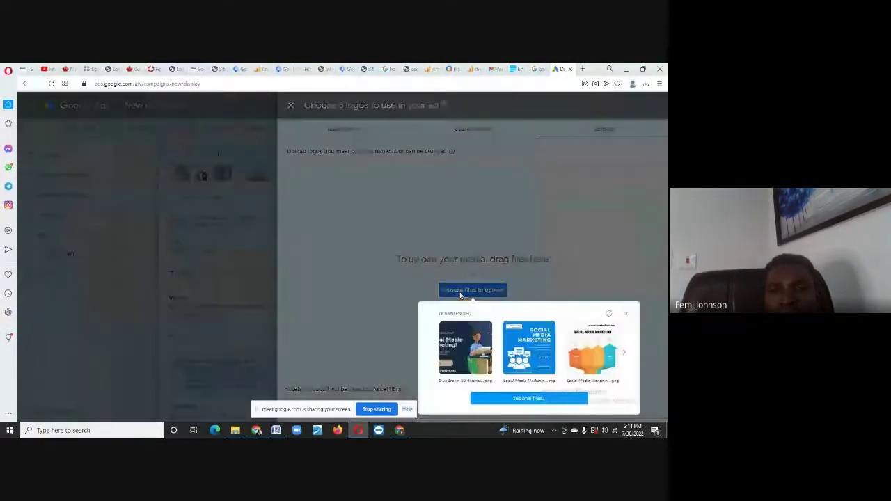
pyautogui.click(522, 399)
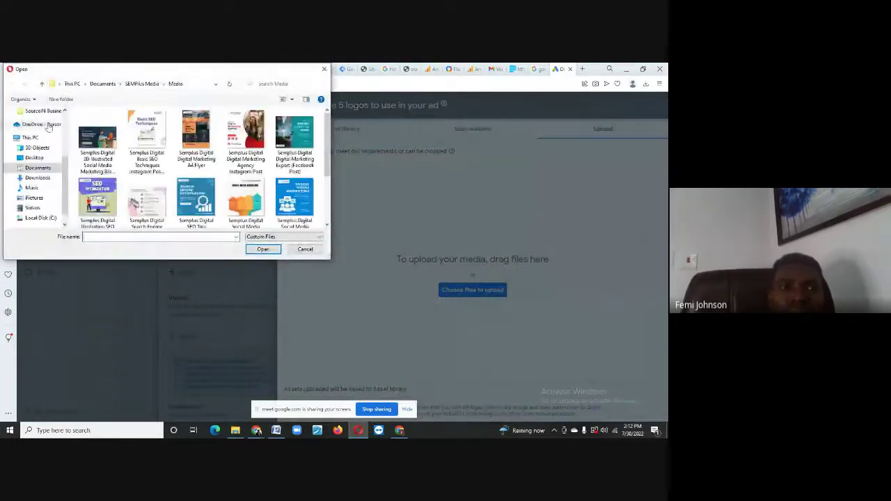
pyautogui.scroll(3, 66, 123)
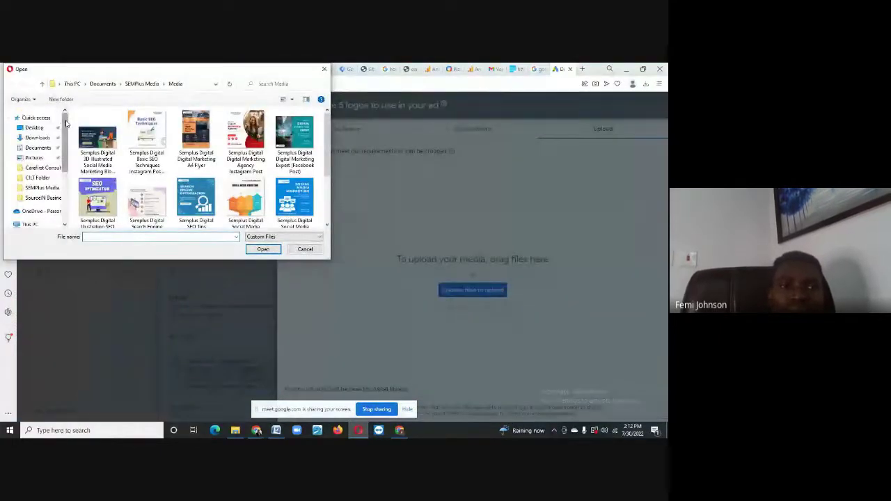
pyautogui.click(34, 198)
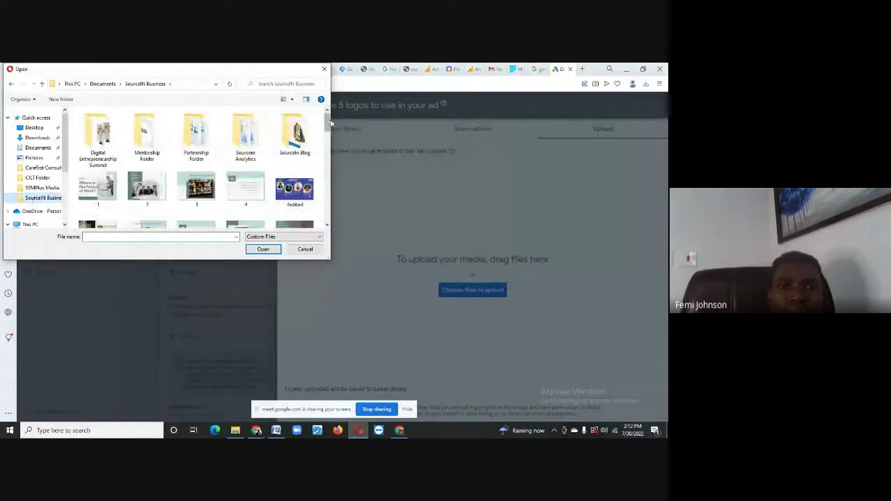
pyautogui.moveTo(330, 123); pyautogui.dragTo(327, 184)
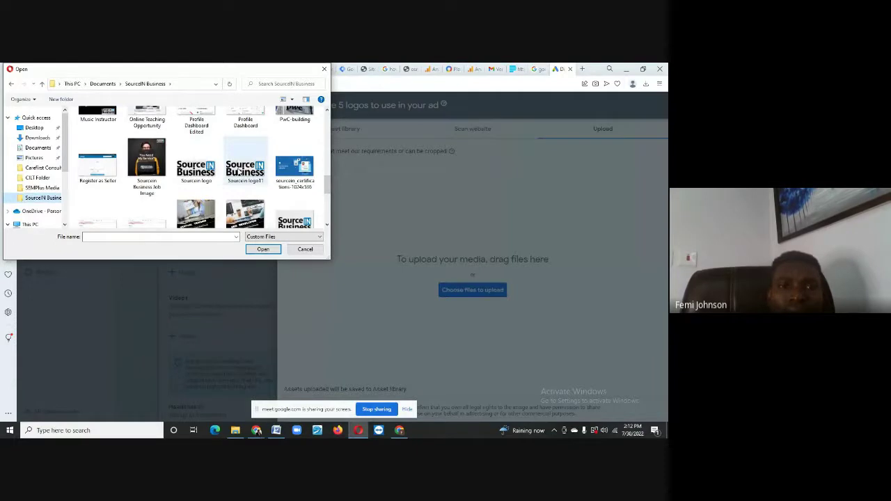
pyautogui.click(238, 171)
pyautogui.click(256, 251)
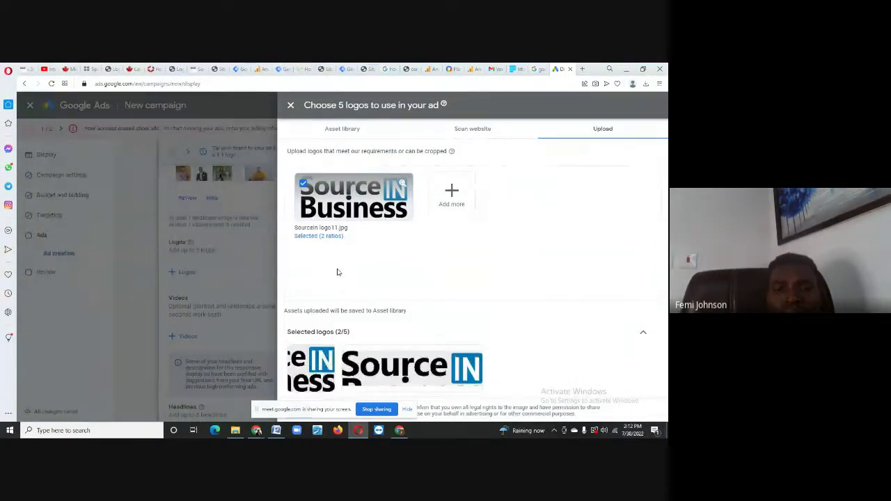
pyautogui.click(291, 106)
pyautogui.click(423, 267)
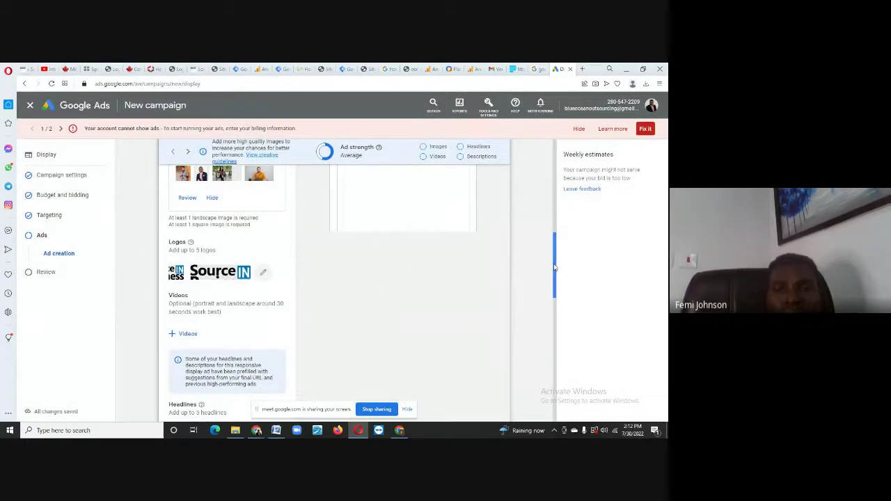
# - Search YouTube for "Sourcein Business", add the video "How to Setup Your Profile On Sourcein Business" to the ad, save it and check the preview
pyautogui.moveTo(555, 268); pyautogui.dragTo(557, 285)
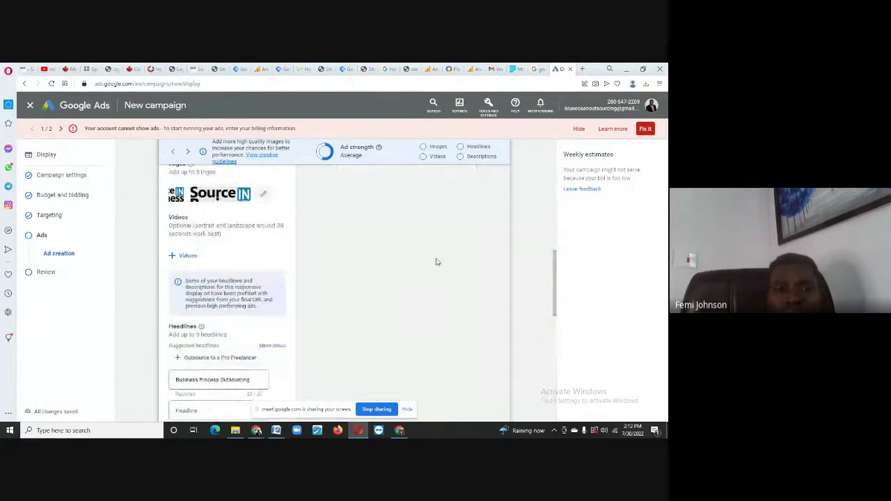
pyautogui.click(185, 257)
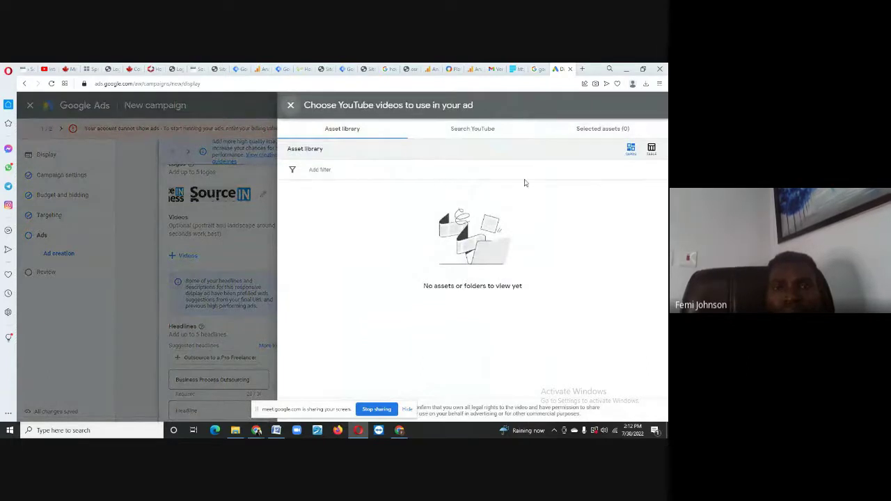
pyautogui.click(468, 133)
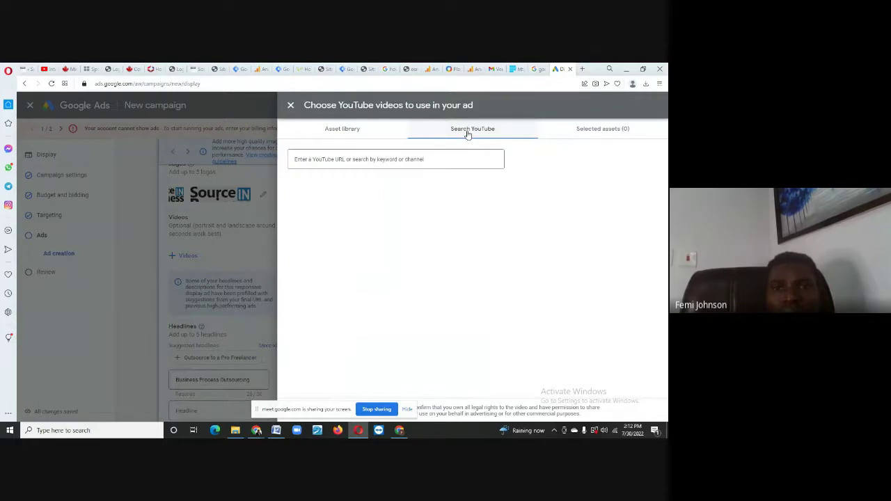
pyautogui.click(310, 159)
pyautogui.write('SourceIn')
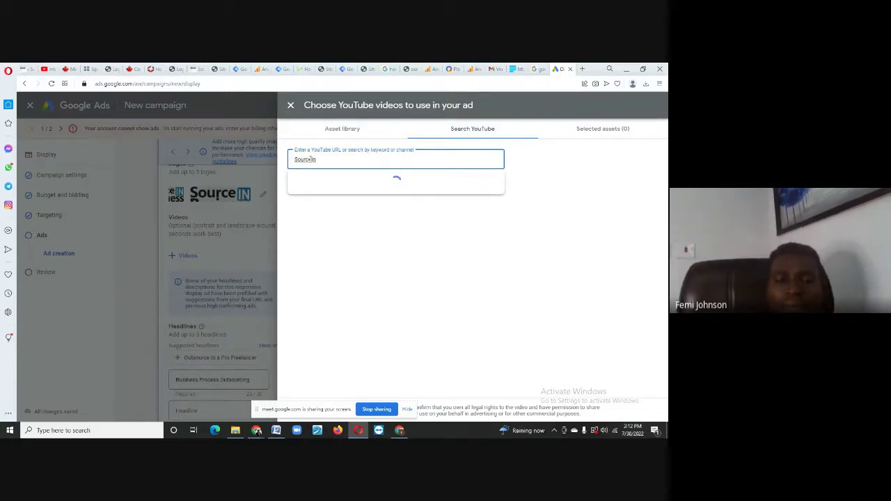
pyautogui.write(' Business')
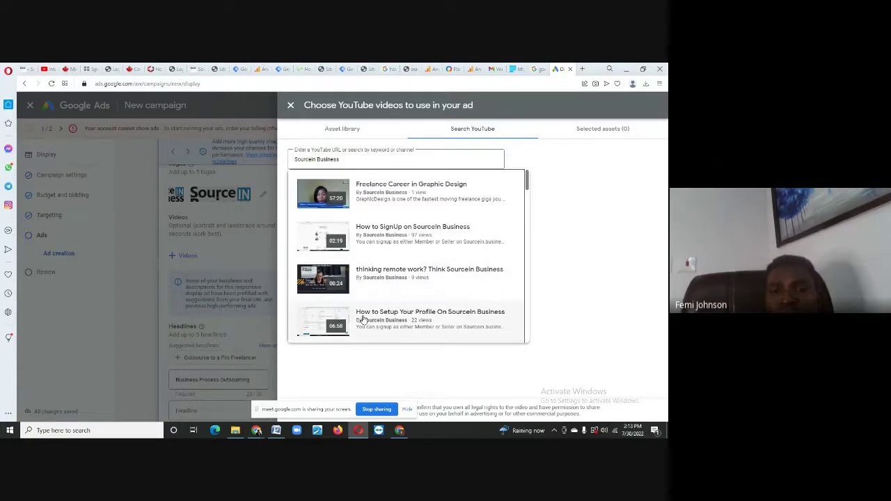
pyautogui.click(362, 320)
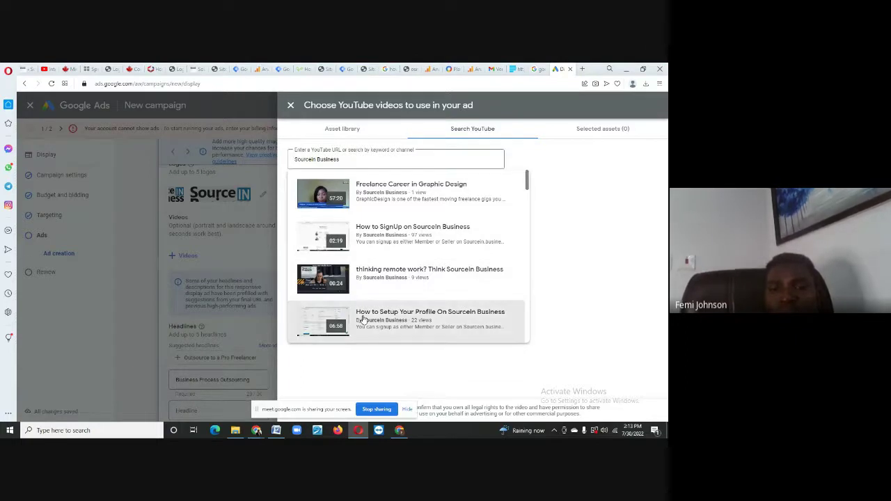
pyautogui.click(291, 107)
pyautogui.click(424, 268)
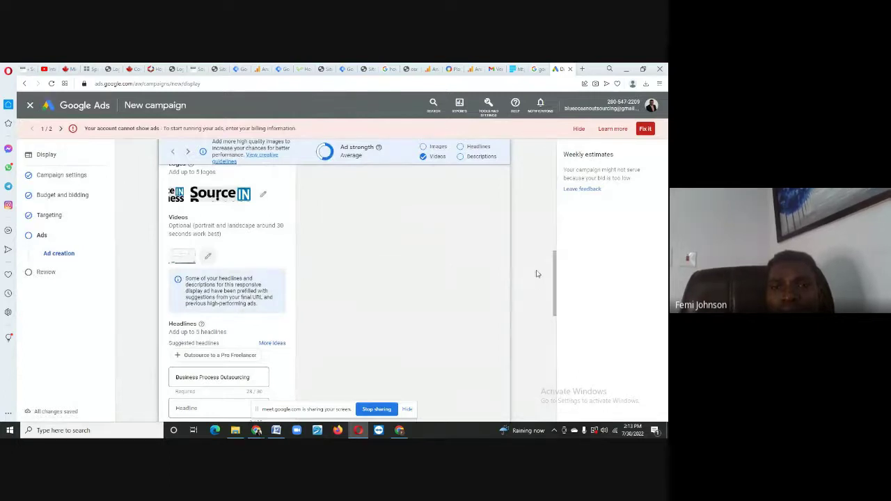
pyautogui.moveTo(555, 288); pyautogui.dragTo(544, 214)
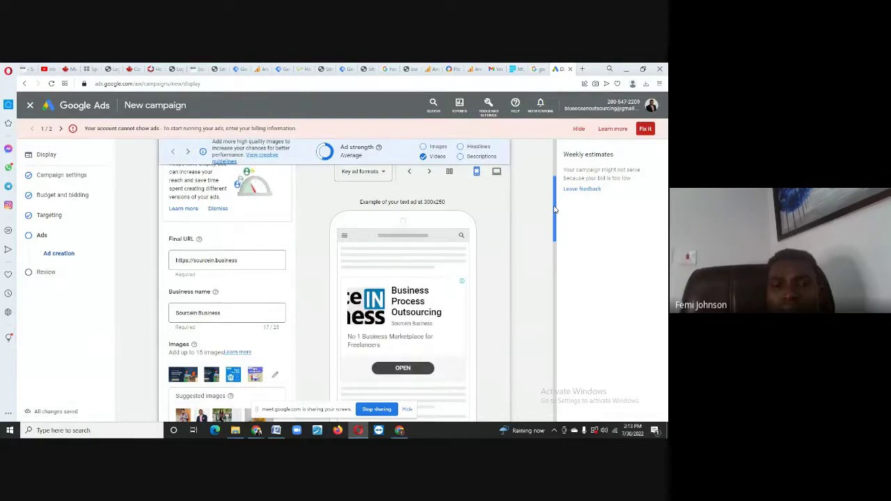
# - Enter "Launch amazing career in Freelancing" as the ad's second headline
pyautogui.moveTo(555, 209); pyautogui.dragTo(554, 322)
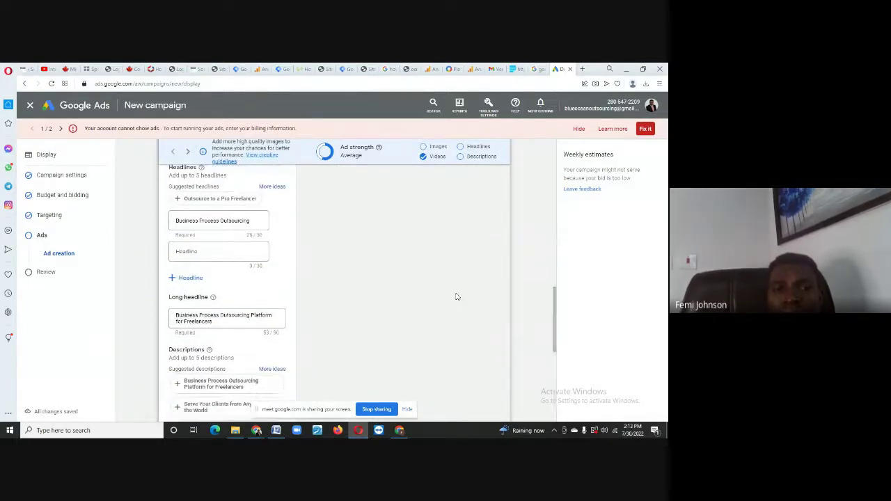
pyautogui.click(197, 250)
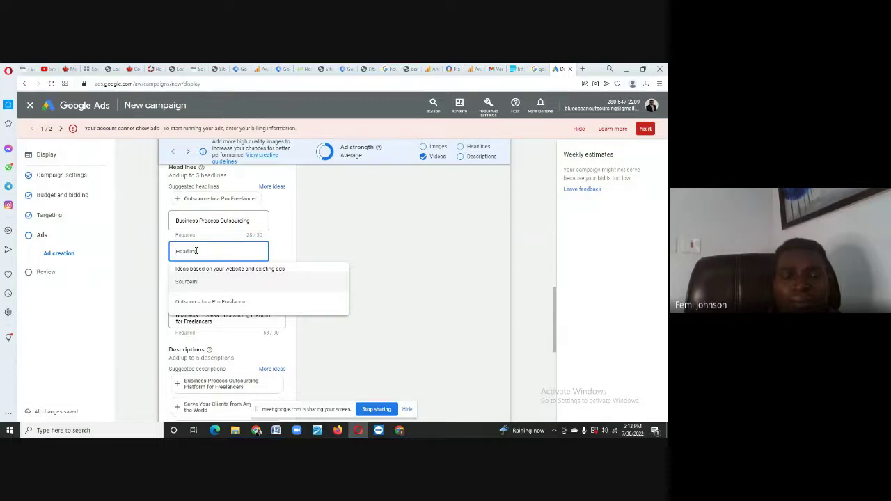
pyautogui.write('Launch amazing career in F')
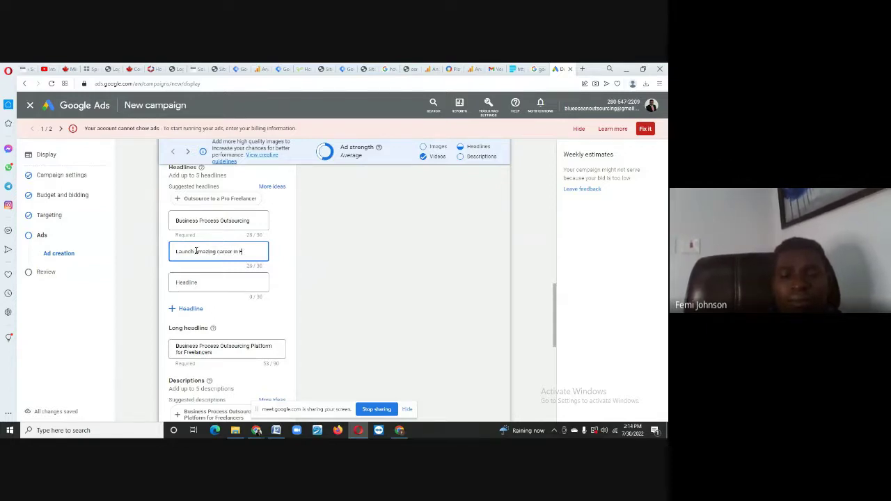
pyautogui.write('reelanc')
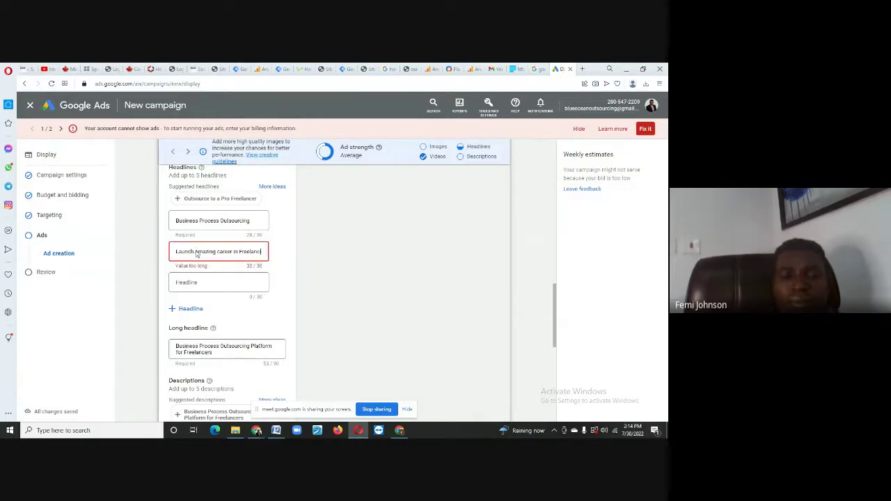
pyautogui.write('ing')
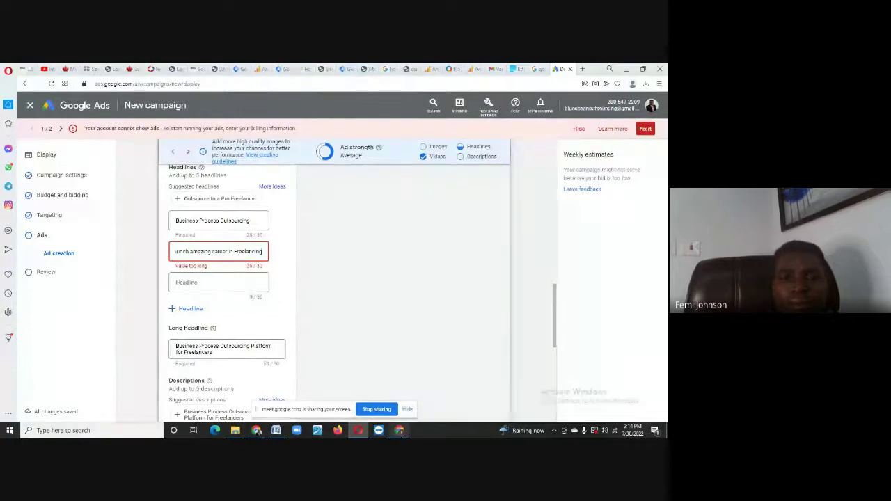
# - Shorten the second headline to "Amazing career in Freelancing" so it fits the 30-character limit
pyautogui.click(399, 430)
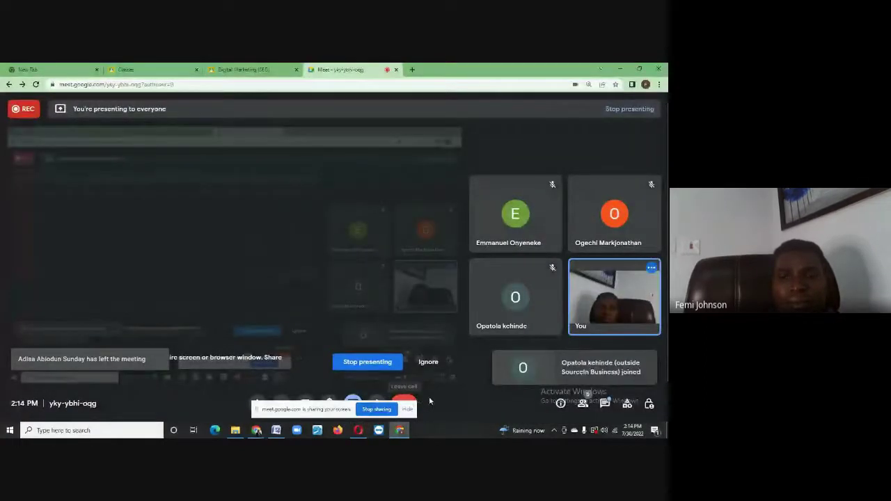
pyautogui.click(358, 430)
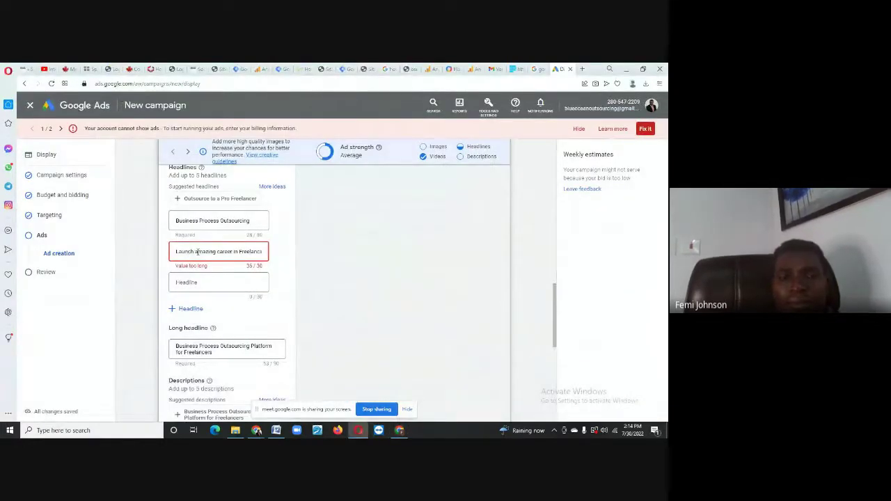
pyautogui.press('BackSpace')
pyautogui.press('BackSpace')
pyautogui.press('BackSpace')
pyautogui.press('BackSpace')
pyautogui.press('BackSpace')
pyautogui.press('BackSpace')
pyautogui.press('BackSpace')
pyautogui.press('BackSpace')
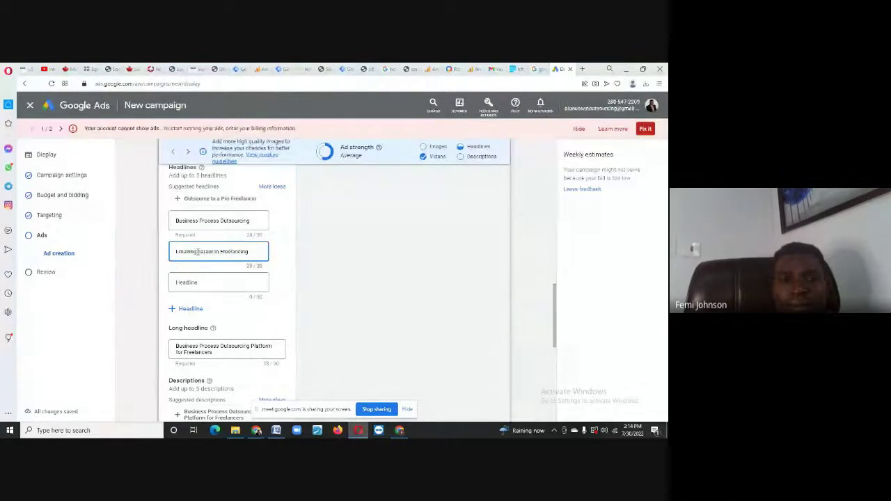
pyautogui.write('A')
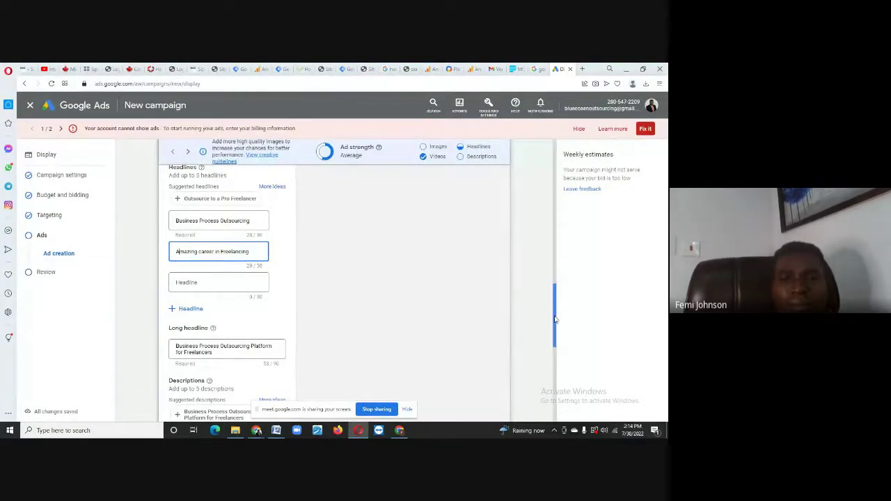
# - Switch to Chrome, open the sourcein.business website and accept its cookie notice
pyautogui.moveTo(555, 318); pyautogui.dragTo(557, 347)
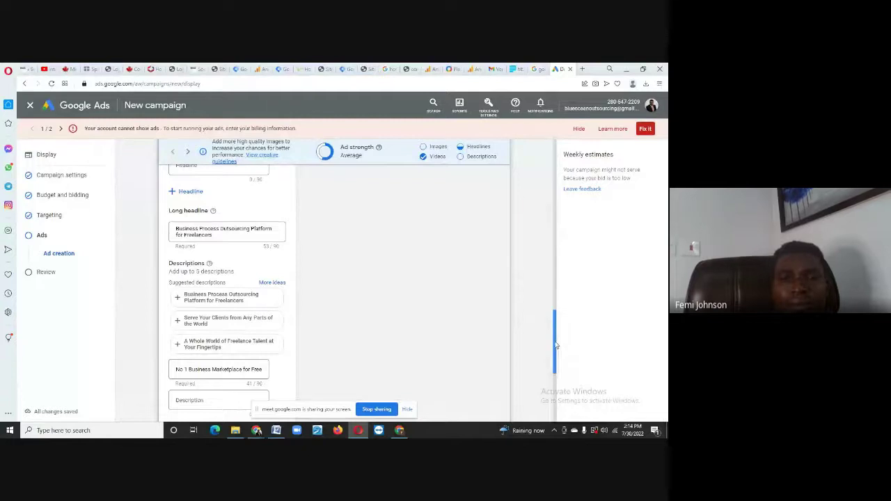
pyautogui.moveTo(557, 346); pyautogui.dragTo(557, 376)
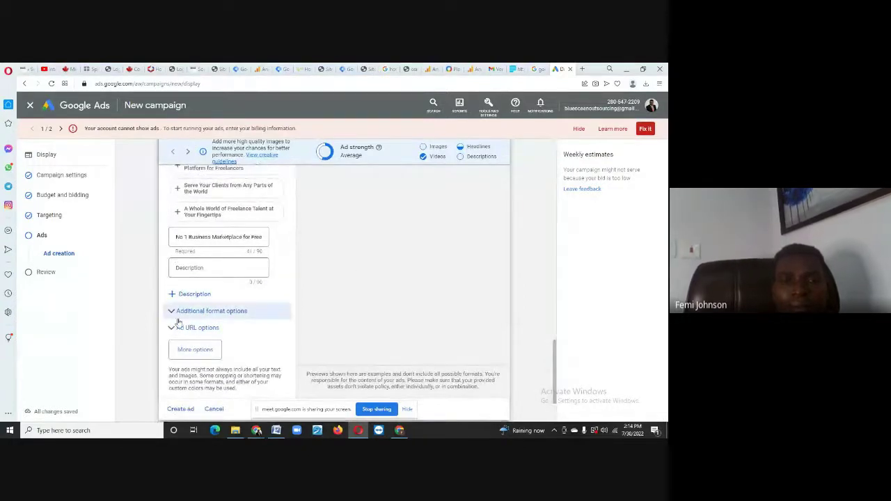
pyautogui.moveTo(258, 427)
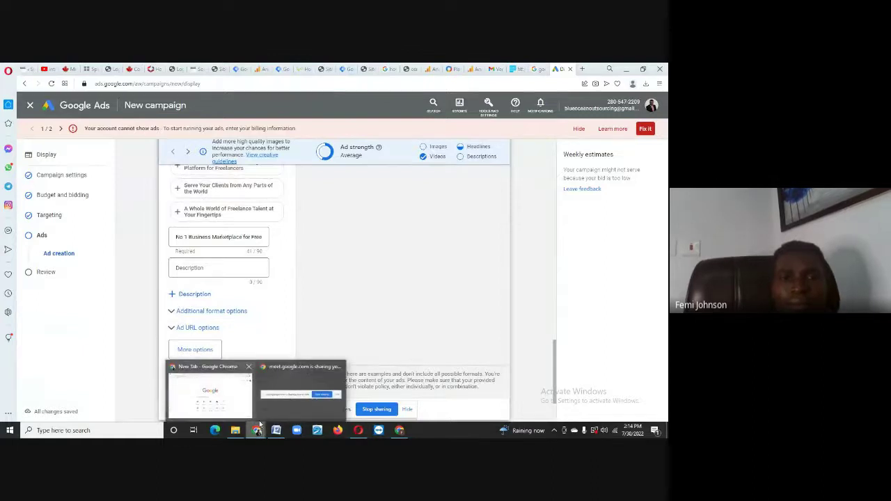
pyautogui.click(241, 398)
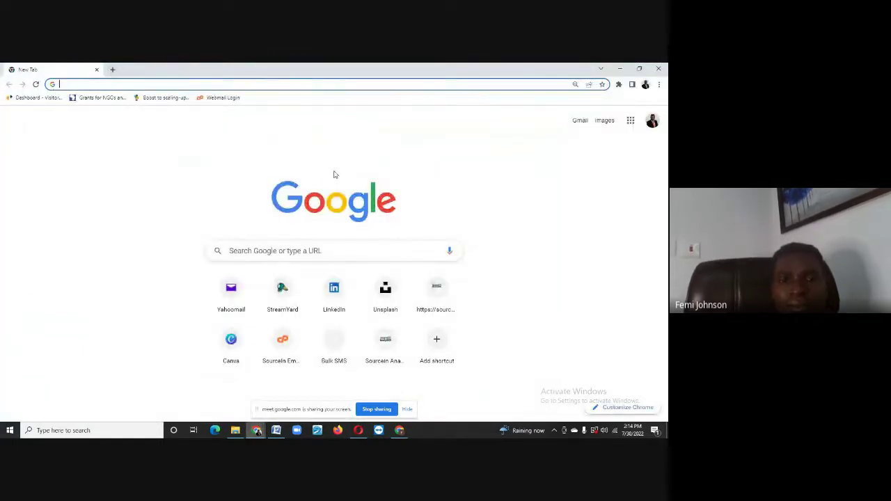
pyautogui.click(437, 296)
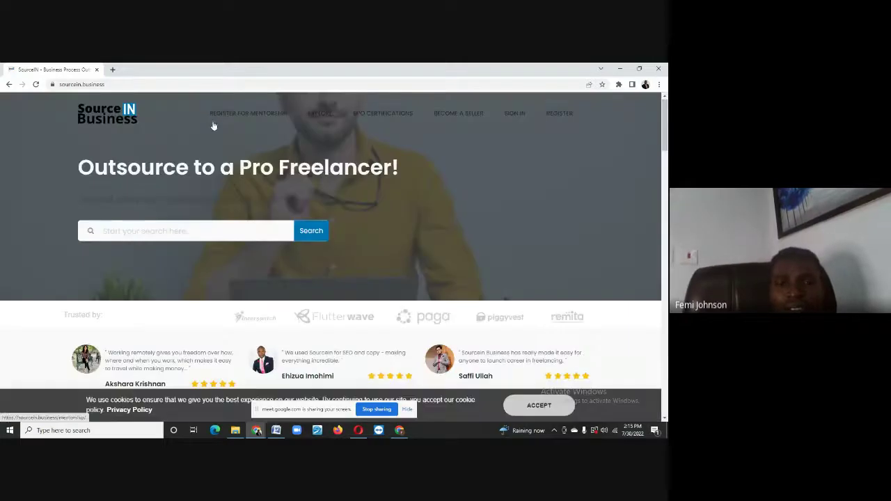
pyautogui.click(567, 409)
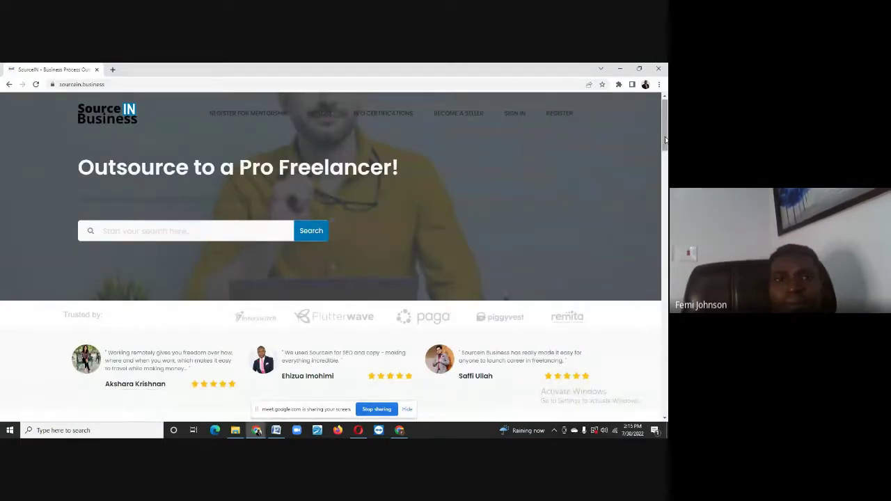
# - Copy the sentence under "Serve Your Clients From Any Parts of The World" from "Sourcein.Business is a" through "around the world."
pyautogui.moveTo(665, 139); pyautogui.dragTo(665, 228)
pyautogui.scroll(-4, 334, 278)
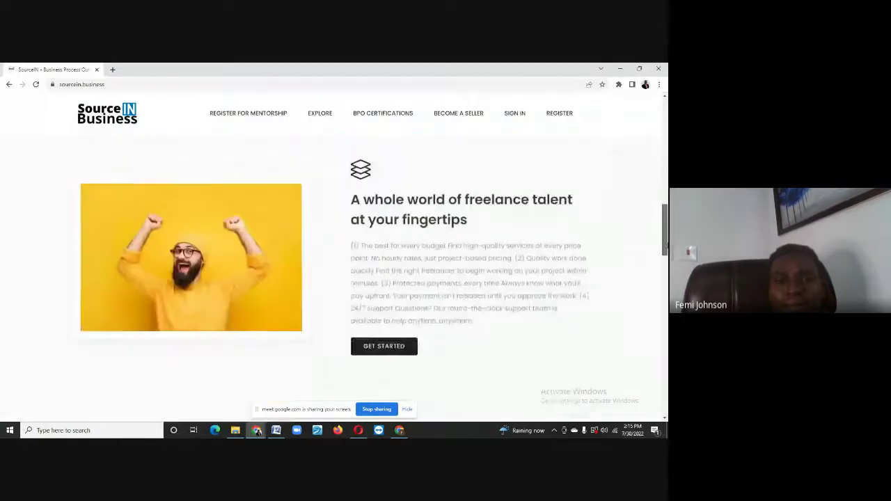
pyautogui.scroll(-1, 230, 251)
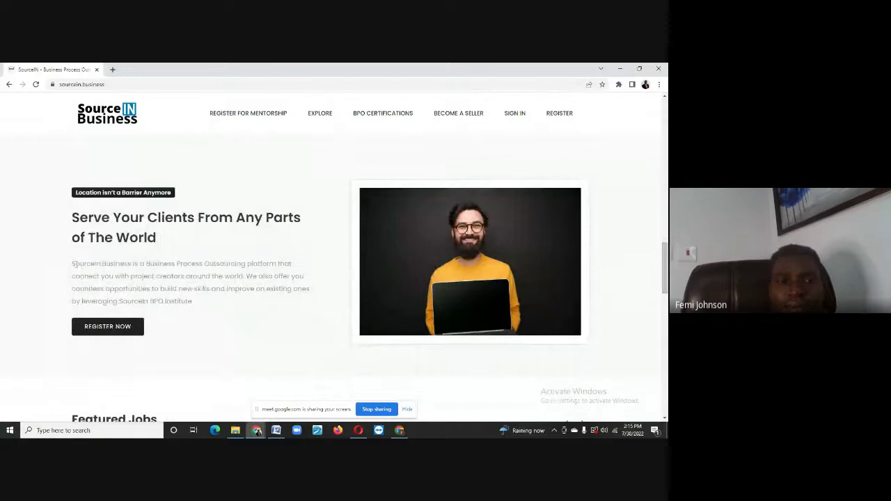
pyautogui.moveTo(71, 264); pyautogui.dragTo(235, 276)
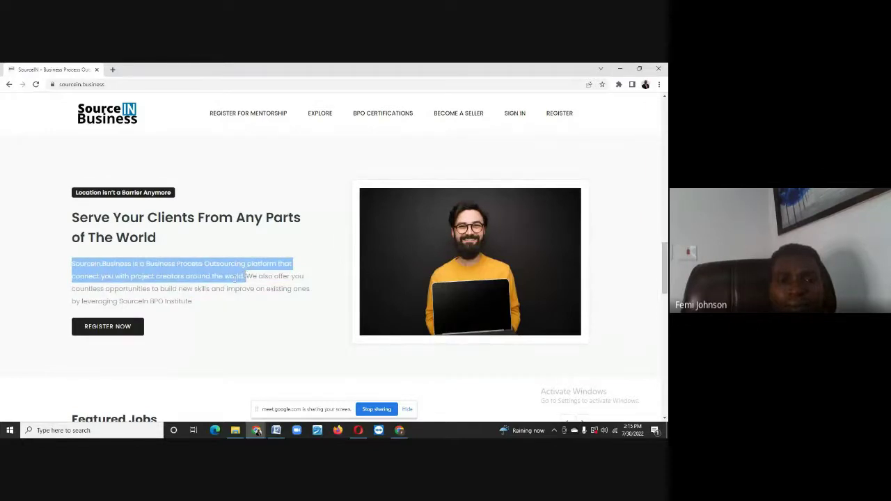
pyautogui.rightClick(235, 277)
pyautogui.click(240, 289)
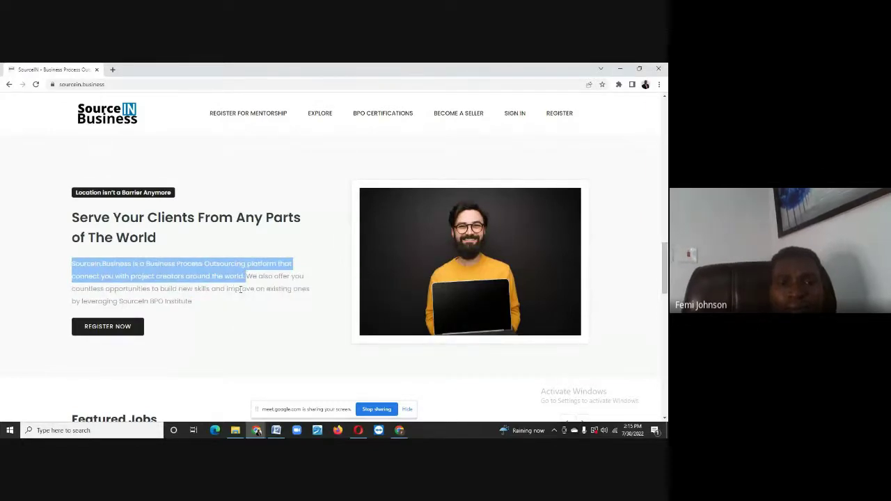
# - Return to the Google Ads campaign in Opera and paste the copied sentence as the ad's second description
pyautogui.click(357, 431)
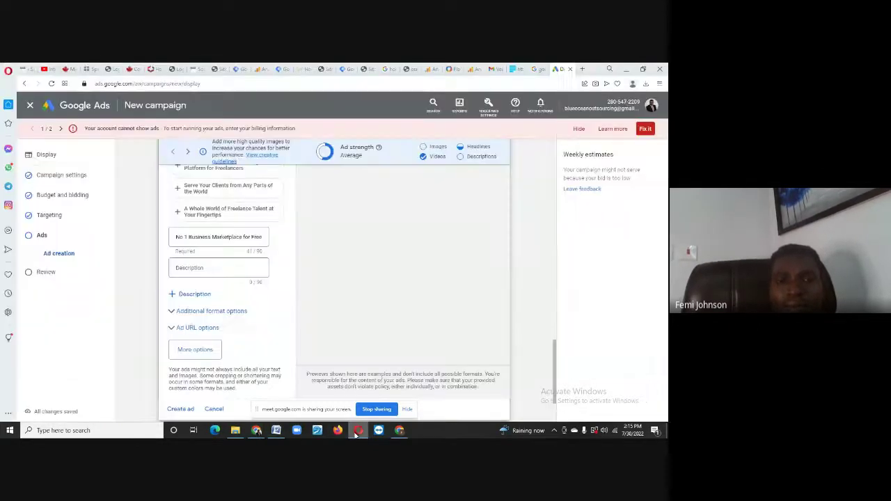
pyautogui.click(192, 268)
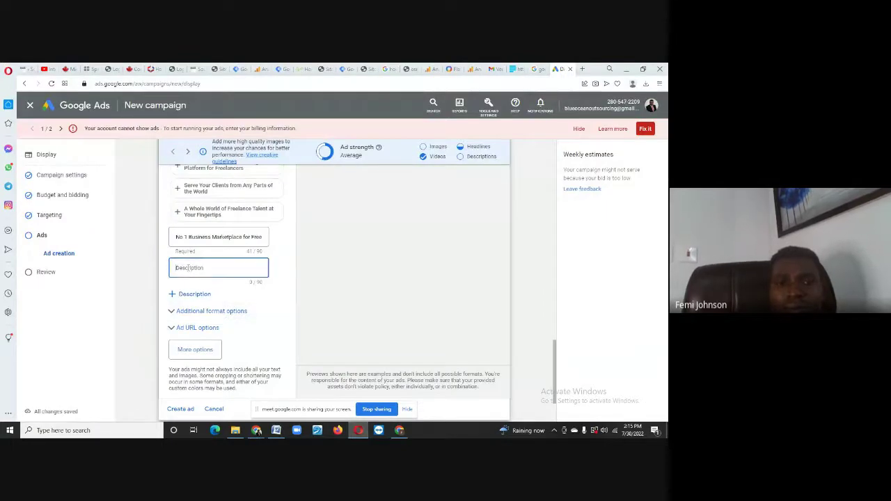
pyautogui.rightClick(188, 271)
pyautogui.click(208, 335)
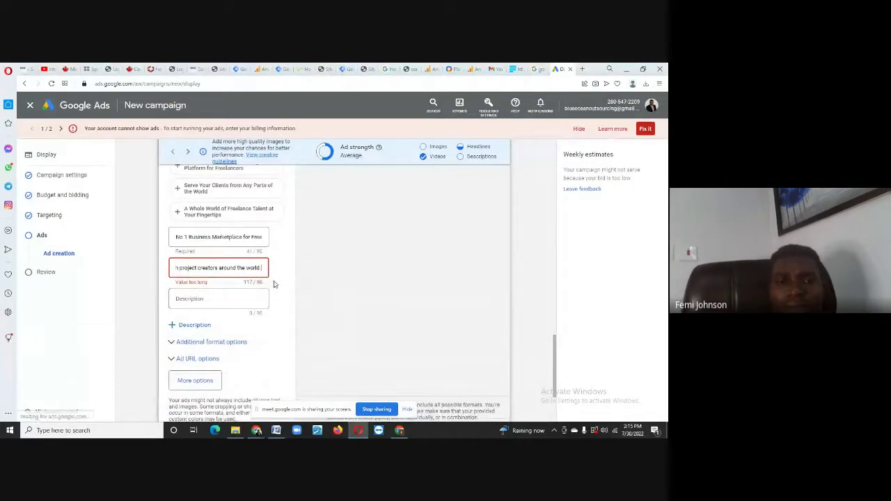
# - Trim the second description to "Sourcein.Business is a Business Process Outsourcing" and check its beginning
pyautogui.press('BackSpace')
pyautogui.press('BackSpace')
pyautogui.press('BackSpace')
pyautogui.press('BackSpace')
pyautogui.press('BackSpace')
pyautogui.press('BackSpace')
pyautogui.press('BackSpace')
pyautogui.press('BackSpace')
pyautogui.press('BackSpace')
pyautogui.press('BackSpace')
pyautogui.press('BackSpace')
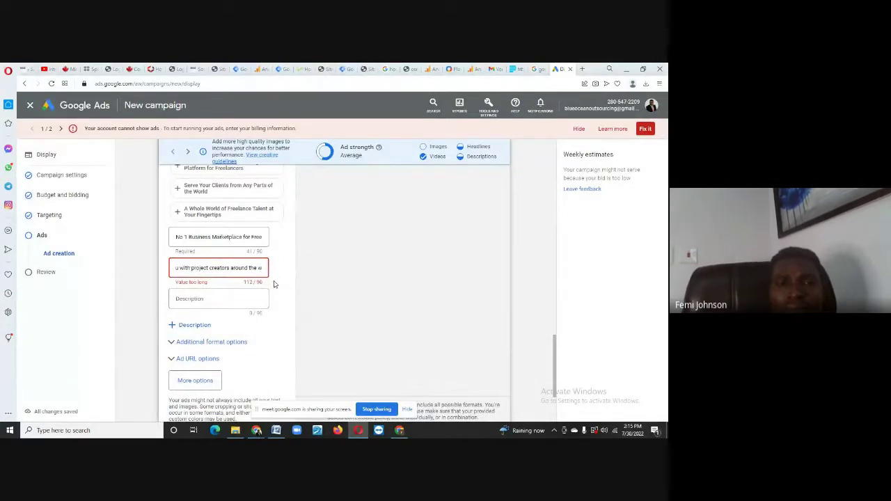
pyautogui.press('BackSpace')
pyautogui.press('BackSpace')
pyautogui.press('BackSpace')
pyautogui.press('BackSpace')
pyautogui.press('BackSpace')
pyautogui.press('BackSpace')
pyautogui.press('BackSpace')
pyautogui.press('BackSpace')
pyautogui.press('BackSpace')
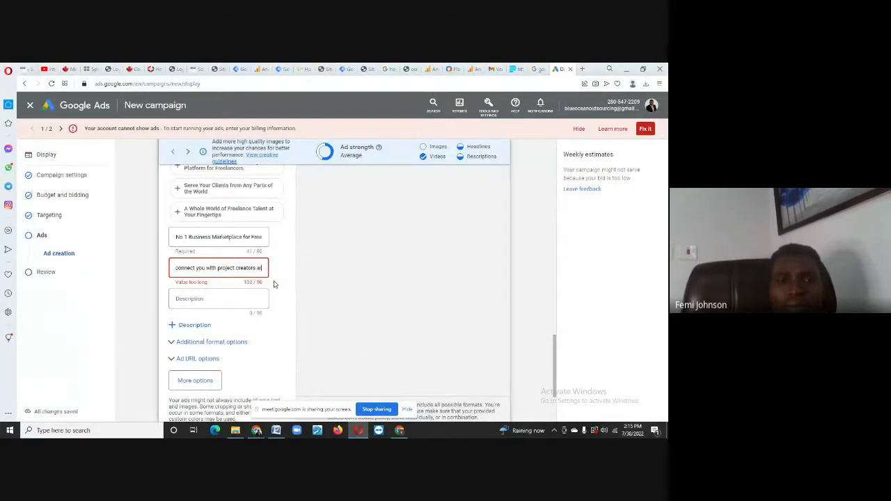
pyautogui.press('BackSpace')
pyautogui.press('BackSpace')
pyautogui.press('BackSpace')
pyautogui.press('BackSpace')
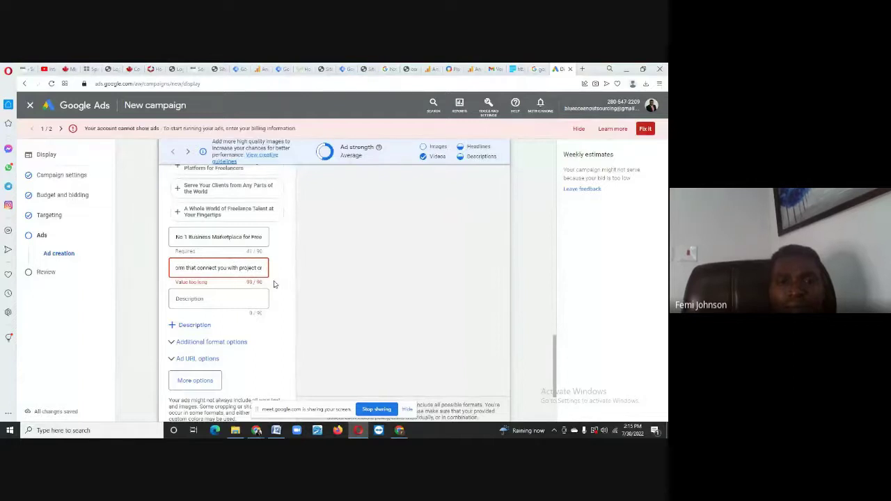
pyautogui.press('BackSpace')
pyautogui.press('BackSpace')
pyautogui.press('BackSpace')
pyautogui.press('BackSpace')
pyautogui.press('BackSpace')
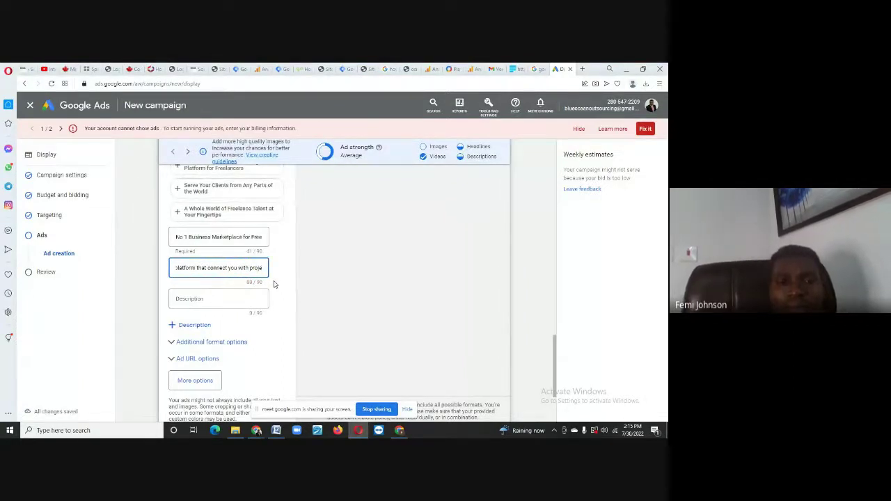
pyautogui.press('BackSpace')
pyautogui.press('BackSpace')
pyautogui.press('BackSpace')
pyautogui.press('BackSpace')
pyautogui.press('BackSpace')
pyautogui.press('BackSpace')
pyautogui.press('BackSpace')
pyautogui.press('BackSpace')
pyautogui.press('BackSpace')
pyautogui.press('BackSpace')
pyautogui.press('BackSpace')
pyautogui.press('BackSpace')
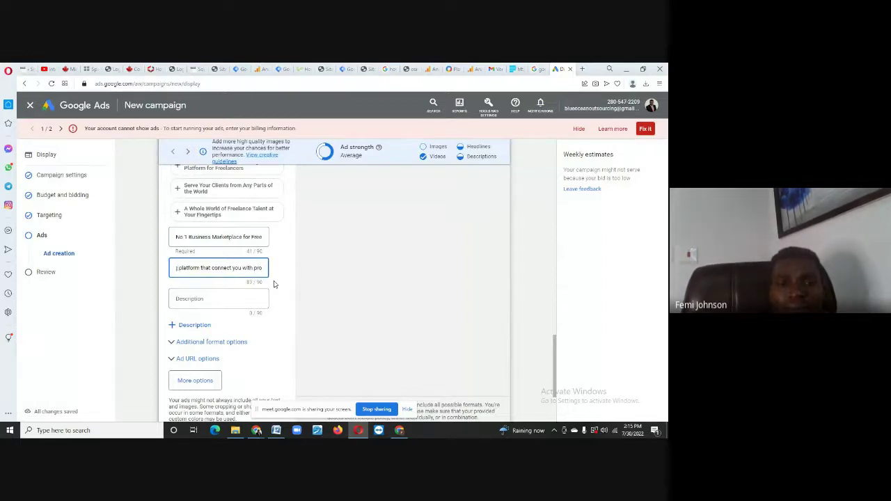
pyautogui.press('BackSpace')
pyautogui.press('BackSpace')
pyautogui.press('BackSpace')
pyautogui.press('BackSpace')
pyautogui.press('BackSpace')
pyautogui.press('BackSpace')
pyautogui.press('BackSpace')
pyautogui.press('BackSpace')
pyautogui.press('BackSpace')
pyautogui.press('BackSpace')
pyautogui.press('BackSpace')
pyautogui.press('BackSpace')
pyautogui.press('BackSpace')
pyautogui.press('BackSpace')
pyautogui.press('BackSpace')
pyautogui.press('BackSpace')
pyautogui.press('BackSpace')
pyautogui.press('BackSpace')
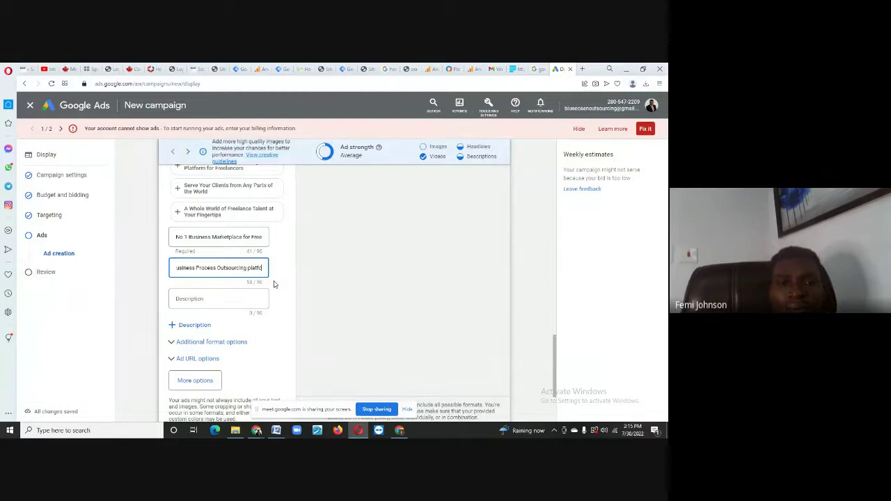
pyautogui.press('BackSpace')
pyautogui.press('BackSpace')
pyautogui.press('BackSpace')
pyautogui.press('BackSpace')
pyautogui.press('BackSpace')
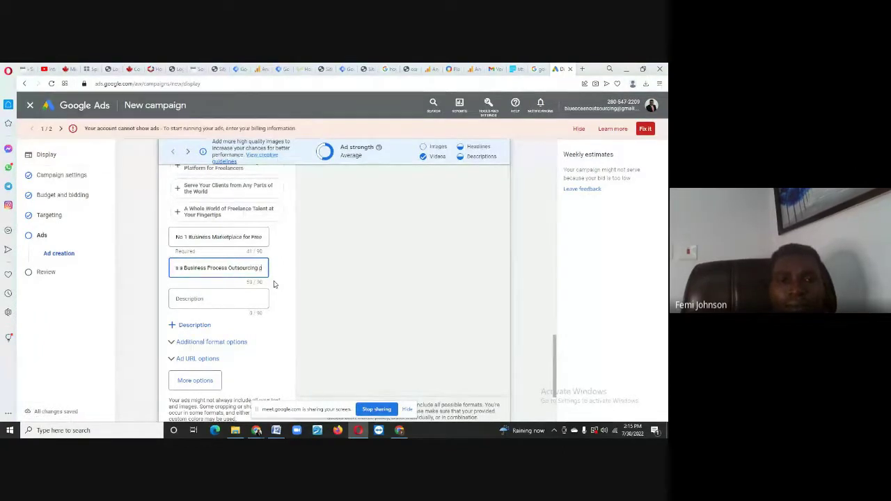
pyautogui.press('BackSpace')
pyautogui.press('BackSpace')
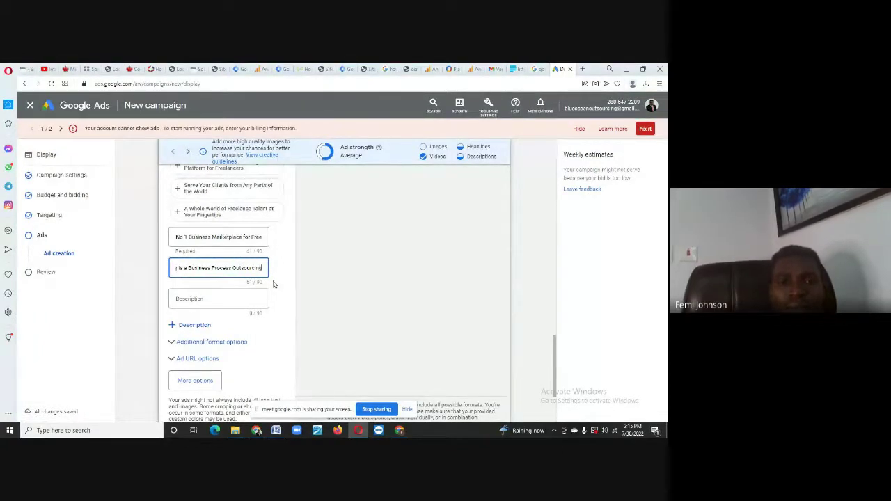
pyautogui.press('Left')
pyautogui.press('Left')
pyautogui.press('Left')
pyautogui.press('Left')
pyautogui.press('Left')
pyautogui.press('Left')
pyautogui.press('Left')
pyautogui.press('Left')
pyautogui.press('Left')
pyautogui.press('Left')
pyautogui.press('Left')
pyautogui.press('Left')
pyautogui.press('Left')
pyautogui.press('Left')
pyautogui.press('Left')
pyautogui.press('Left')
pyautogui.press('Left')
pyautogui.press('Left')
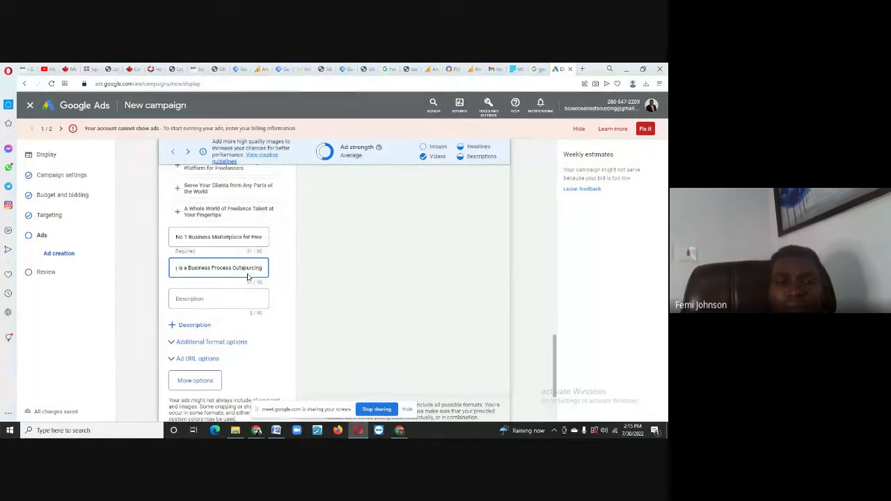
pyautogui.press('Left')
pyautogui.press('Left')
pyautogui.press('Left')
pyautogui.press('Left')
pyautogui.press('Left')
pyautogui.press('Left')
pyautogui.press('Left')
pyautogui.press('Left')
pyautogui.press('Left')
pyautogui.press('Left')
pyautogui.press('Left')
pyautogui.press('Left')
pyautogui.press('Left')
pyautogui.press('Left')
pyautogui.press('Left')
pyautogui.press('Left')
pyautogui.press('Left')
pyautogui.press('Left')
pyautogui.press('Left')
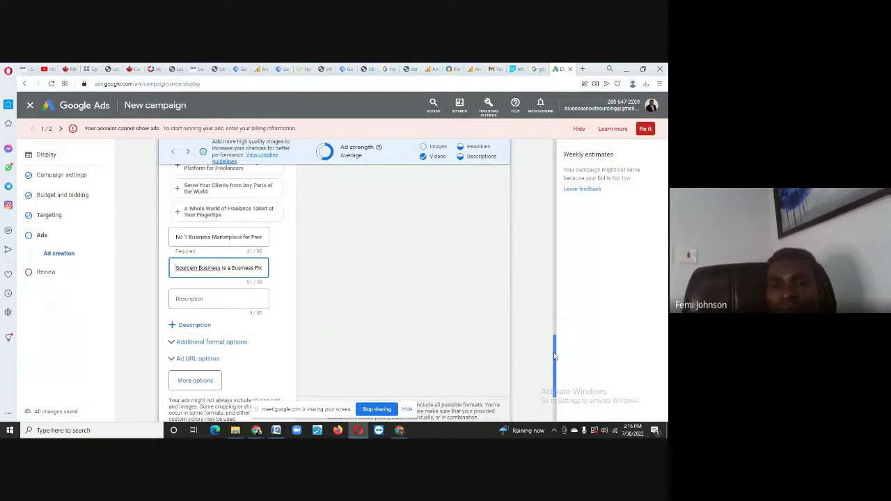
# - Move on from ad creation to the campaign review and look over its summary up to the campaign name
pyautogui.scroll(-2, 555, 356)
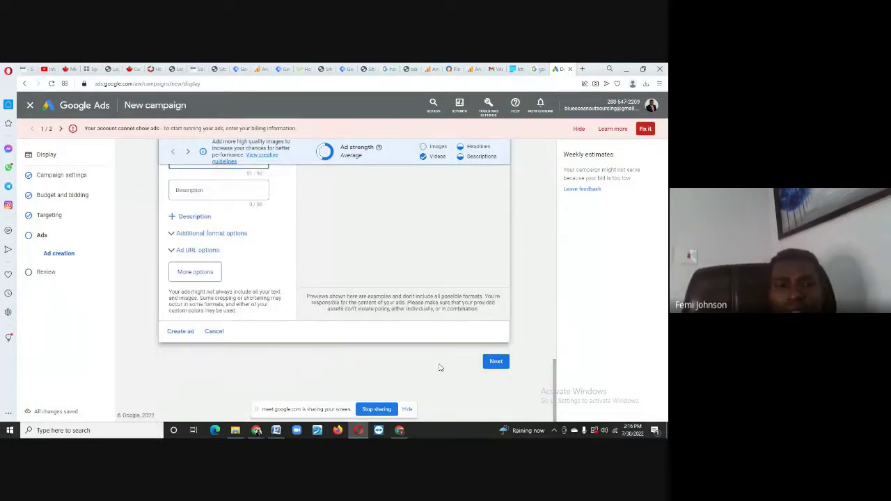
pyautogui.click(496, 362)
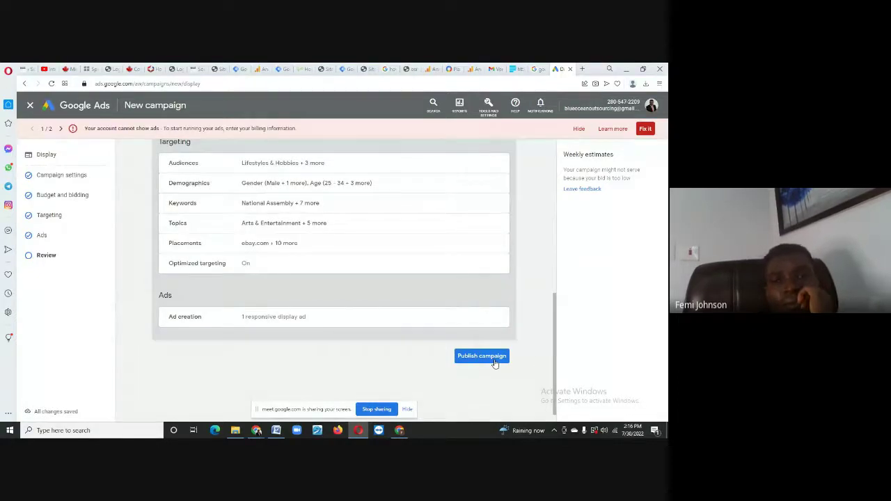
pyautogui.moveTo(554, 368); pyautogui.dragTo(537, 175)
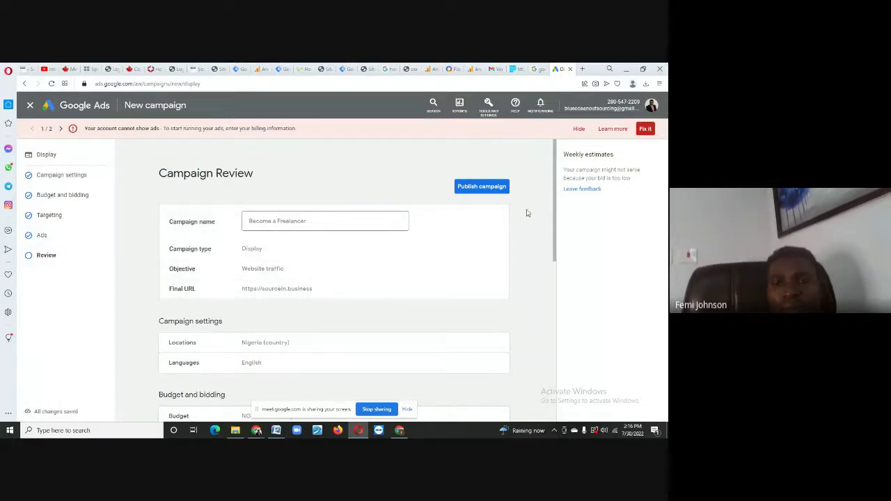
# - Publish the "Become a Freelancer" Display campaign from the campaign review
pyautogui.moveTo(555, 192)
pyautogui.mouseDown()
pyautogui.moveTo(555, 363)
pyautogui.moveTo(550, 188)
pyautogui.mouseUp()
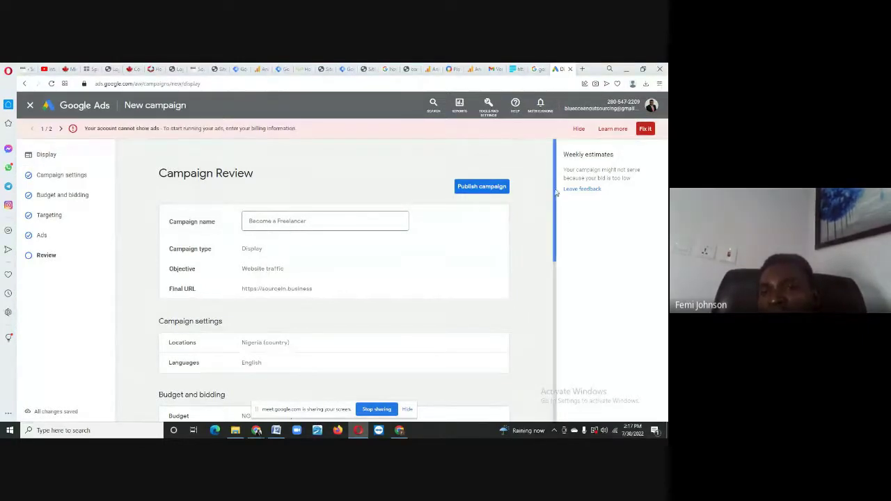
pyautogui.scroll(-1, 556, 193)
pyautogui.scroll(1, 556, 194)
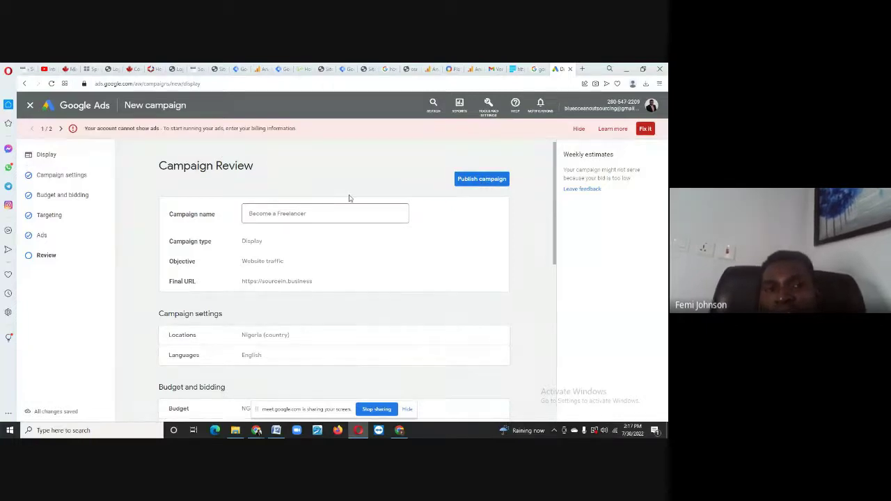
pyautogui.click(481, 179)
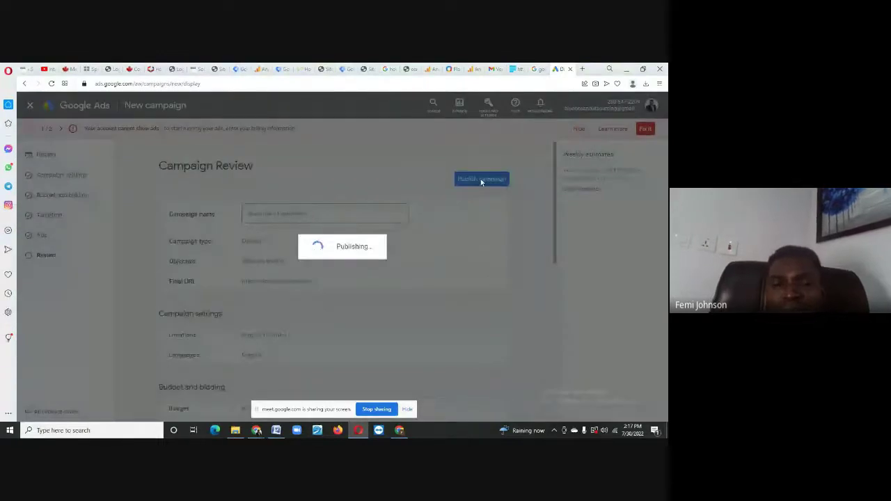